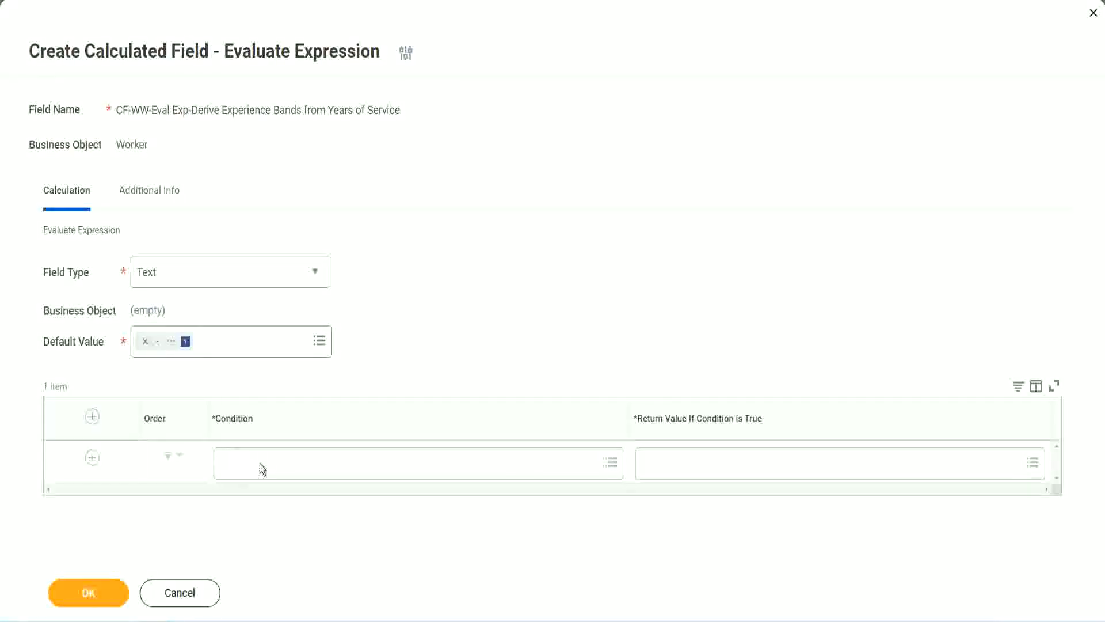
# Step: Switch to the Notepad++ notes and copy the Field 1 name, CF-WW-TF-Length of Service between 0 and 7 years
pyautogui.click(260, 464)
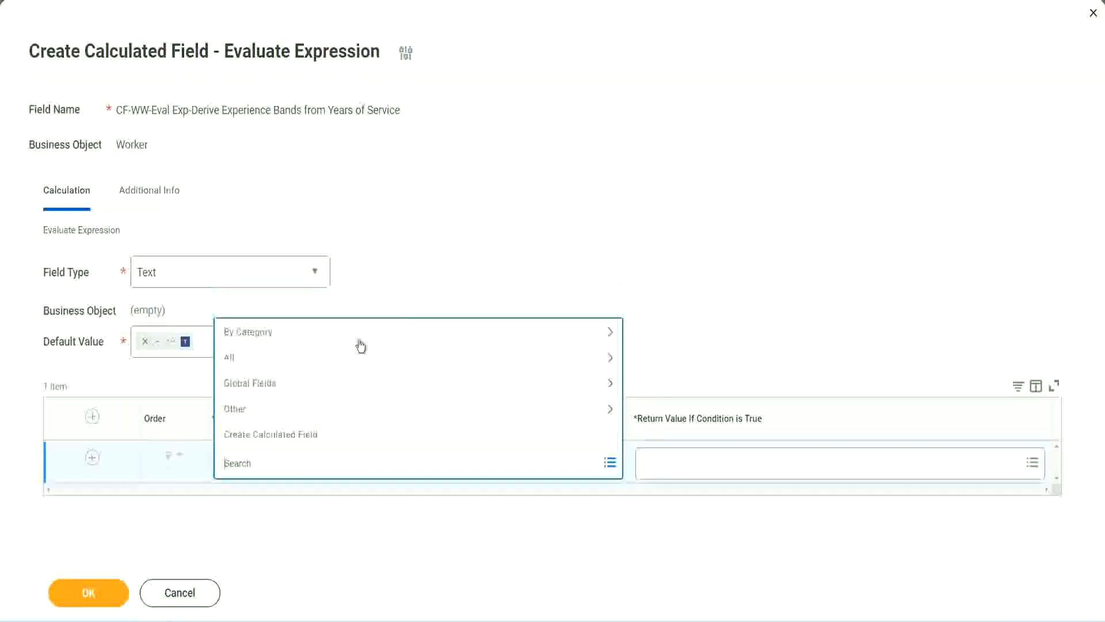
pyautogui.click(422, 259)
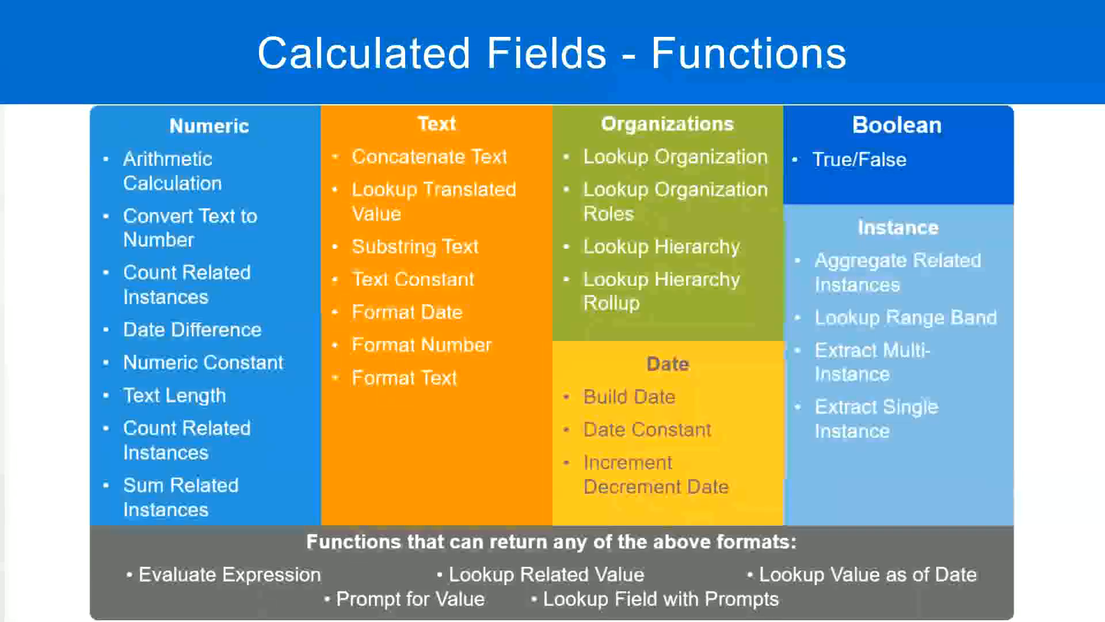
pyautogui.hotkey('alt', 'Tab')
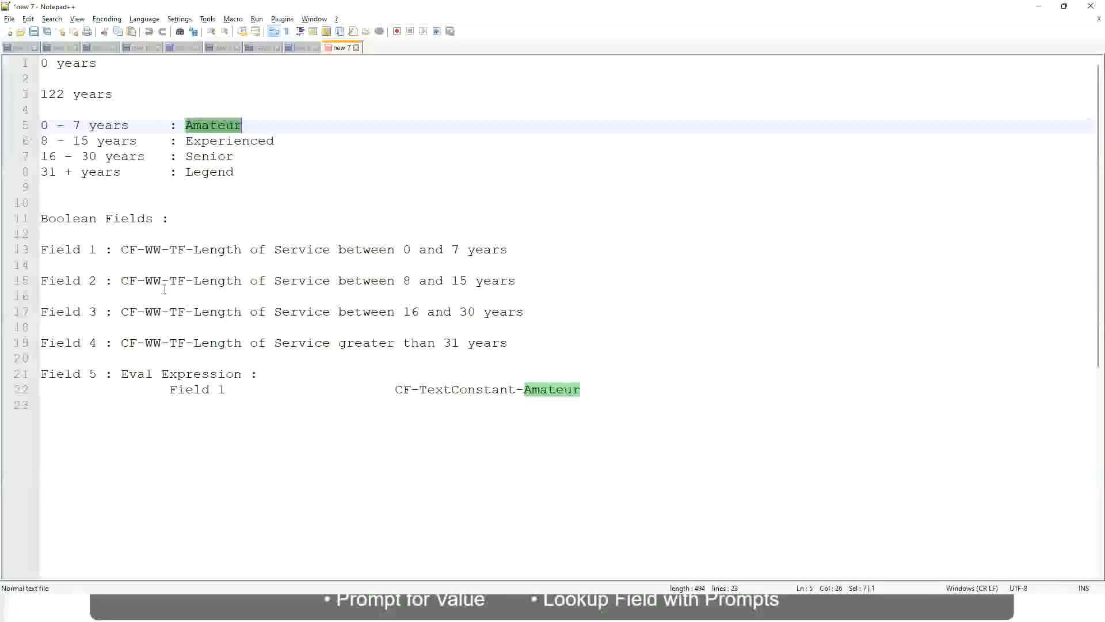
pyautogui.doubleClick(128, 249)
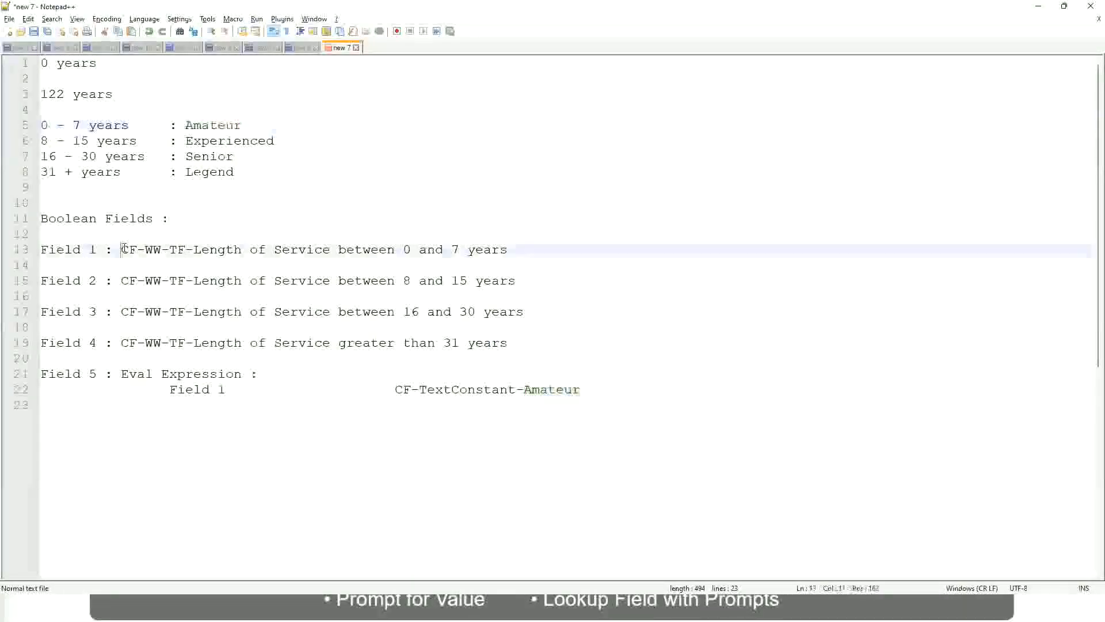
pyautogui.moveTo(191, 251); pyautogui.dragTo(509, 254)
pyautogui.hotkey('ctrl', 'c')
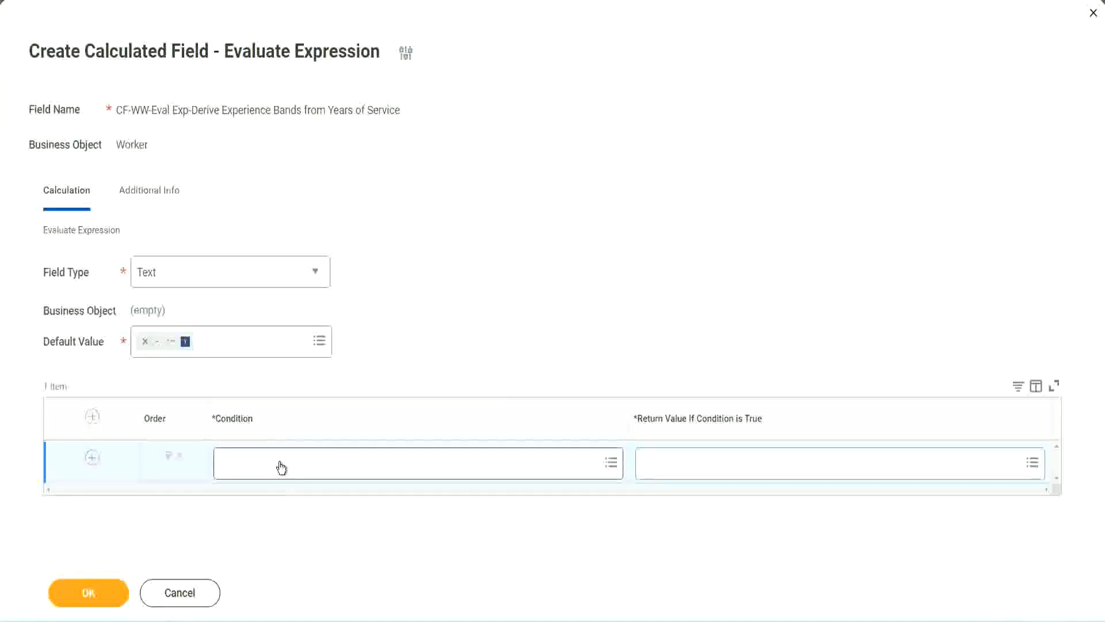
# Step: Back in Workday, set the first row's condition to the copied field CF-WW-TF-Length of Service between 0 and 7 years
pyautogui.click(281, 467)
pyautogui.hotkey('ctrl', 'v')
pyautogui.press('Return')
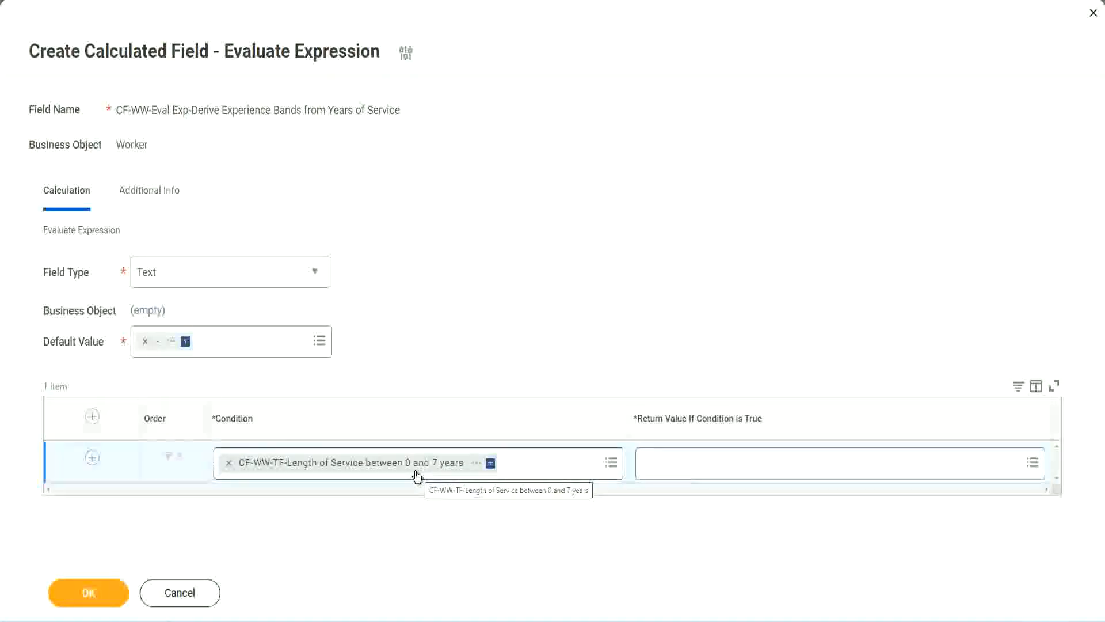
pyautogui.click(719, 472)
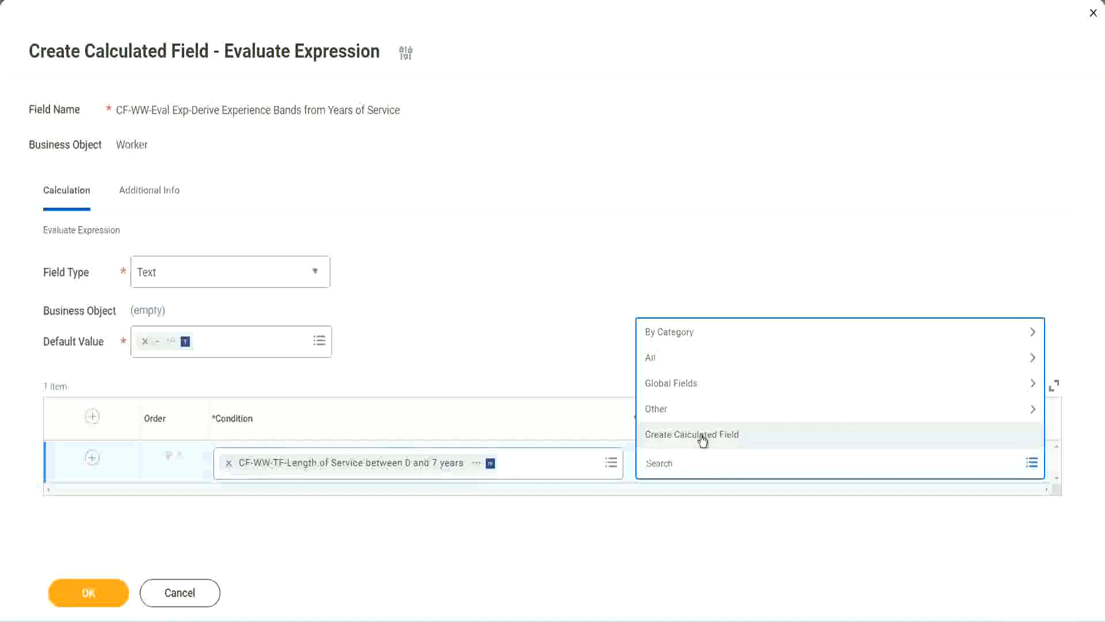
pyautogui.click(640, 286)
pyautogui.click(666, 466)
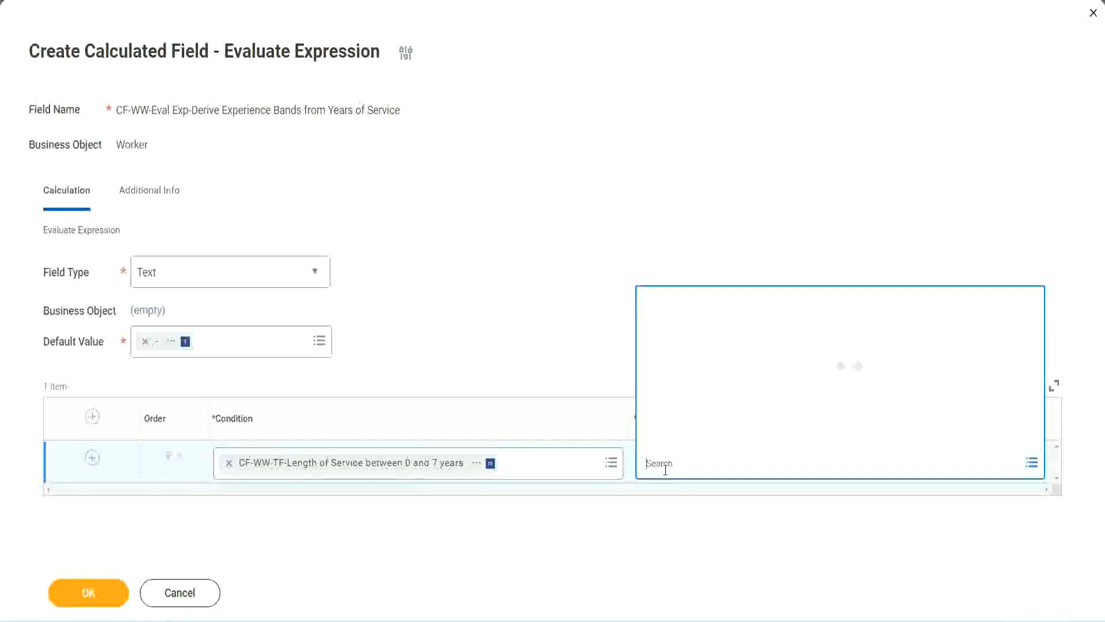
pyautogui.write('Amaterue')
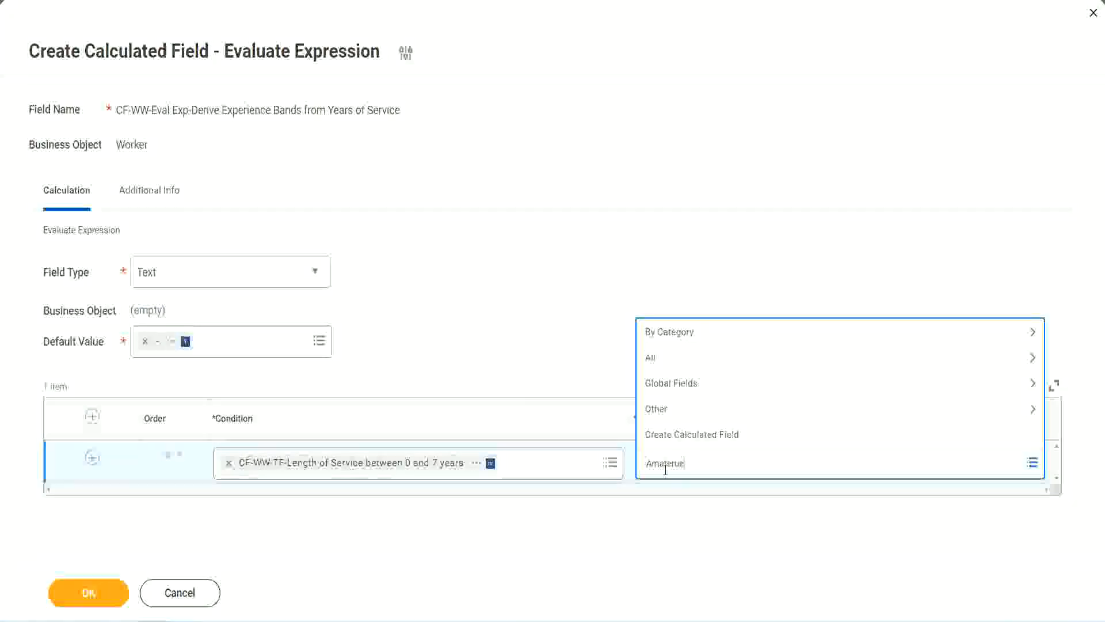
pyautogui.click(558, 334)
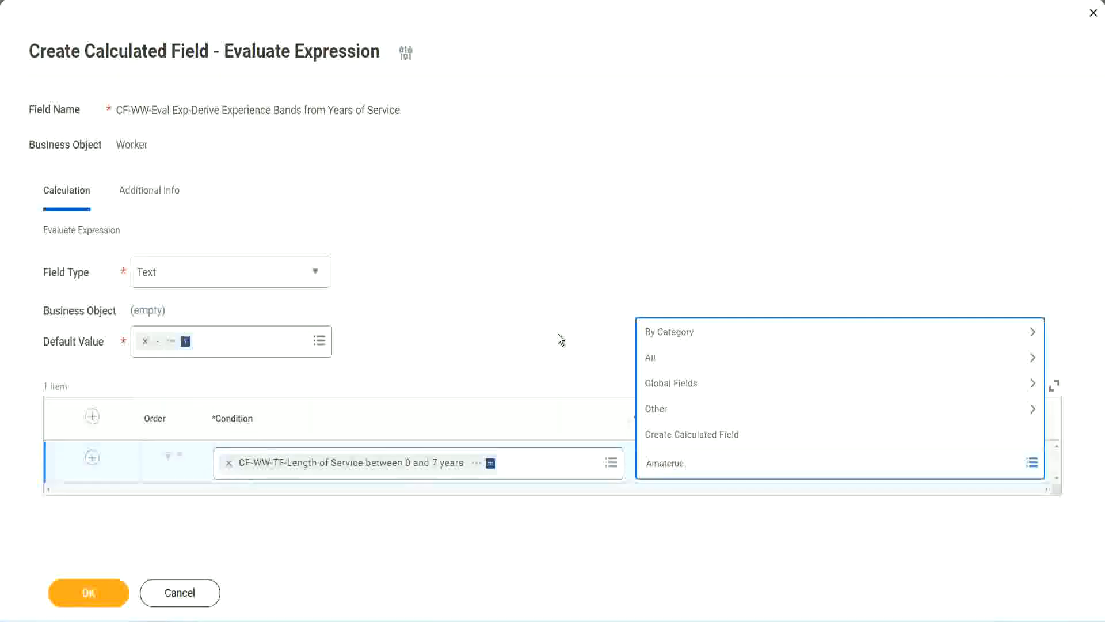
pyautogui.click(696, 475)
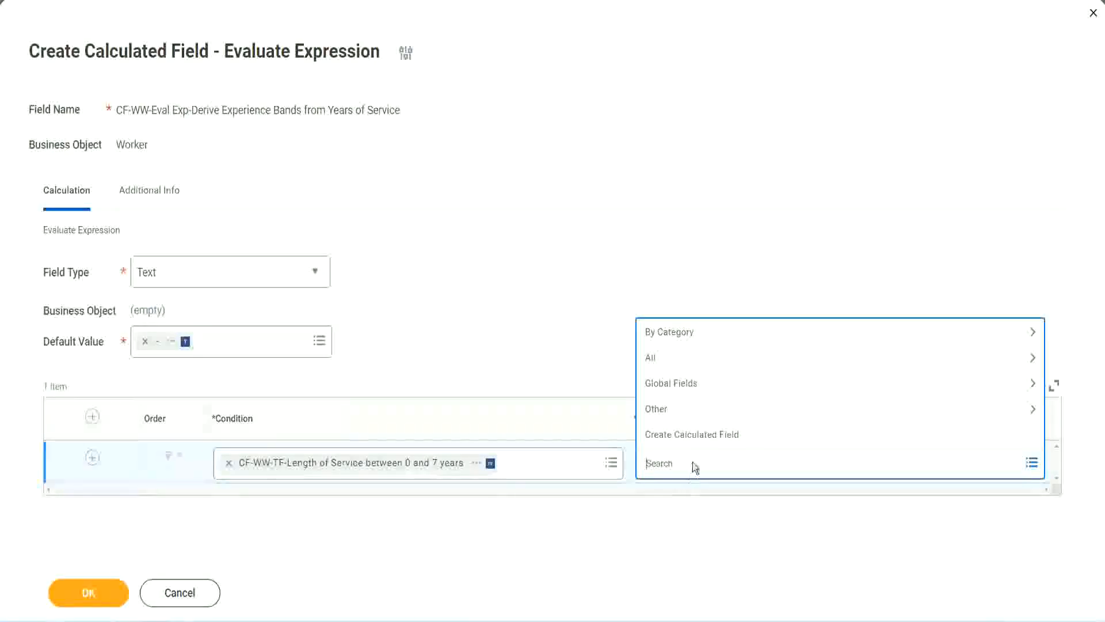
pyautogui.click(558, 335)
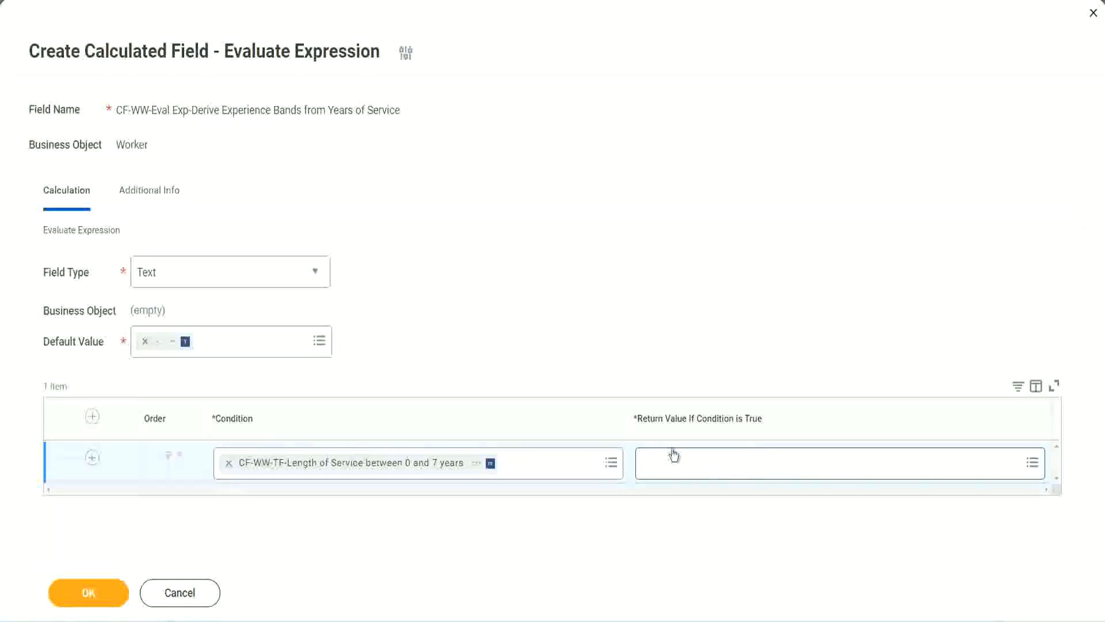
# Step: Start a new calculated field for the first row's return value and name it CF-WW-TC-Amateur
pyautogui.click(717, 463)
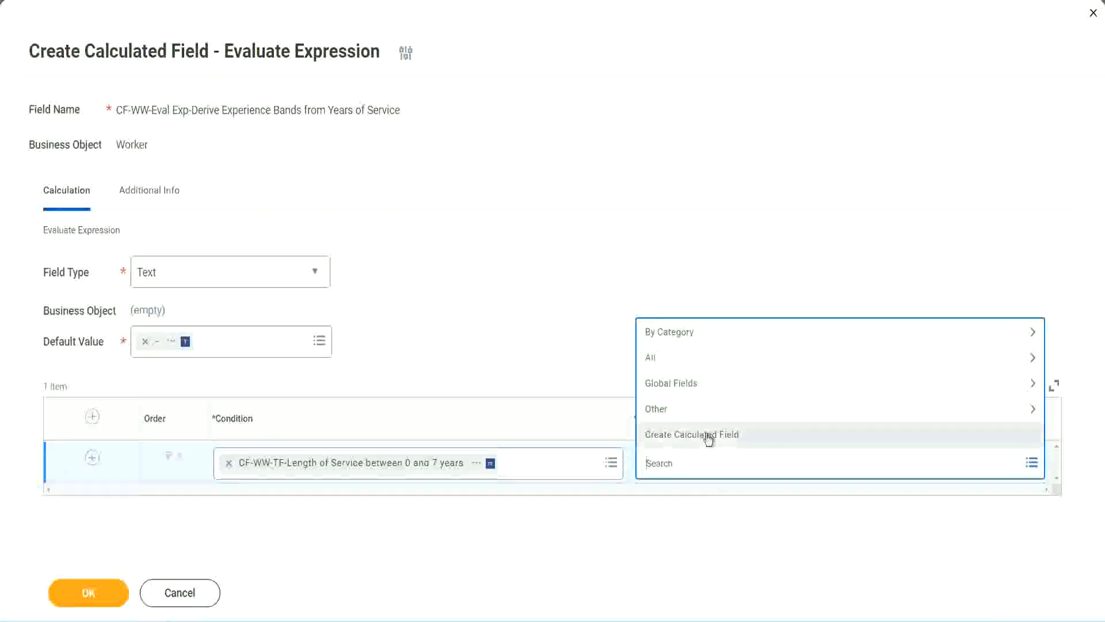
pyautogui.click(707, 437)
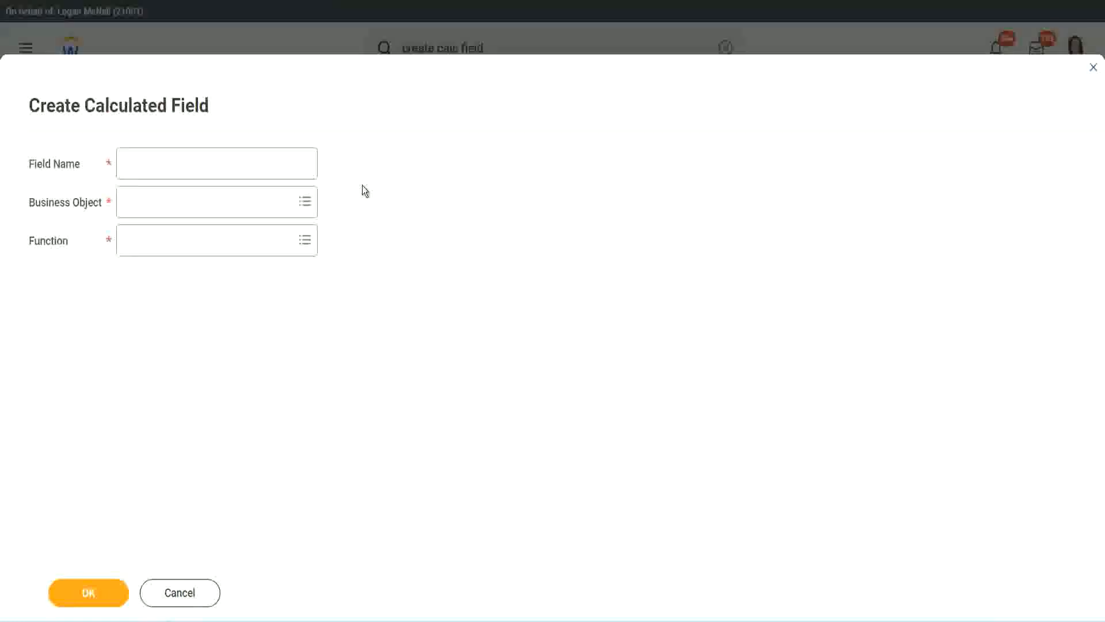
pyautogui.click(137, 165)
pyautogui.write('CF')
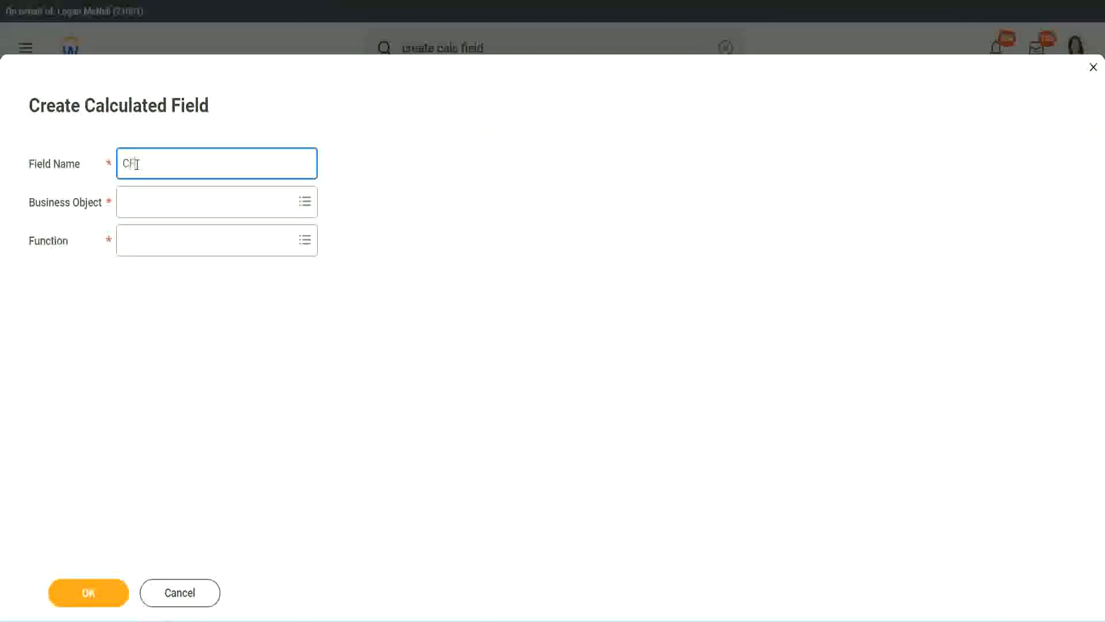
pyautogui.write('_TC')
pyautogui.write('-Am')
pyautogui.write('ateur')
pyautogui.click(138, 163)
pyautogui.write('WW-')
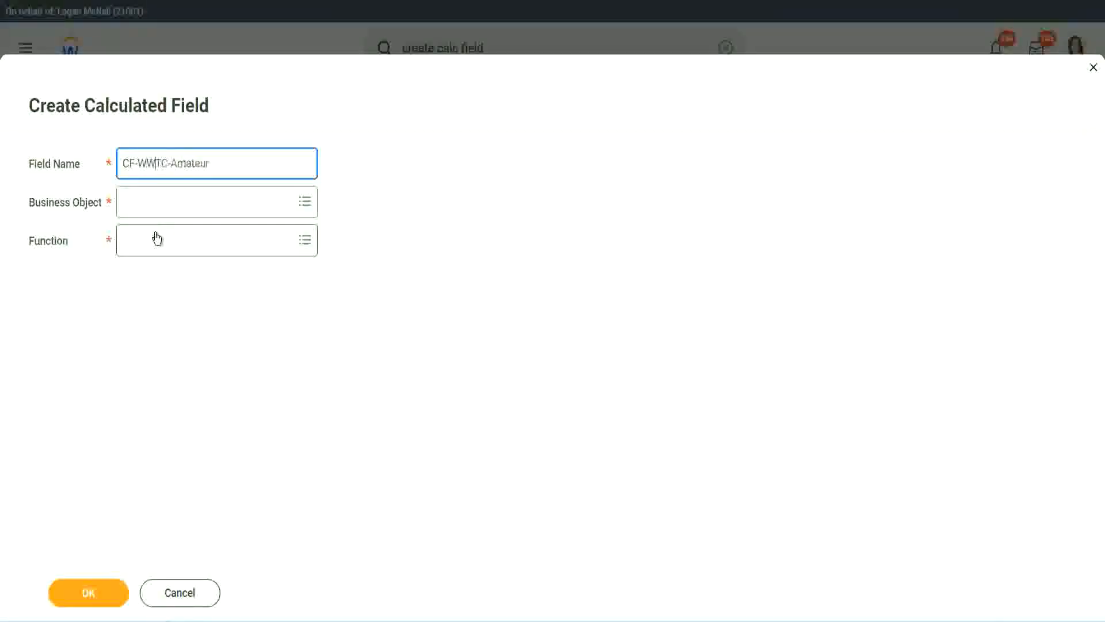
# Step: Set the new calculated field's business object to Global
pyautogui.click(157, 202)
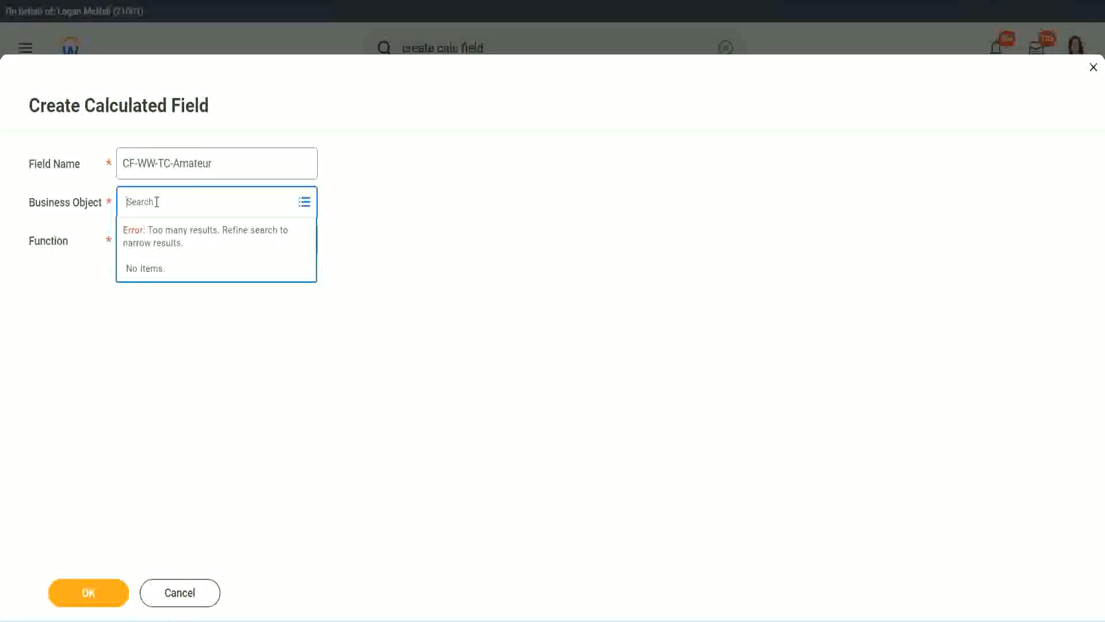
pyautogui.write('worker')
pyautogui.press('BackSpace')
pyautogui.press('BackSpace')
pyautogui.write('global')
pyautogui.press('Return')
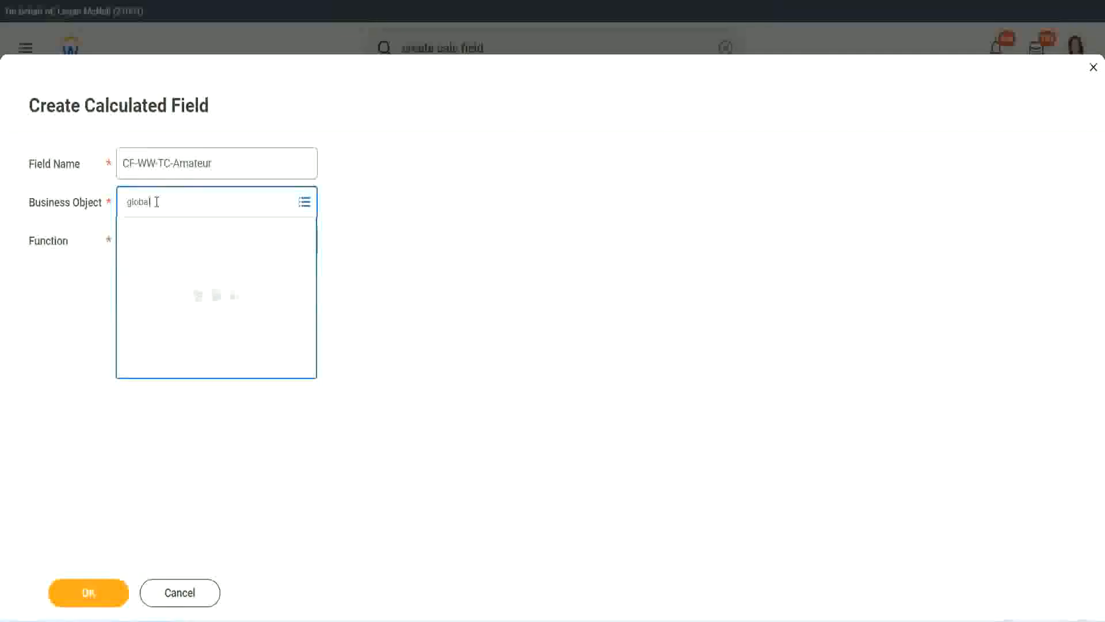
pyautogui.click(174, 275)
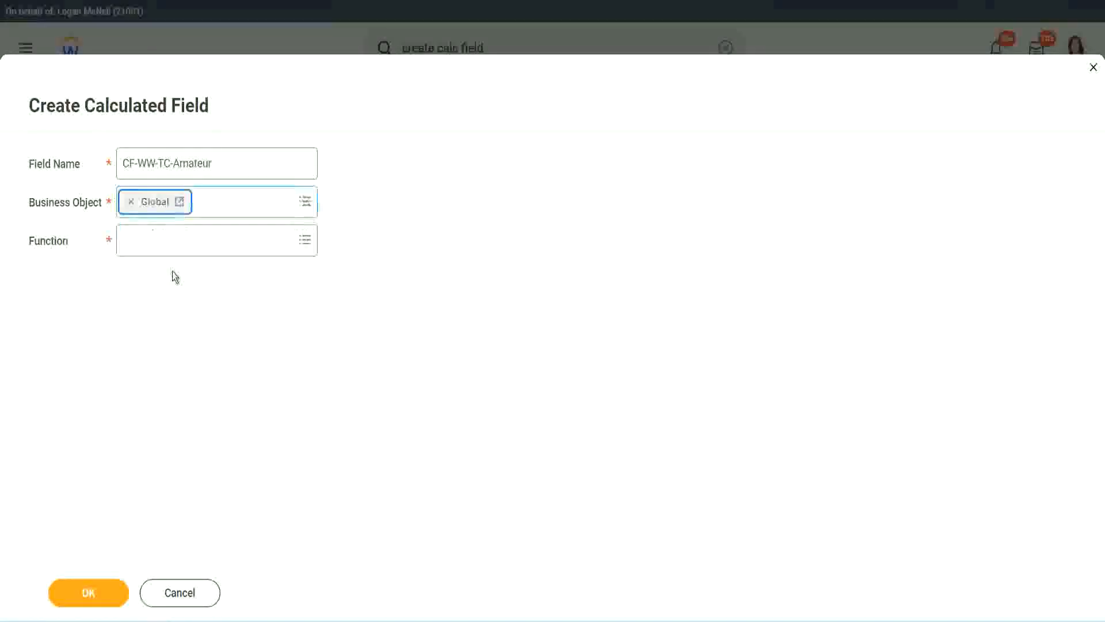
pyautogui.moveTo(216, 164); pyautogui.dragTo(38, 108)
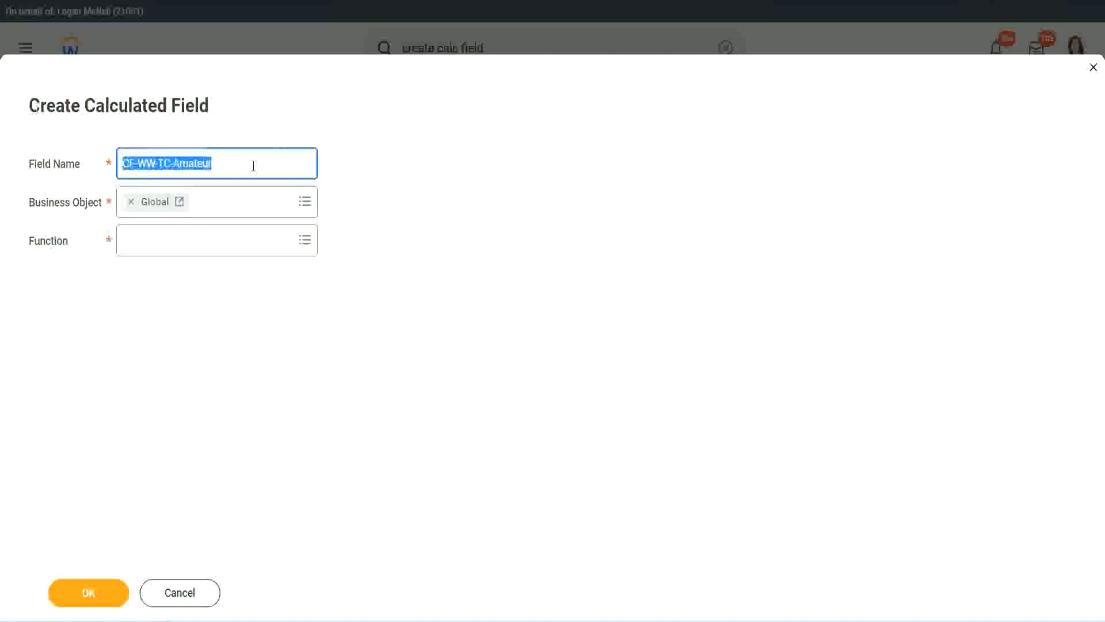
pyautogui.click(239, 166)
pyautogui.doubleClick(190, 162)
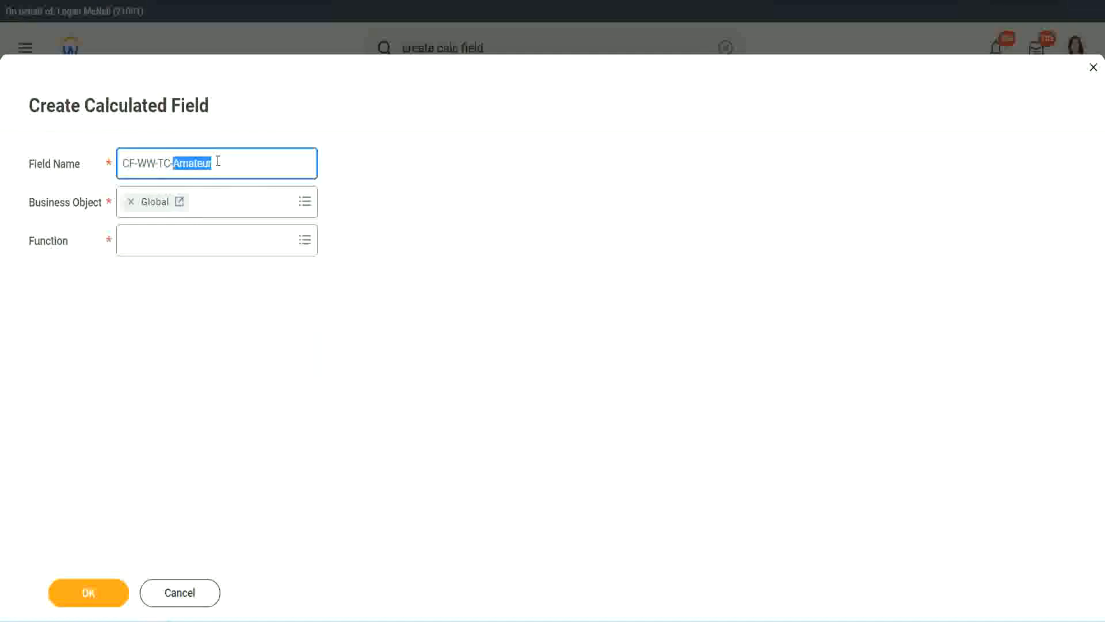
pyautogui.click(230, 161)
pyautogui.doubleClick(206, 166)
# Step: Choose Text Constant as the function of CF-WW-TC-Amateur and continue to its calculation settings
pyautogui.click(155, 239)
pyautogui.write('text const')
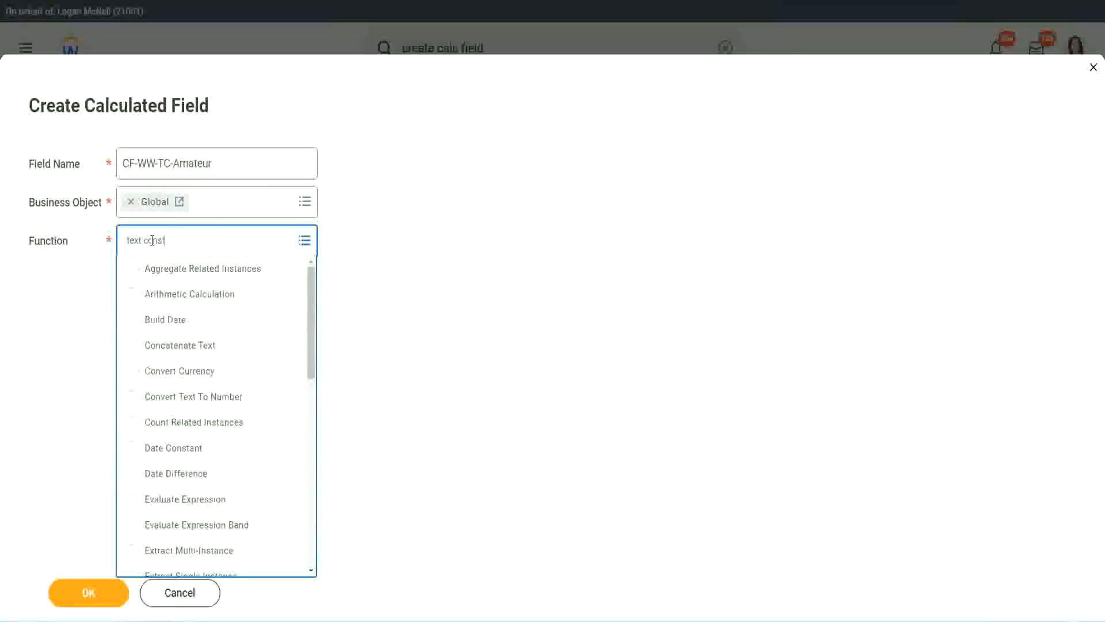
pyautogui.press('Return')
pyautogui.click(92, 604)
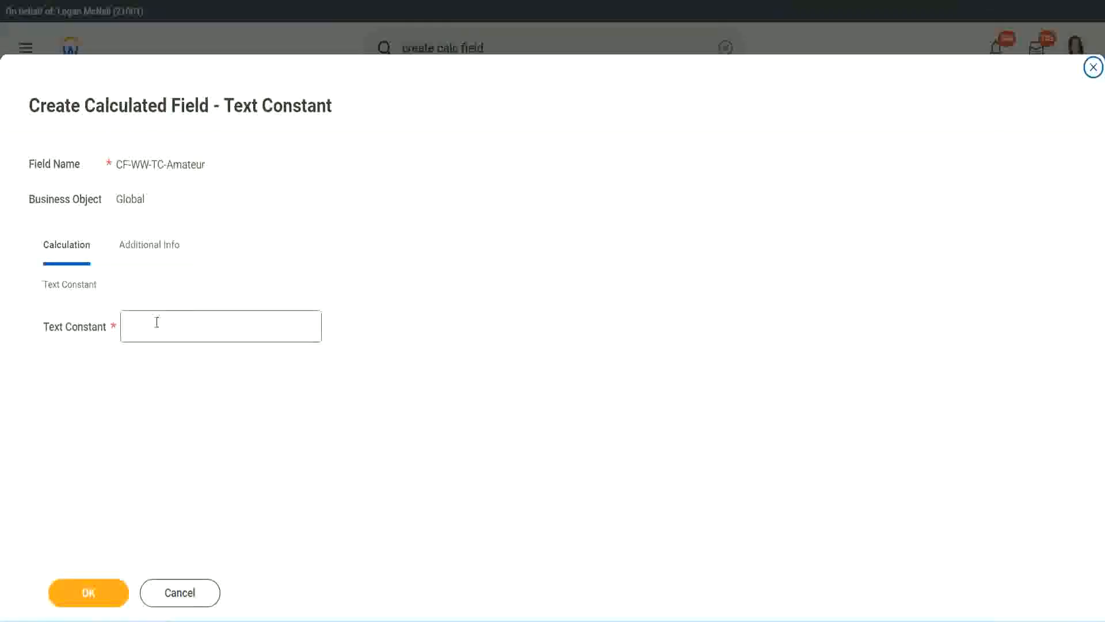
# Step: Set the text constant to Amateur and save the field as the first row's return value
pyautogui.click(178, 323)
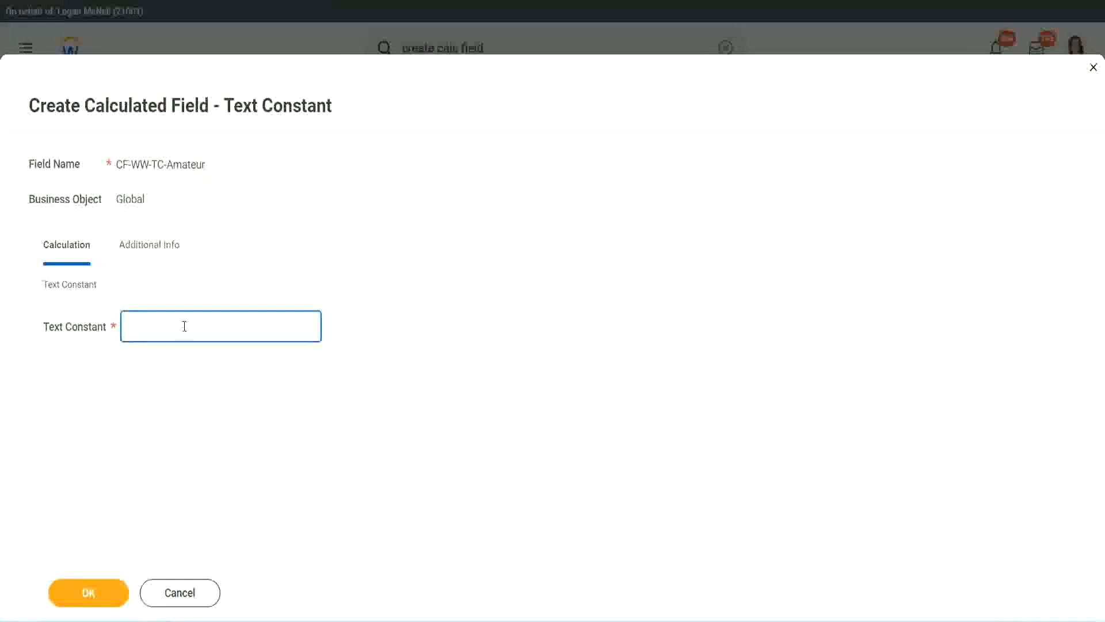
pyautogui.write('Amateur')
pyautogui.click(85, 594)
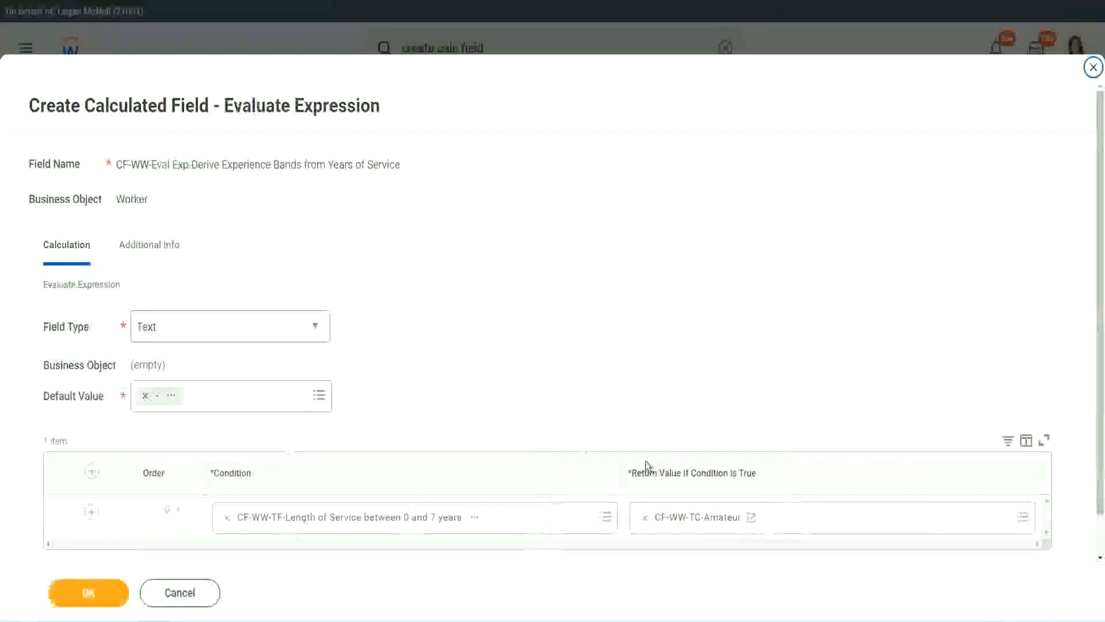
pyautogui.rightClick(687, 520)
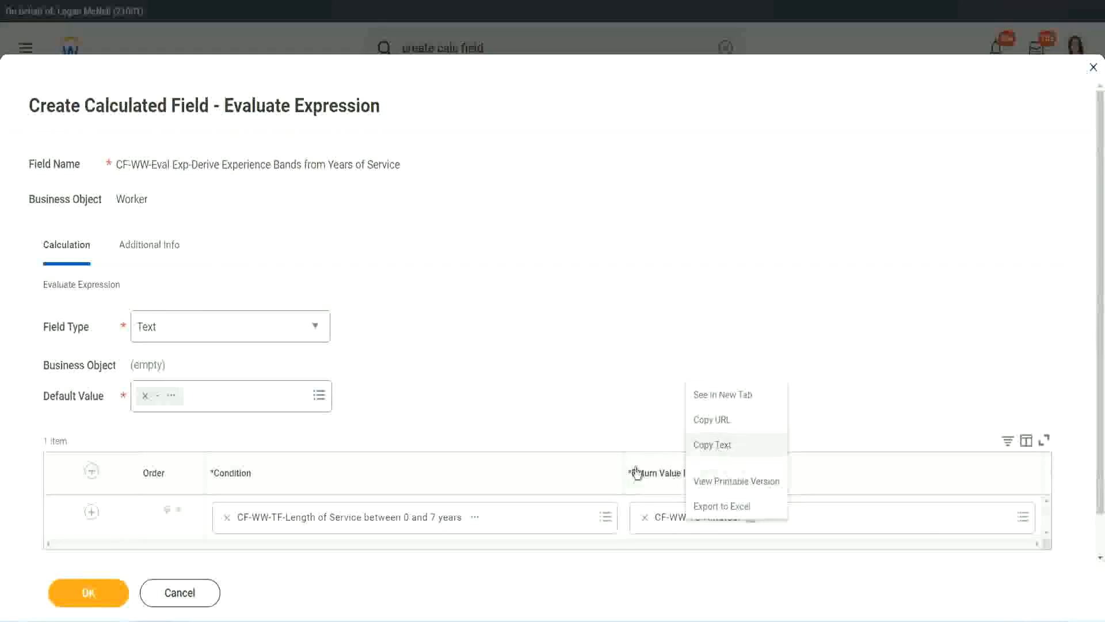
pyautogui.click(686, 524)
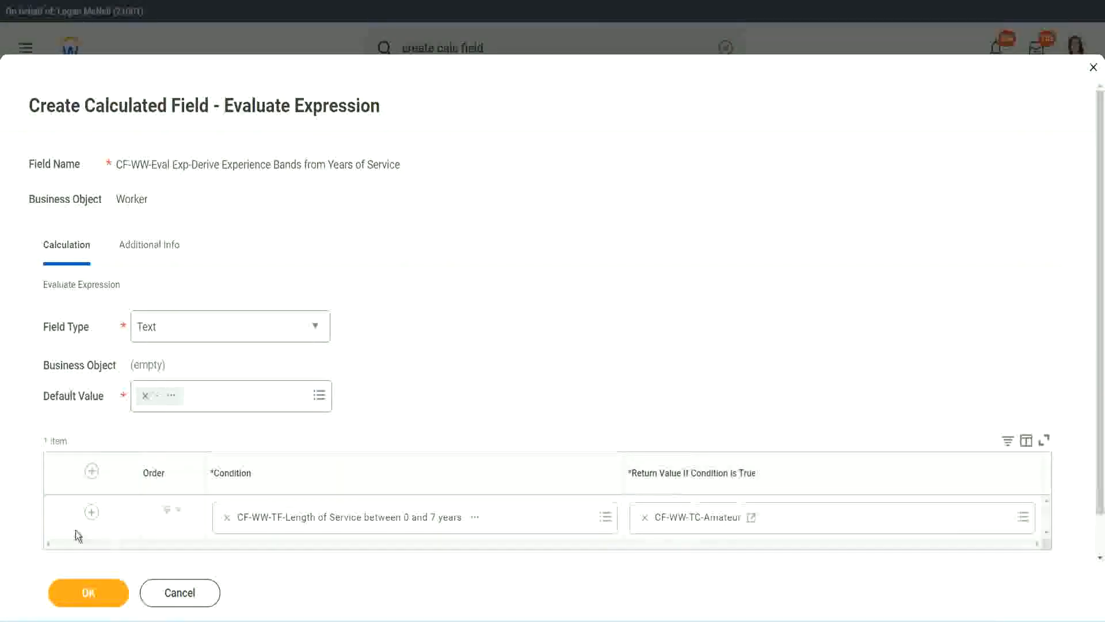
# Step: Add three more condition rows and set the second row's condition to CF-WW-TF-Length of Service between 8 and 15 years
pyautogui.click(90, 519)
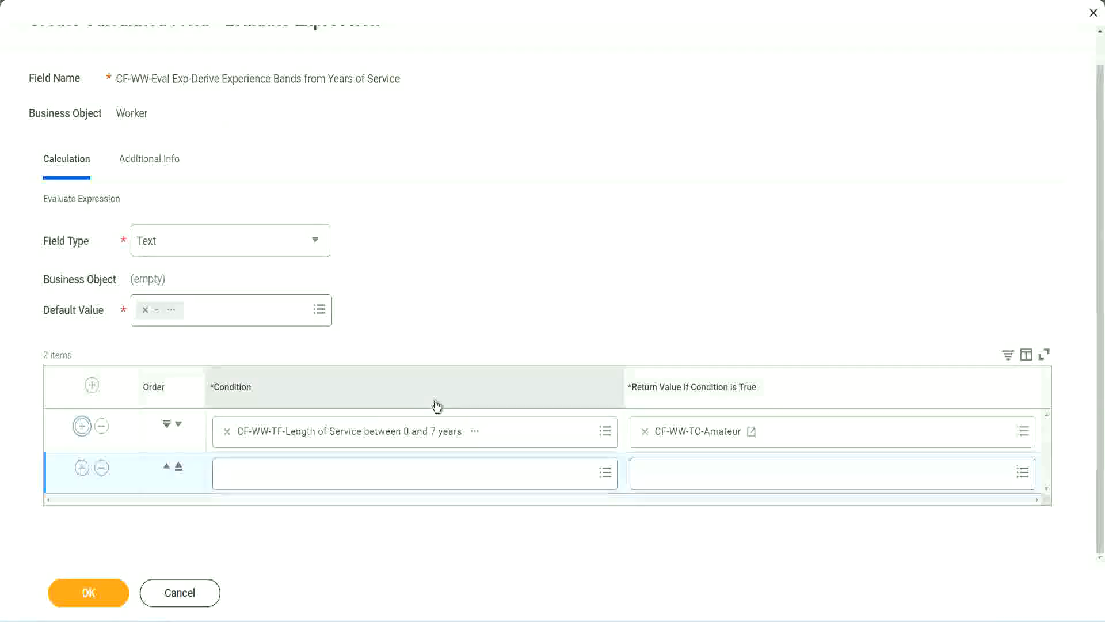
pyautogui.click(83, 469)
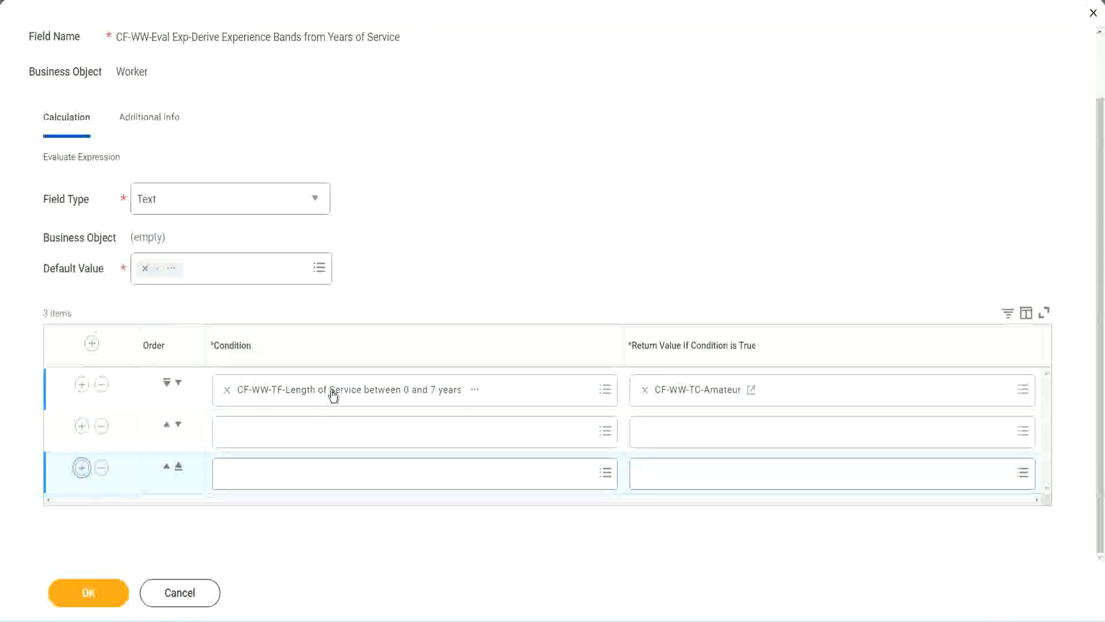
pyautogui.click(272, 436)
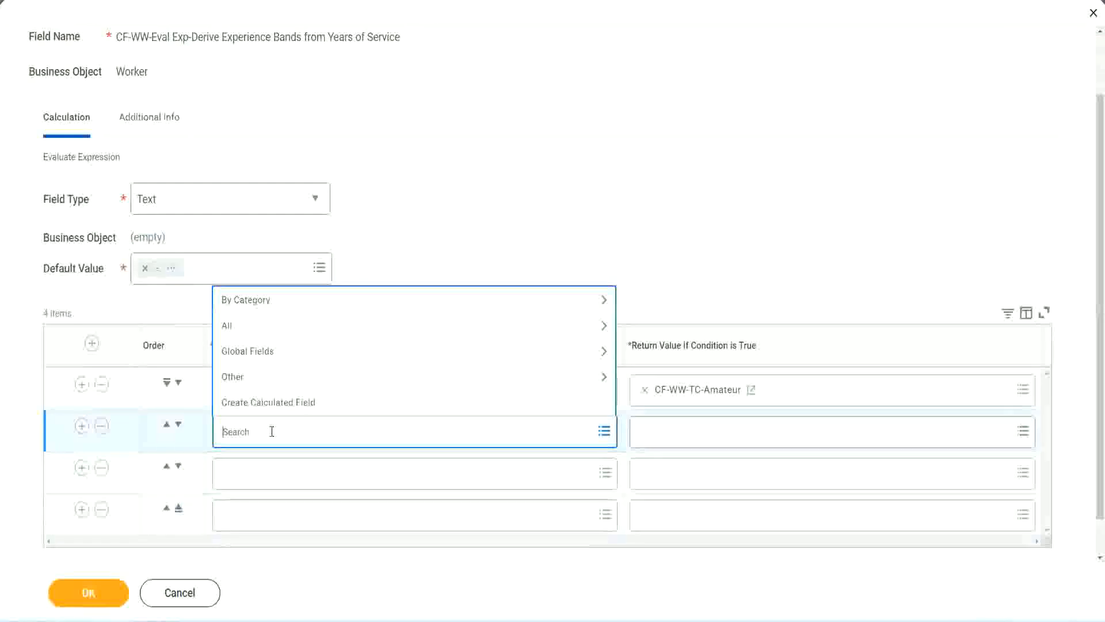
pyautogui.write('cf-ww')
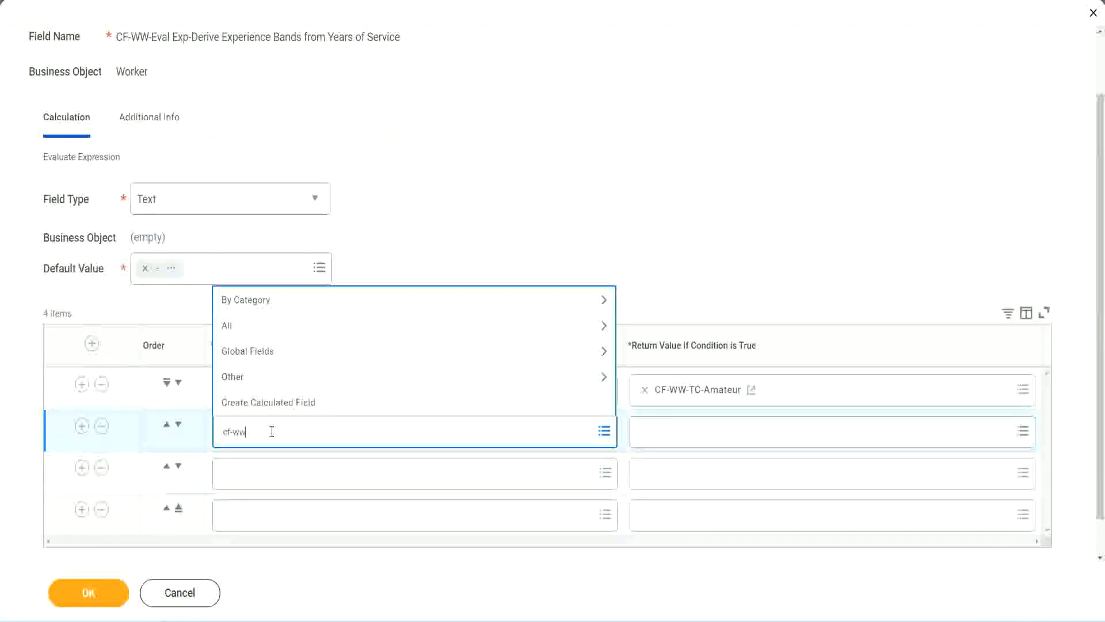
pyautogui.write('-tc')
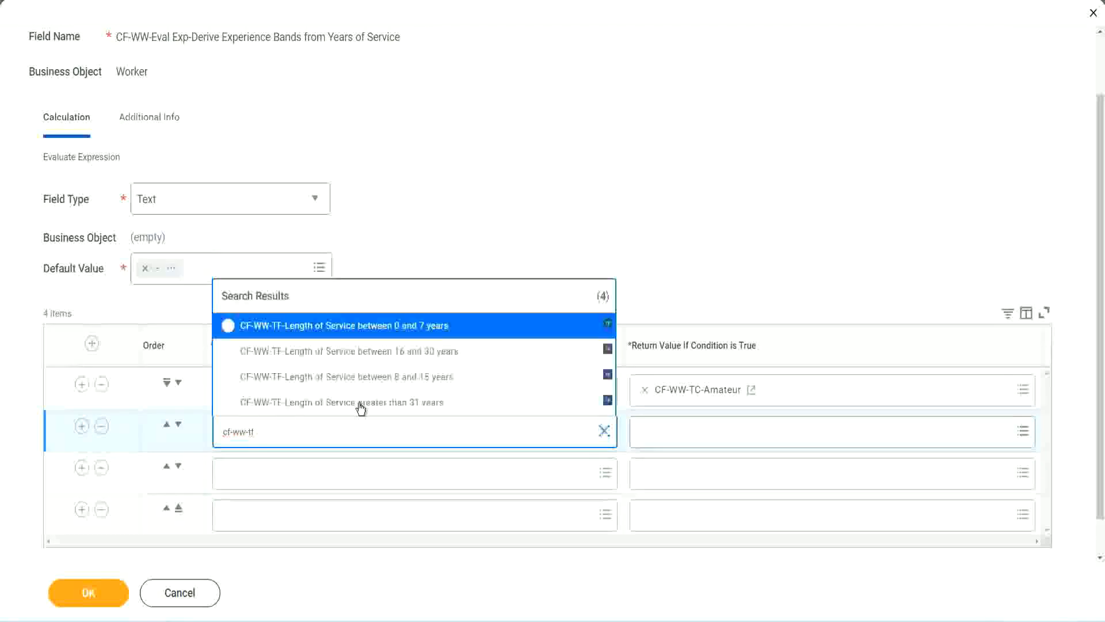
pyautogui.click(426, 379)
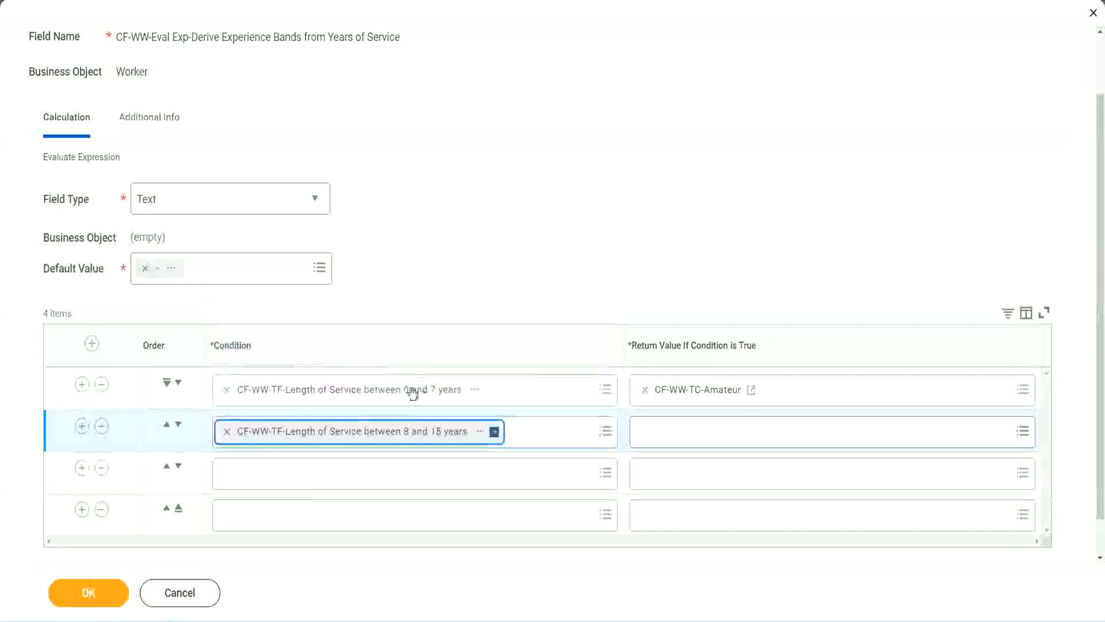
# Step: Set the third row's condition to CF-WW-TF-Length of Service between 16 and 30 years
pyautogui.click(278, 473)
pyautogui.write('cf')
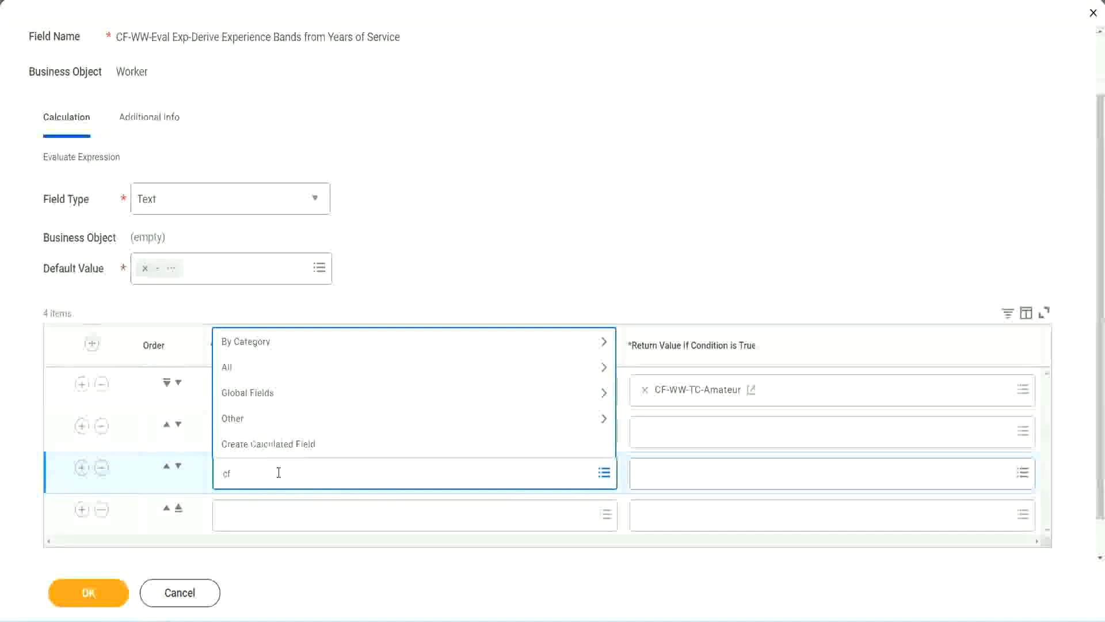
pyautogui.write('-ww-tf')
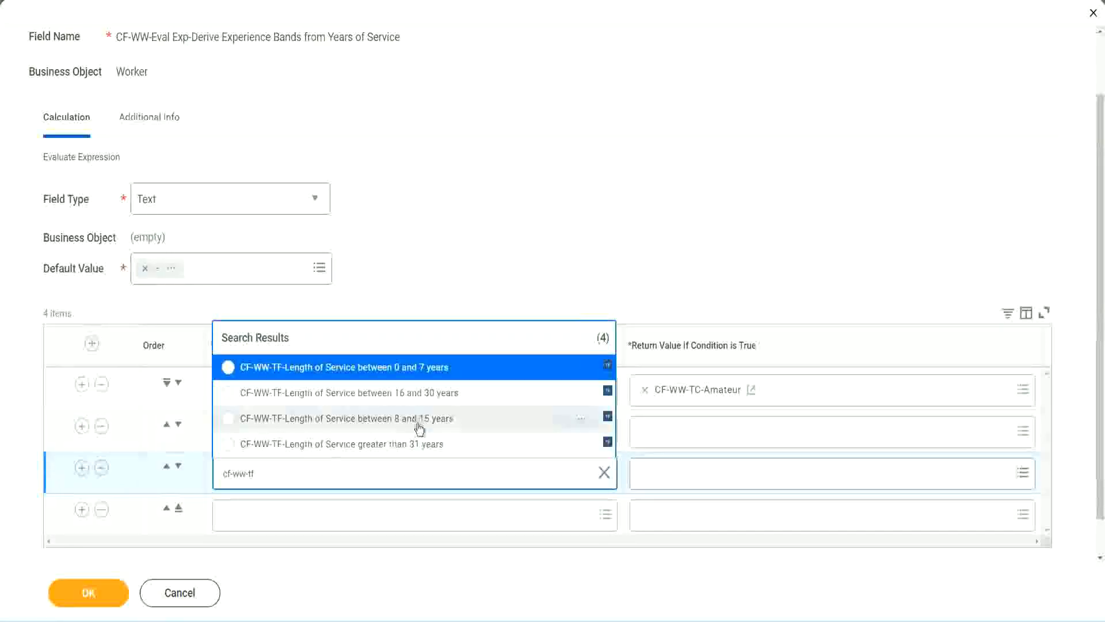
pyautogui.click(443, 394)
# Step: Set the fourth row's condition to CF-WW-TF-Length of Service greater than 31 years
pyautogui.click(261, 517)
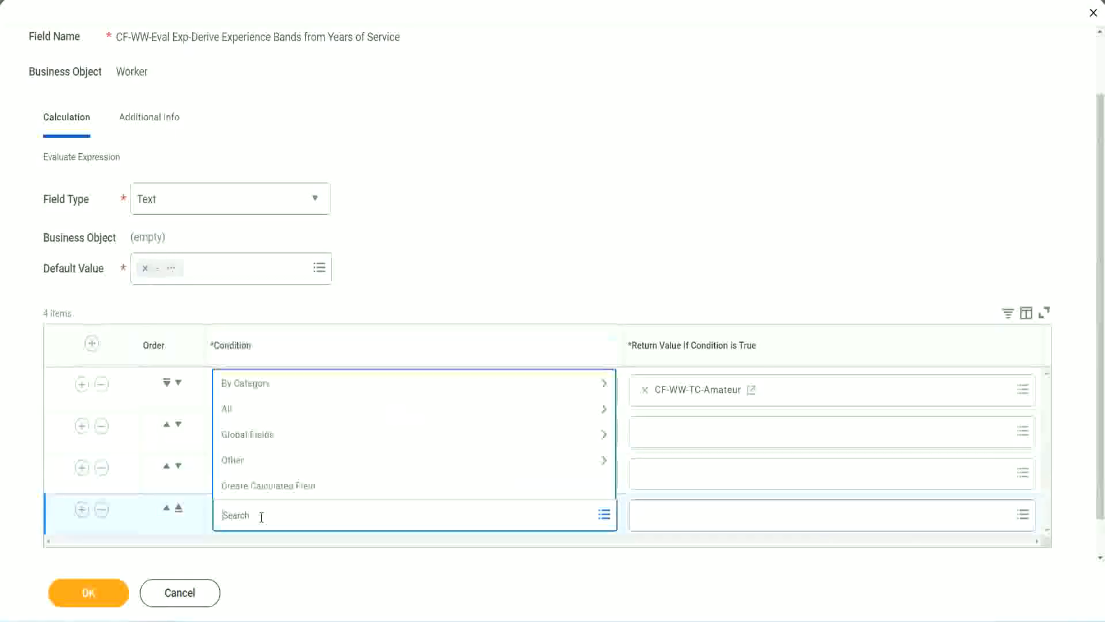
pyautogui.write('cf-ww')
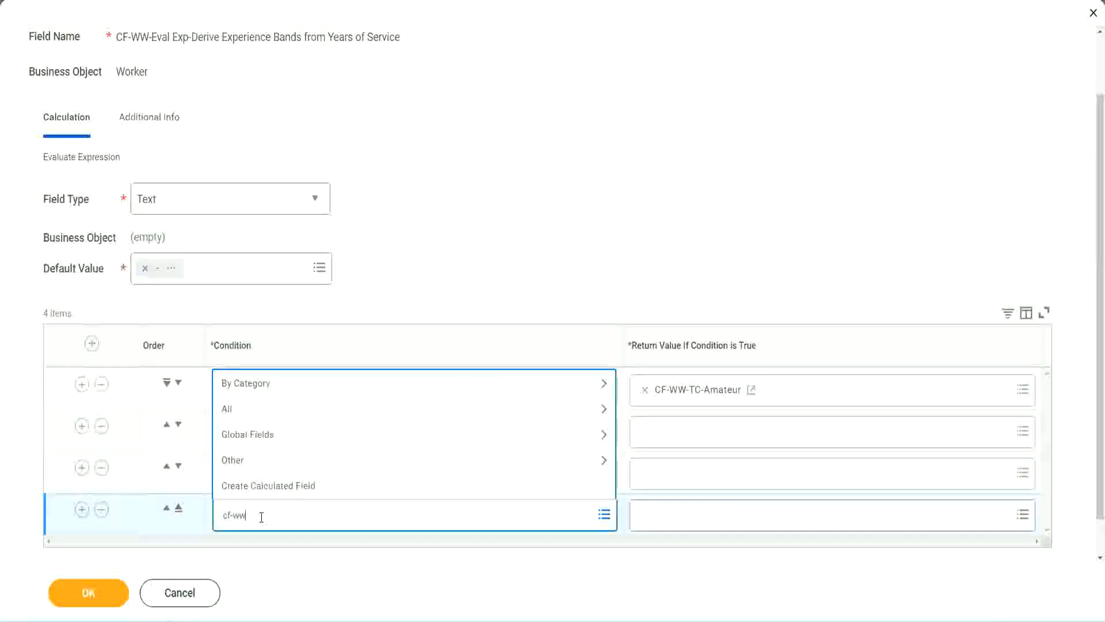
pyautogui.write(' tf 31')
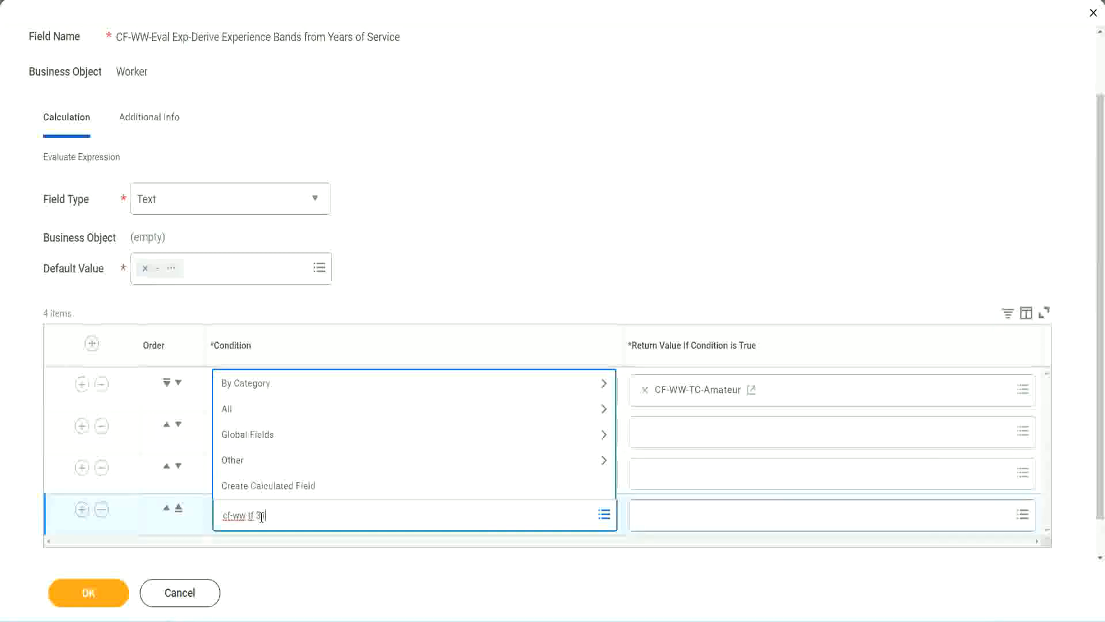
pyautogui.press('Return')
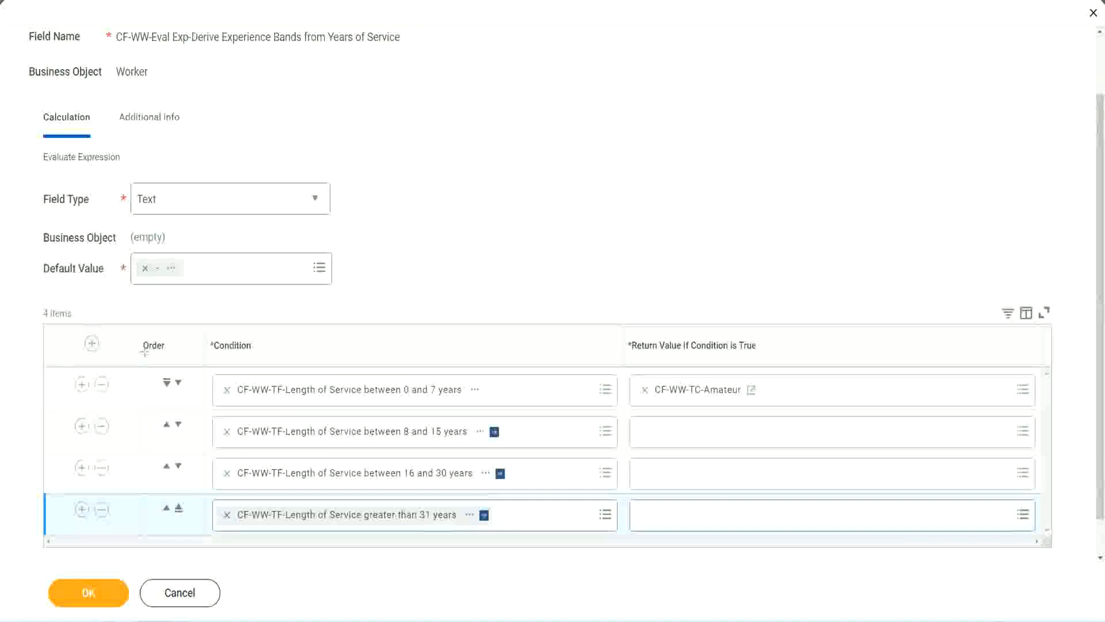
# Step: Try moving the 8 to 15 years condition above the 0 to 7 years condition
pyautogui.moveTo(125, 338); pyautogui.dragTo(123, 453)
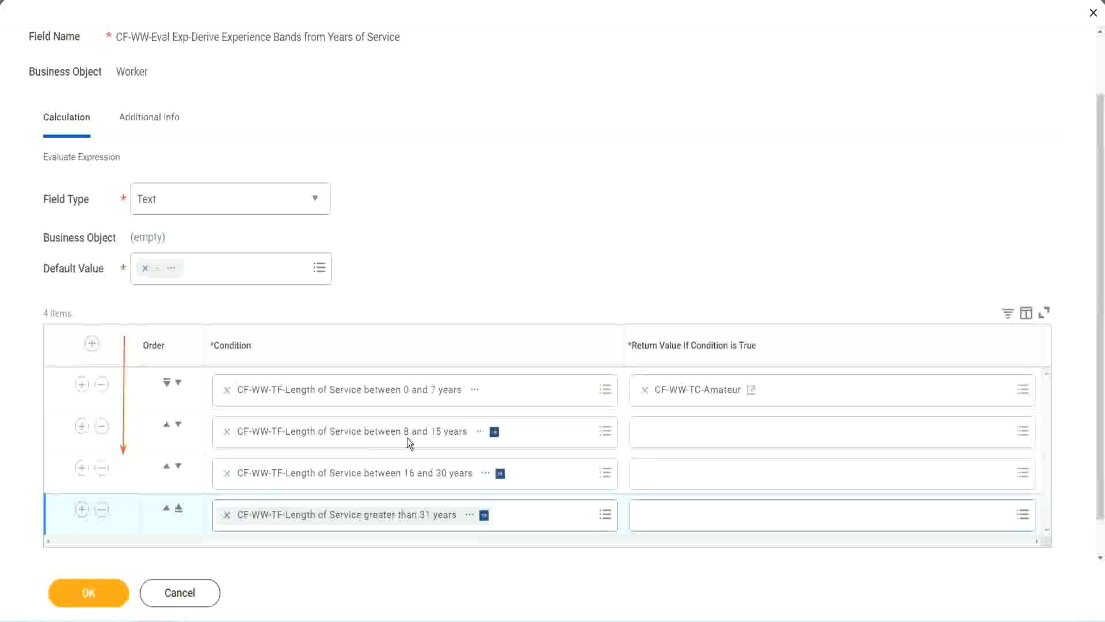
pyautogui.click(167, 426)
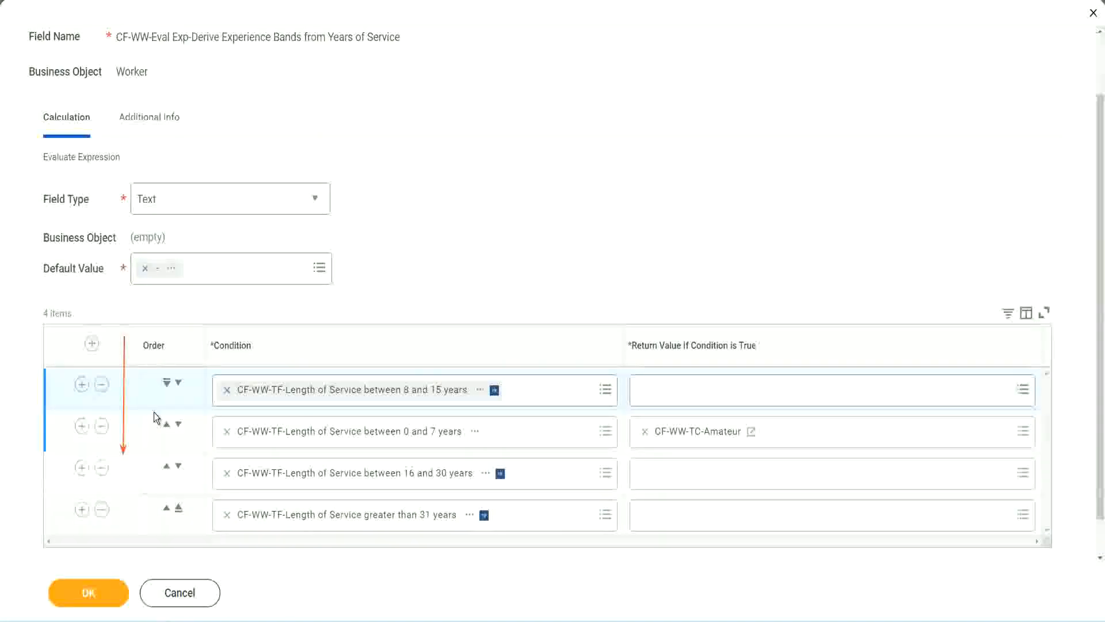
pyautogui.click(179, 383)
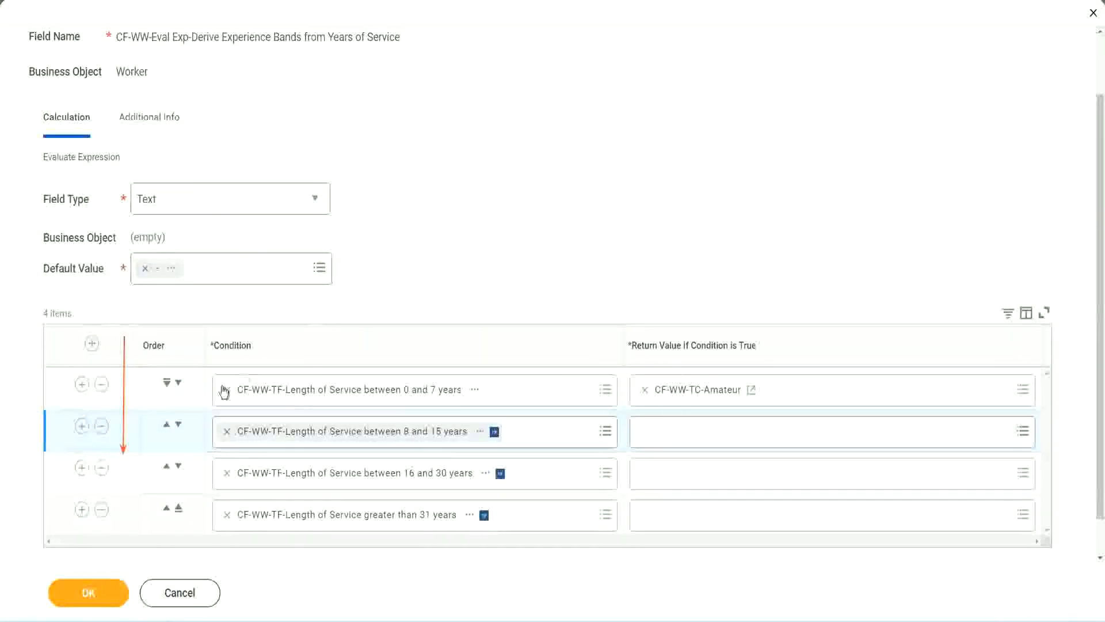
pyautogui.click(167, 427)
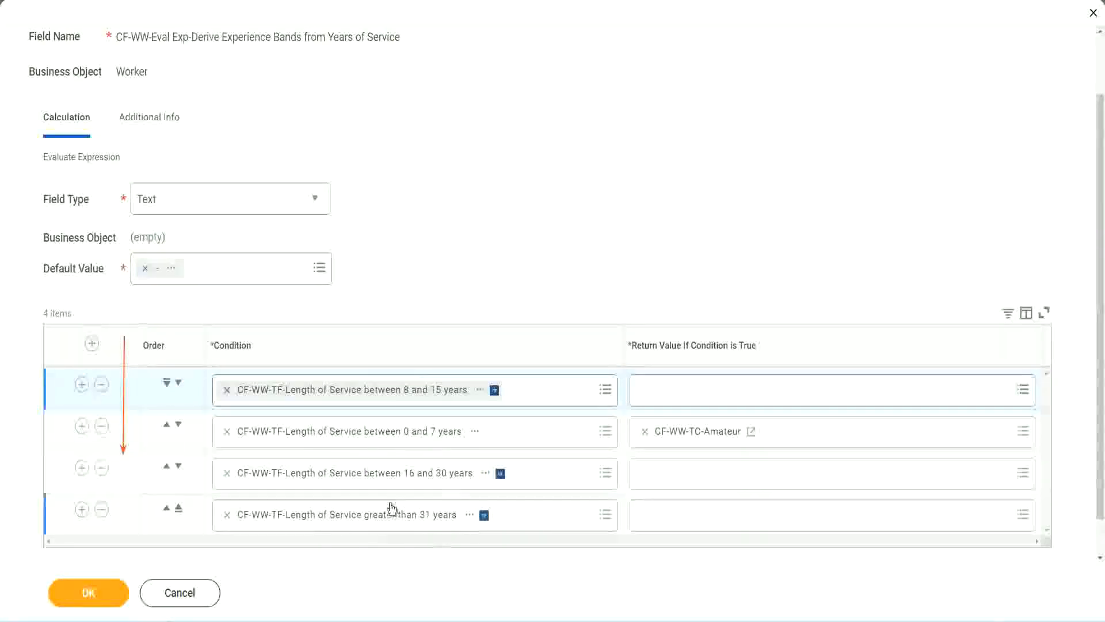
# Step: Copy the CF-WW-TC-Amateur field name and move the 8 to 15 years condition back below the 0 to 7 years condition
pyautogui.rightClick(700, 440)
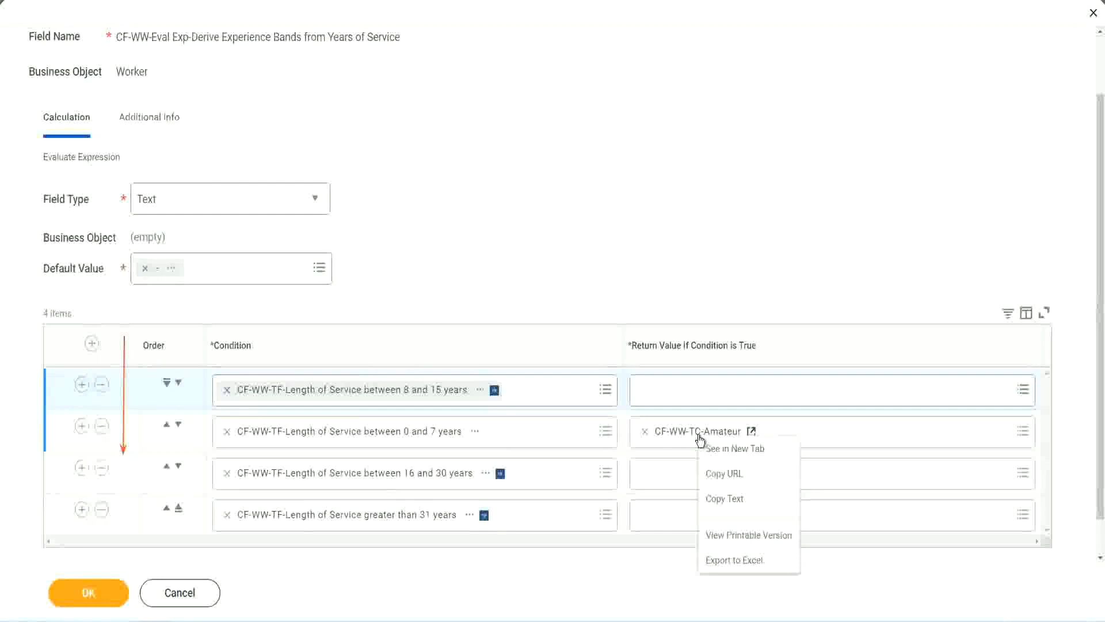
pyautogui.click(726, 498)
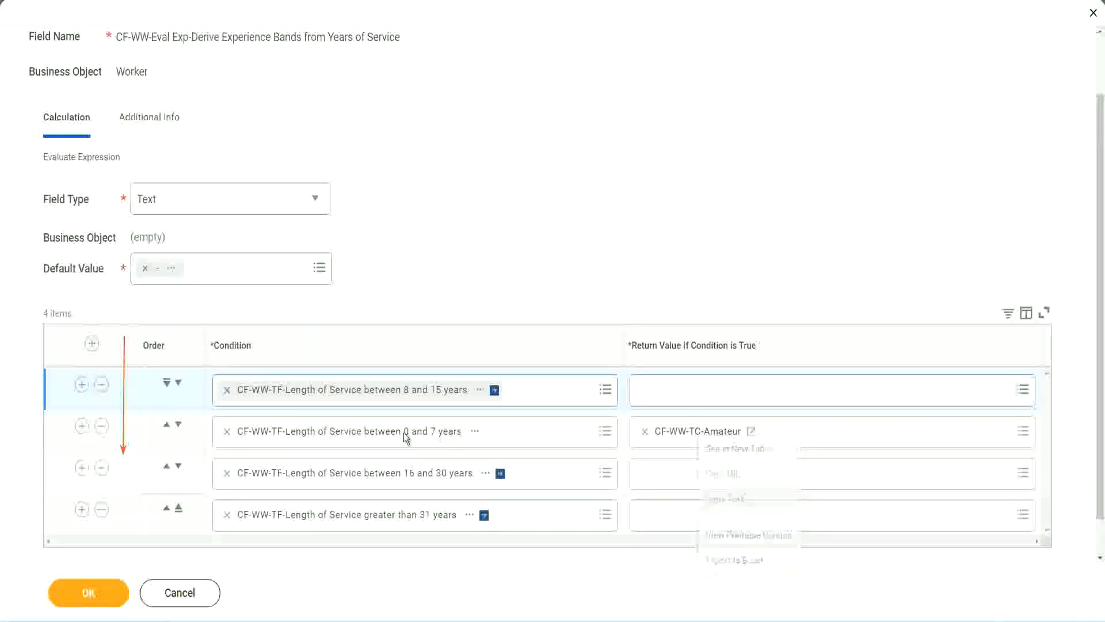
pyautogui.click(177, 382)
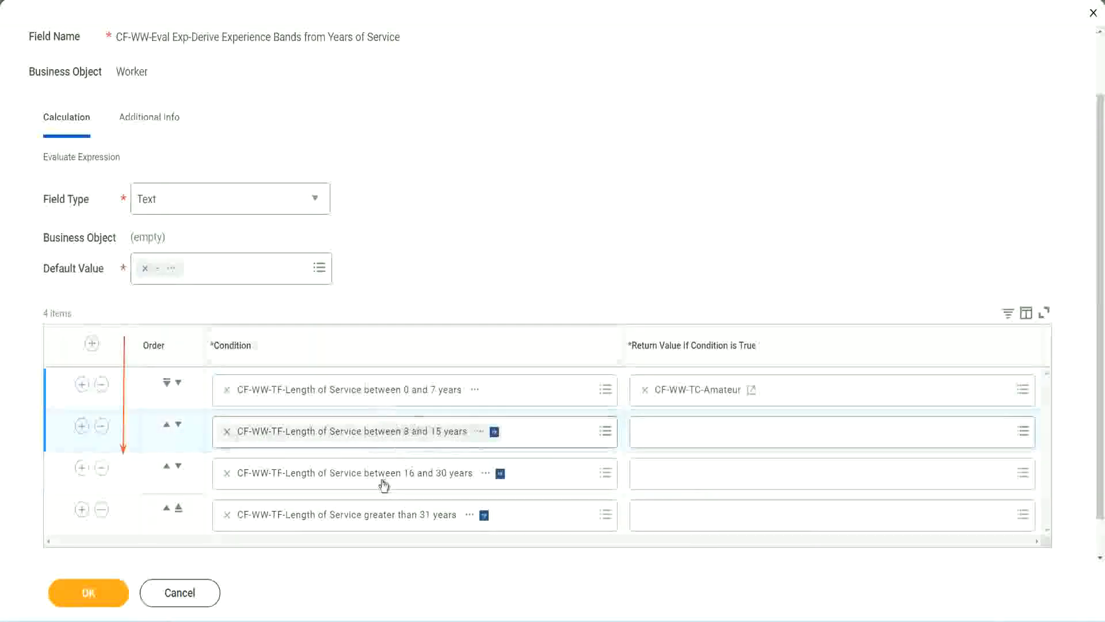
# Step: Create a calculated field for the second row's return value named CF-WW-TC-Experienced, with business object Global and function Text Constant
pyautogui.click(640, 426)
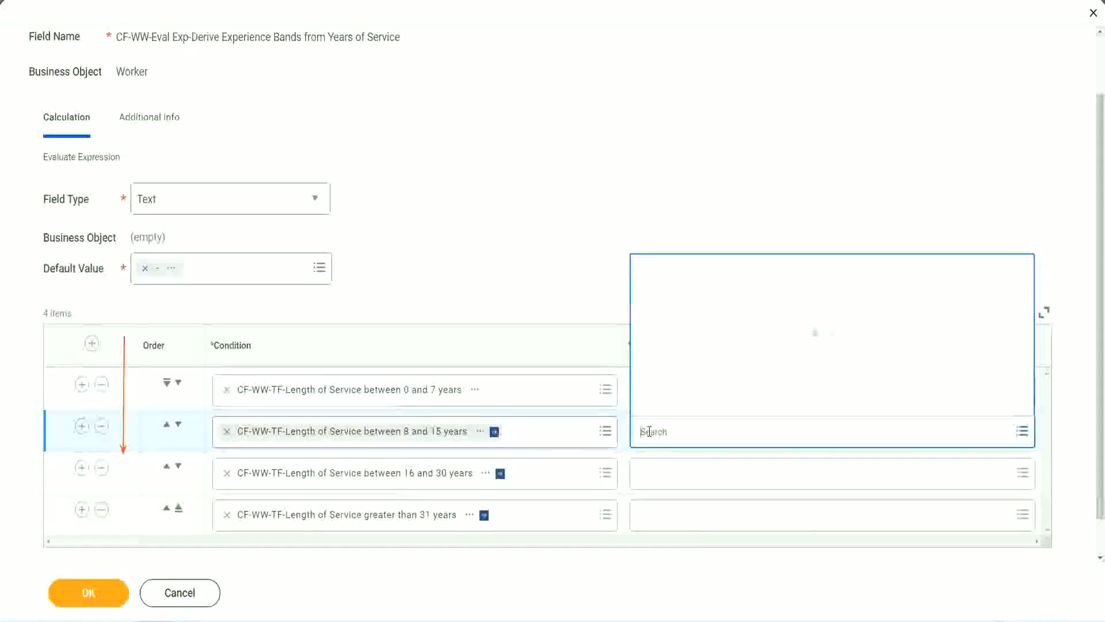
pyautogui.click(685, 405)
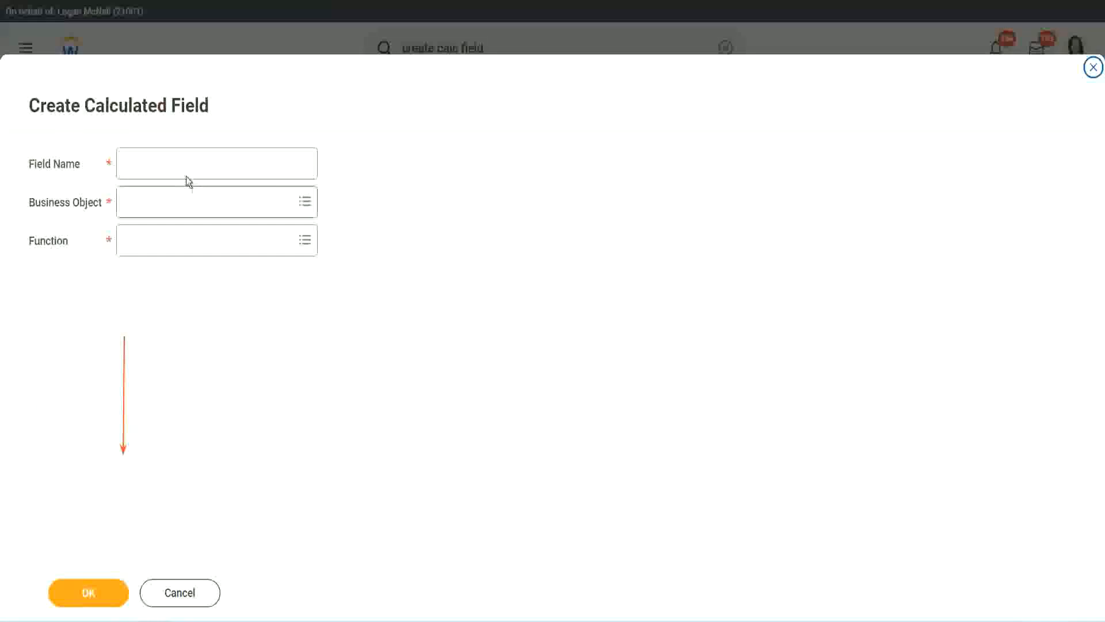
pyautogui.click(176, 164)
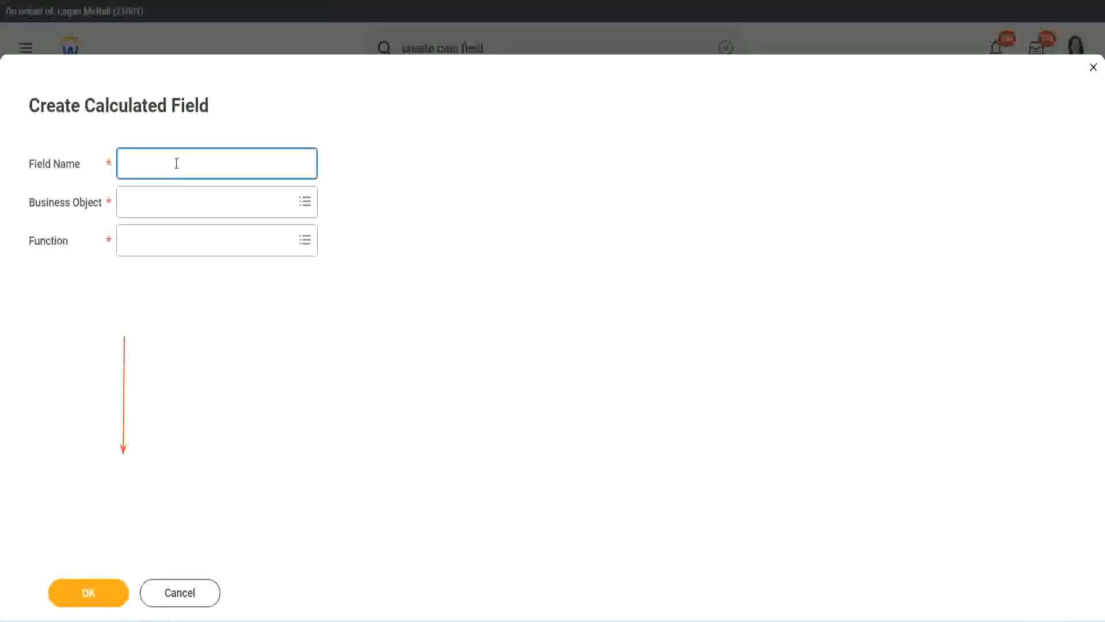
pyautogui.hotkey('ctrl', 'v')
pyautogui.doubleClick(210, 164)
pyautogui.write('Exper')
pyautogui.write('ienced')
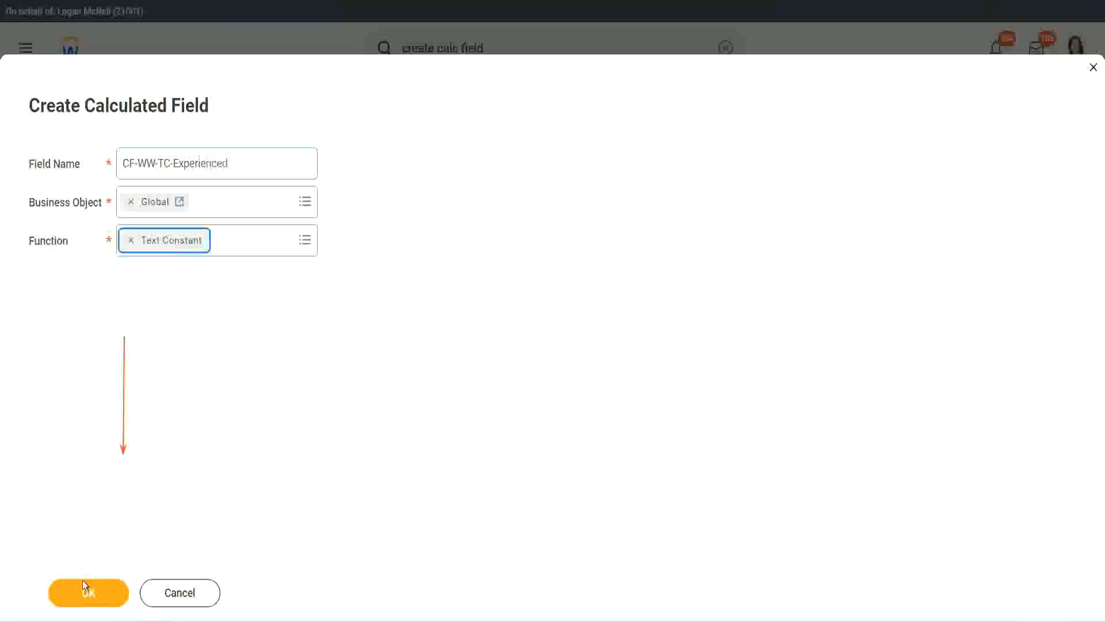
# Step: Set the text constant to Experienced and save the field as the second row's return value
pyautogui.click(82, 579)
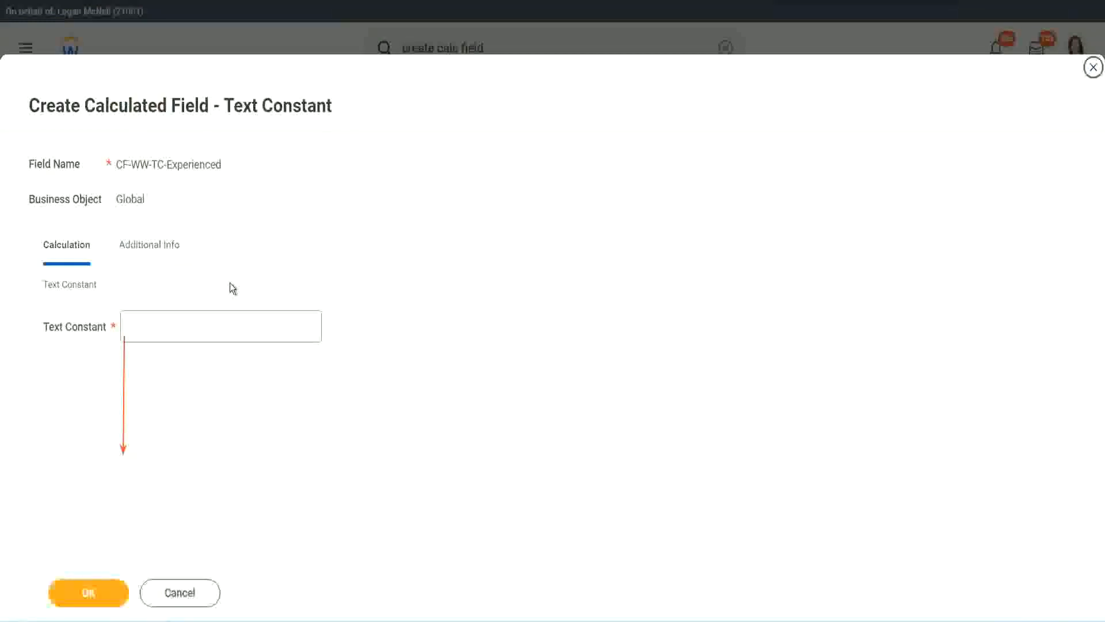
pyautogui.click(168, 327)
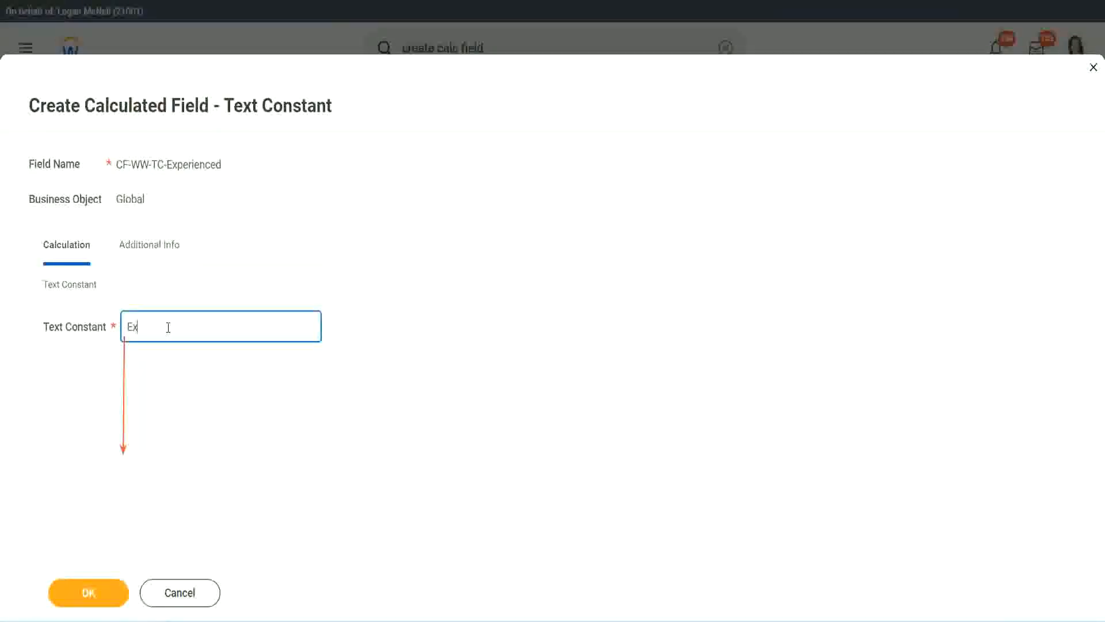
pyautogui.click(90, 591)
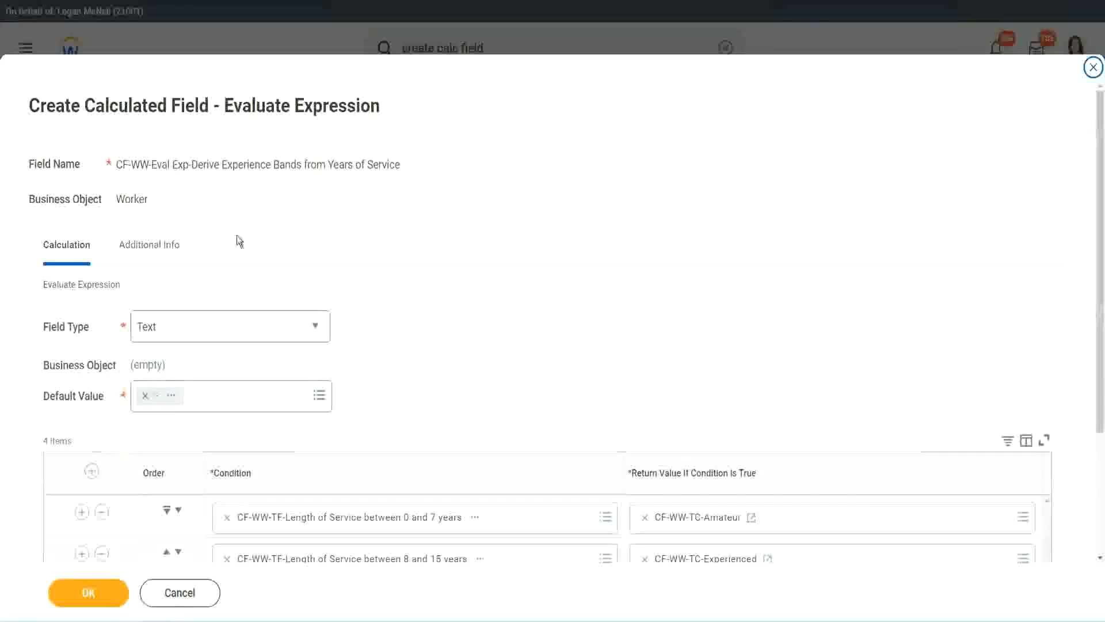
# Step: Start a calculated field for the third row's return value, using the copied name CF-WW-TC-Amateur and business object Global
pyautogui.scroll(-3, 511, 299)
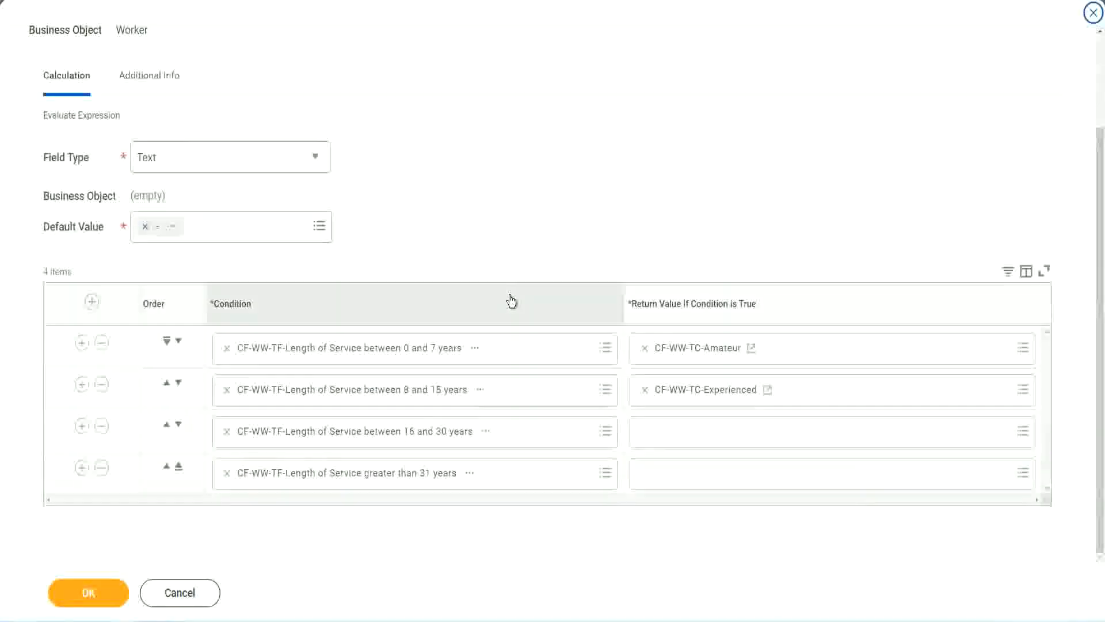
pyautogui.click(688, 434)
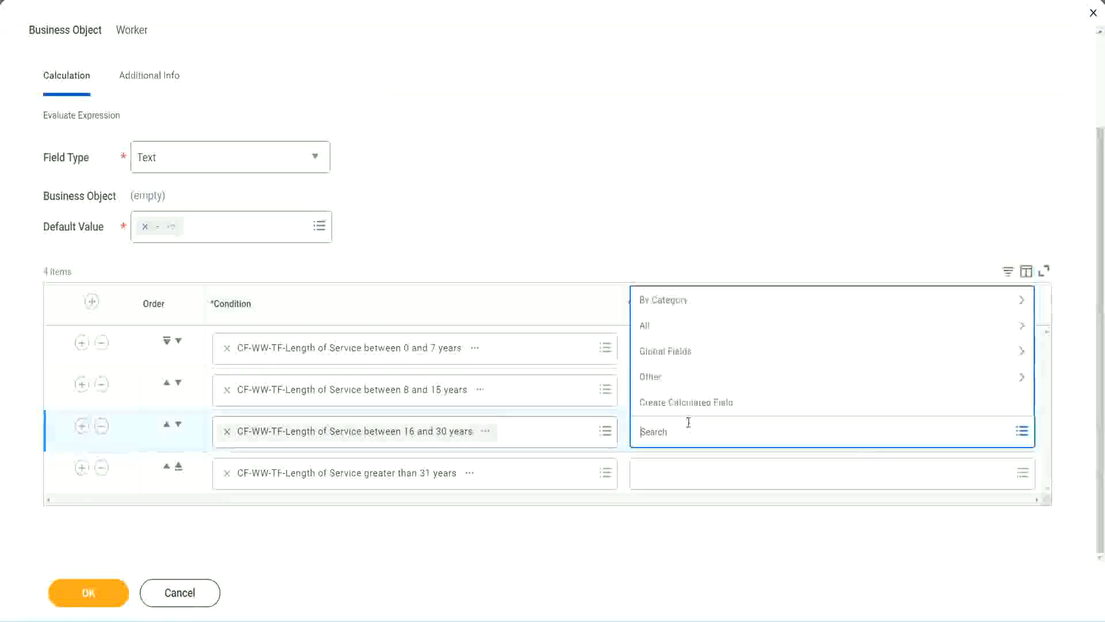
pyautogui.click(694, 403)
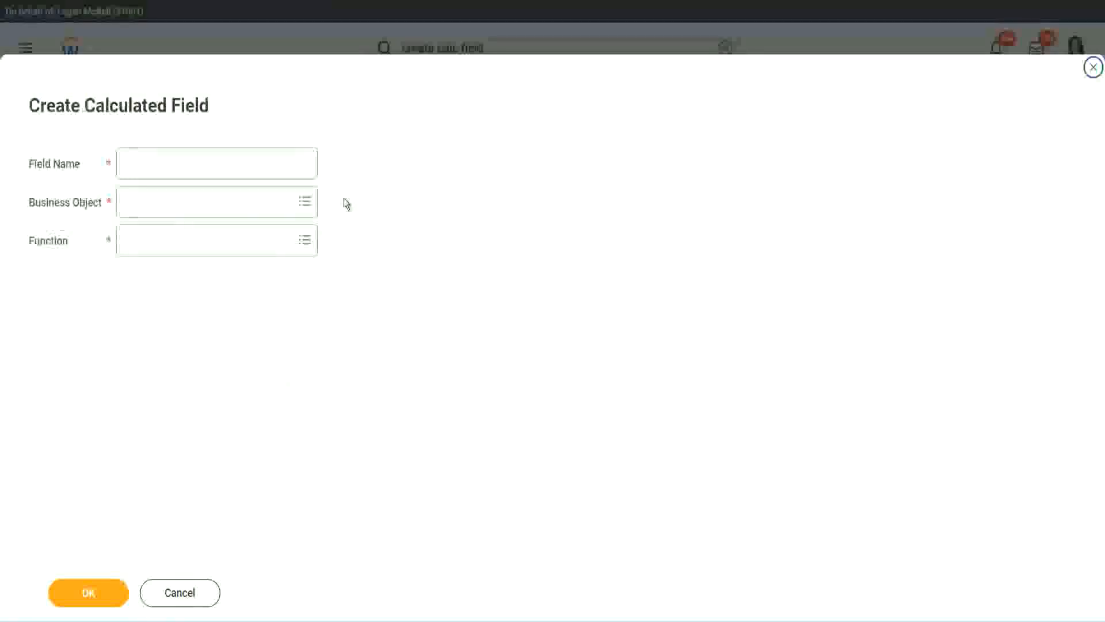
pyautogui.click(234, 163)
pyautogui.write('CF-WW-TC-Amateur')
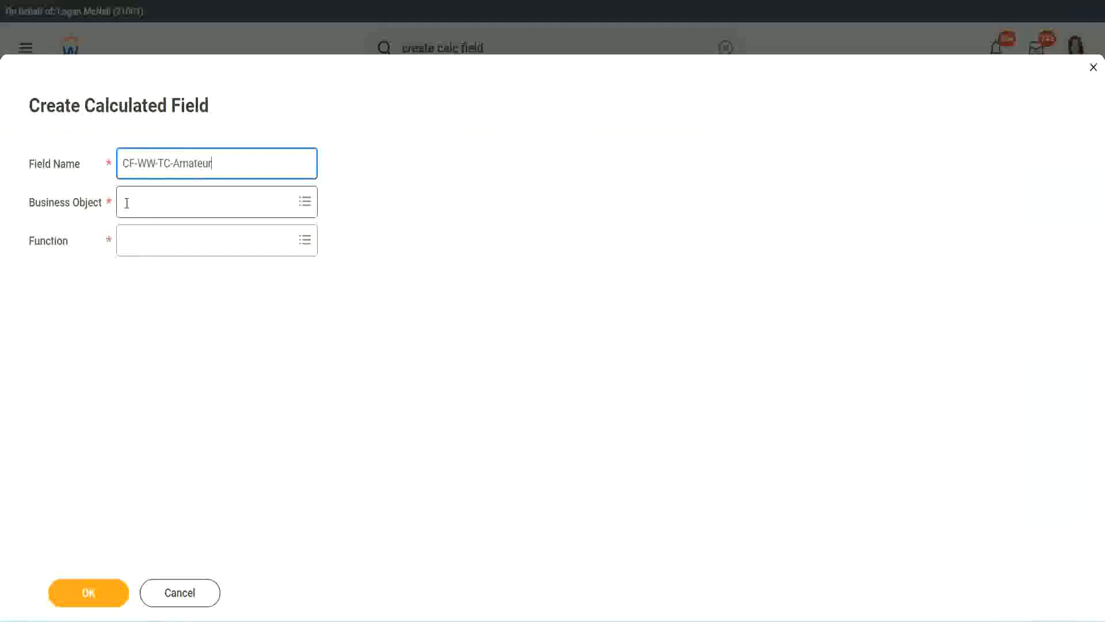
pyautogui.click(127, 202)
pyautogui.write('global')
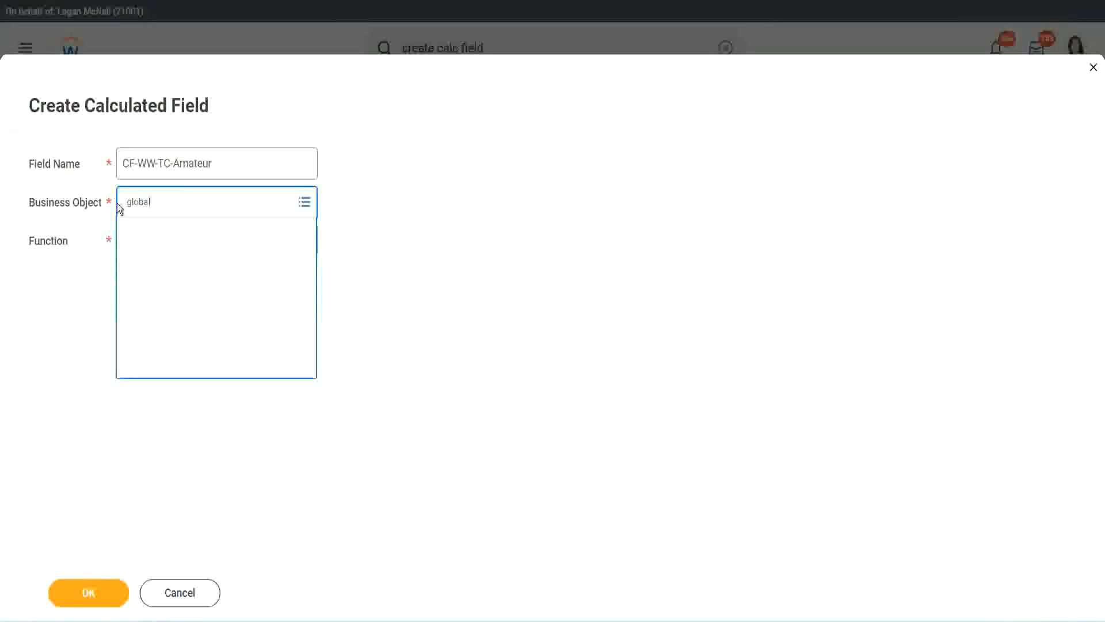
pyautogui.press('Return')
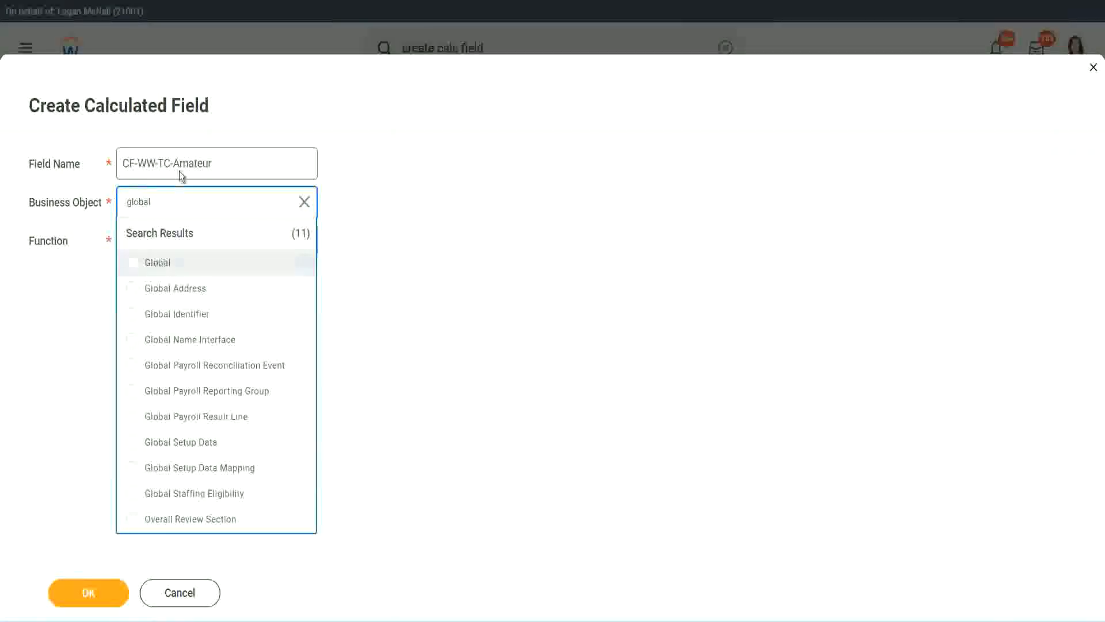
# Step: Change the new field's name to CF-WW-TC-Senior and choose Text Constant as its function
pyautogui.click(178, 171)
pyautogui.doubleClick(193, 163)
pyautogui.write('S')
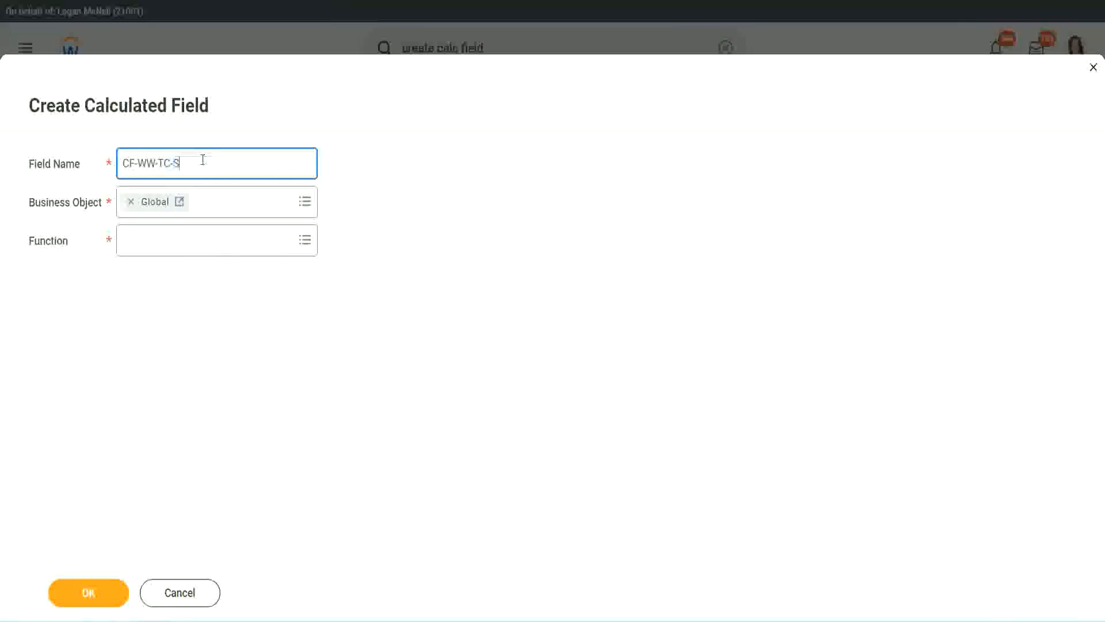
pyautogui.write('enior')
pyautogui.click(176, 251)
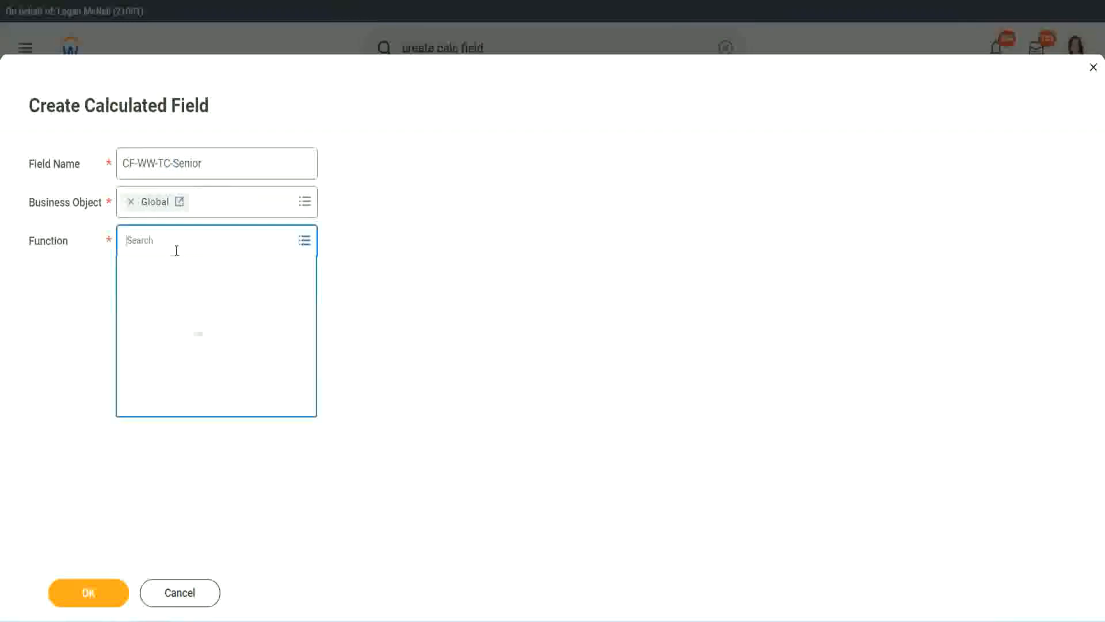
pyautogui.write('tc')
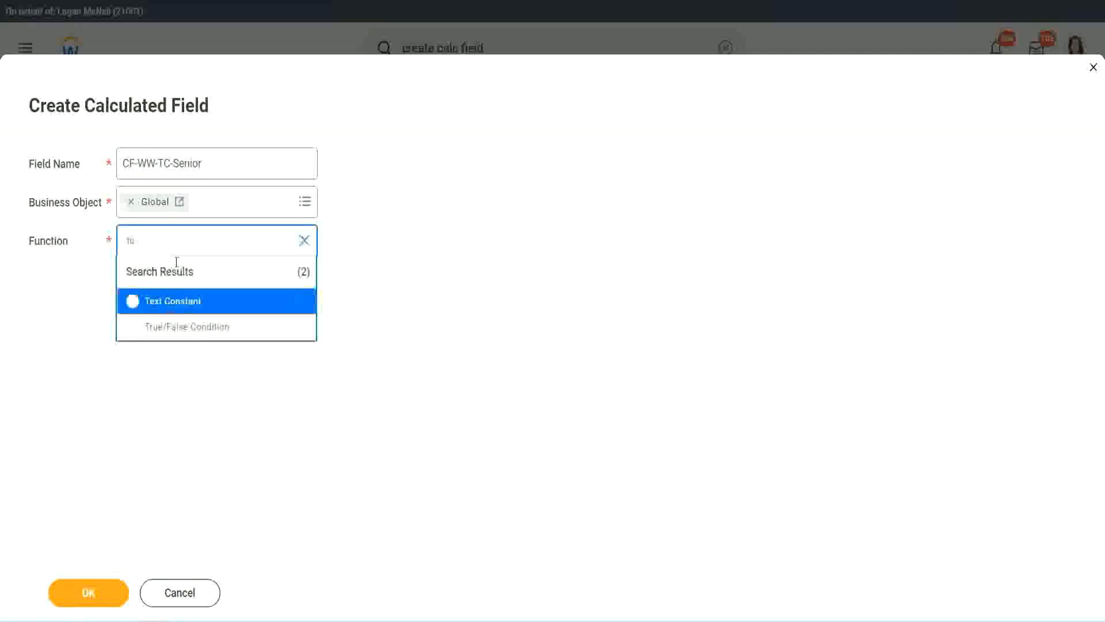
pyautogui.click(171, 300)
# Step: Set the text constant to Senior and save the field as the third row's return value
pyautogui.click(97, 596)
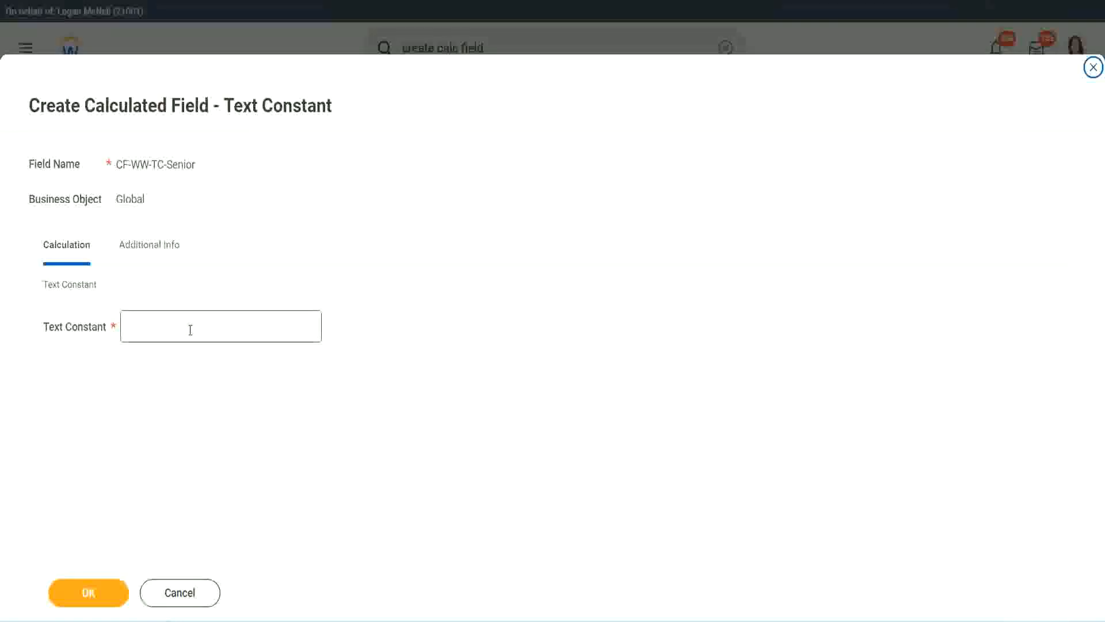
pyautogui.click(187, 323)
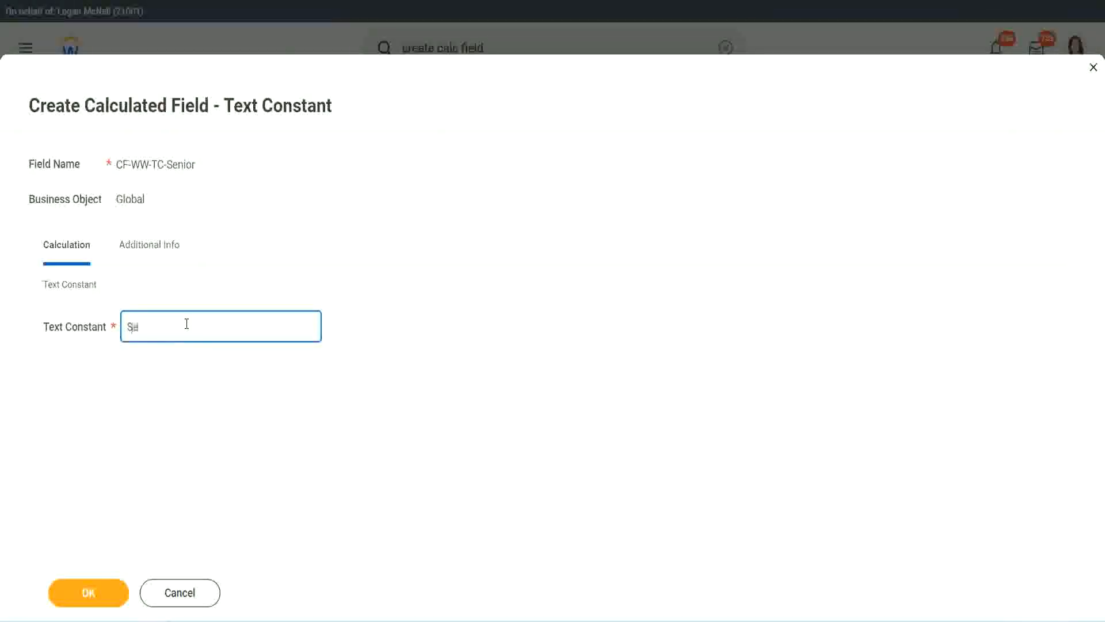
pyautogui.click(110, 586)
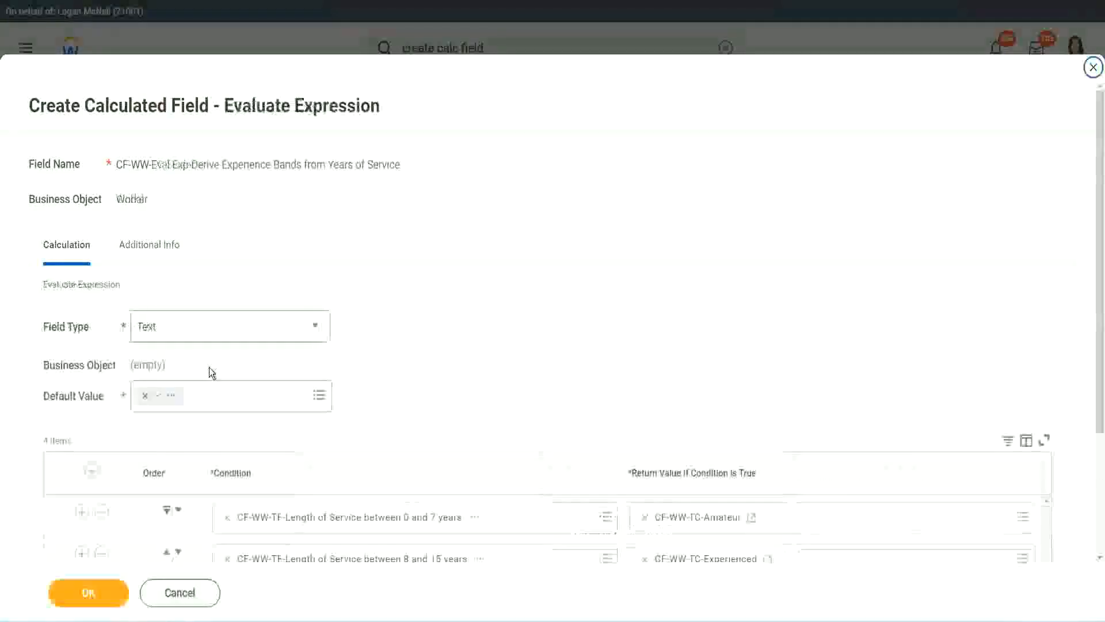
# Step: Start a calculated field for the fourth row's return value and name it CF-WW-TC-Legend, reusing the copied CF-WW-TC-Senior name
pyautogui.scroll(-3, 800, 414)
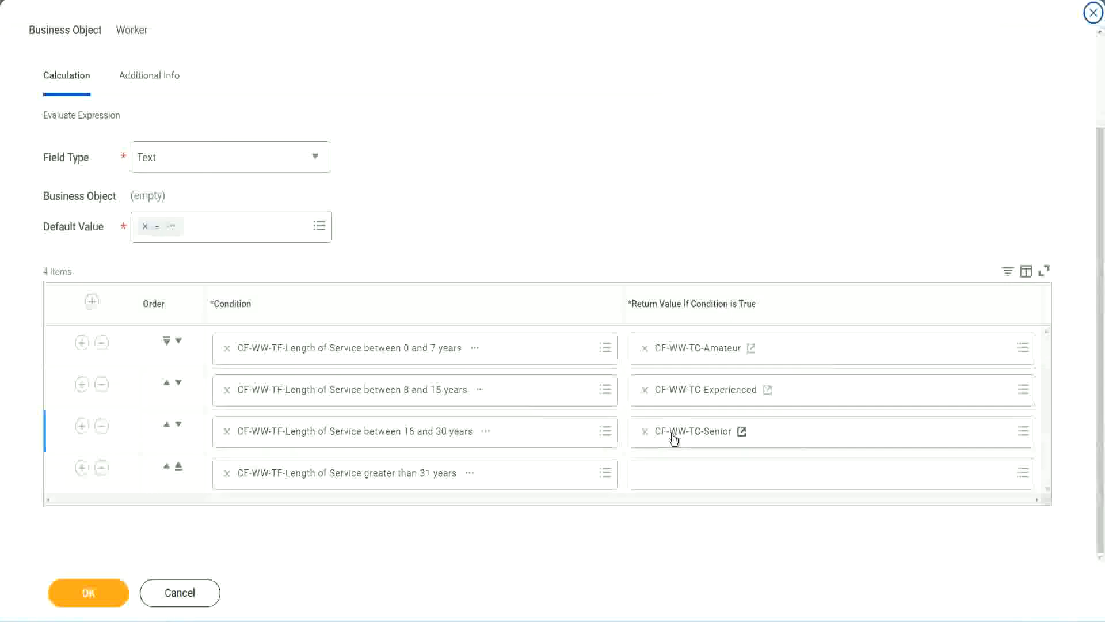
pyautogui.rightClick(672, 434)
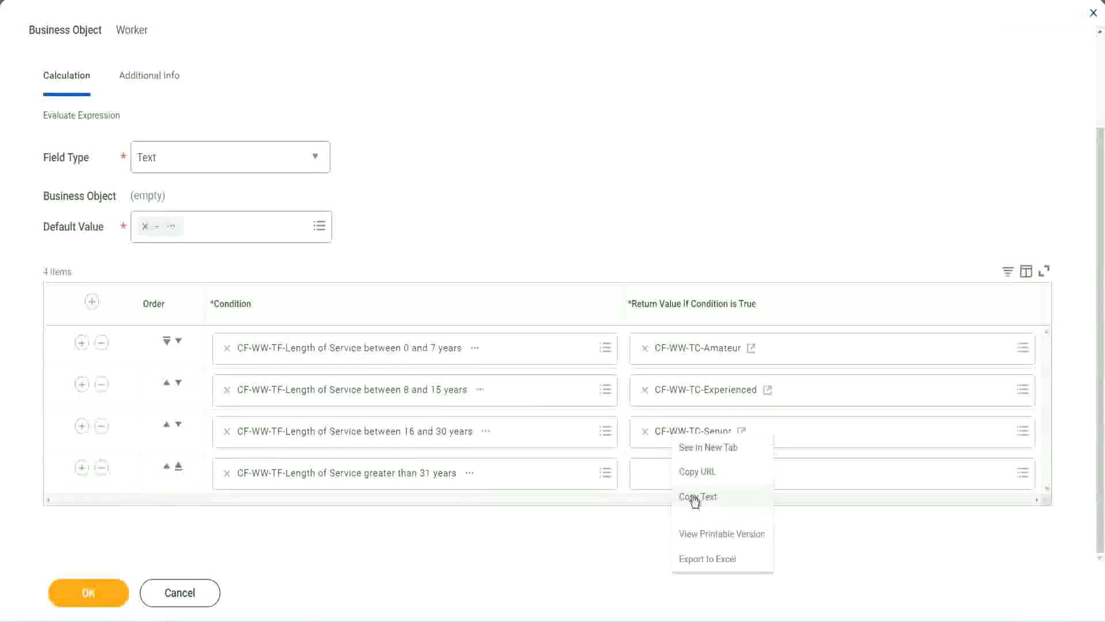
pyautogui.click(700, 495)
pyautogui.click(670, 473)
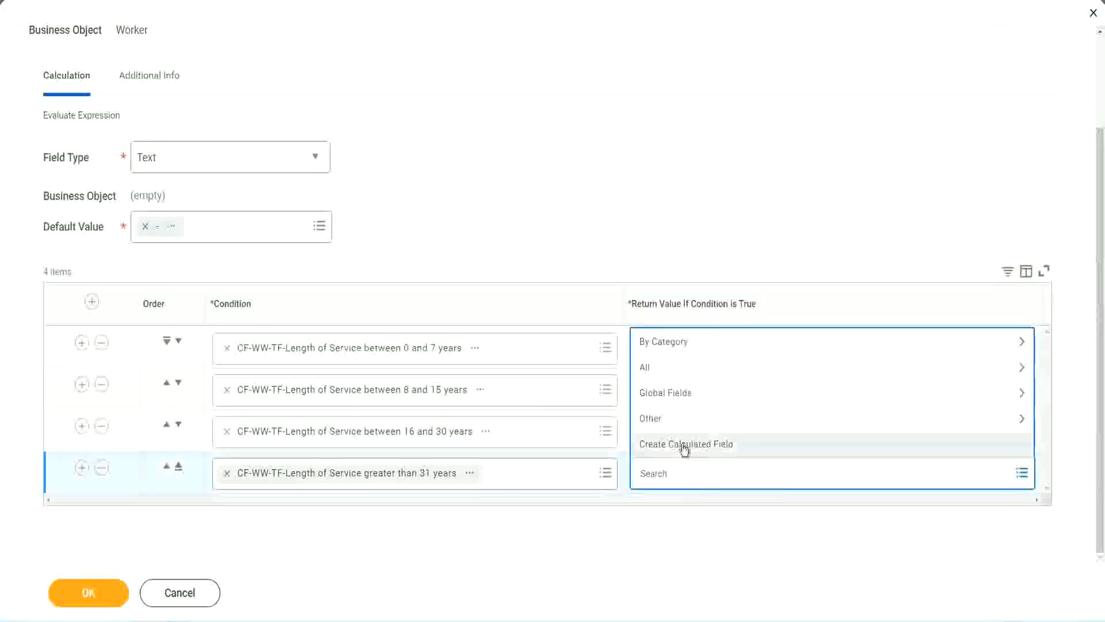
pyautogui.click(684, 449)
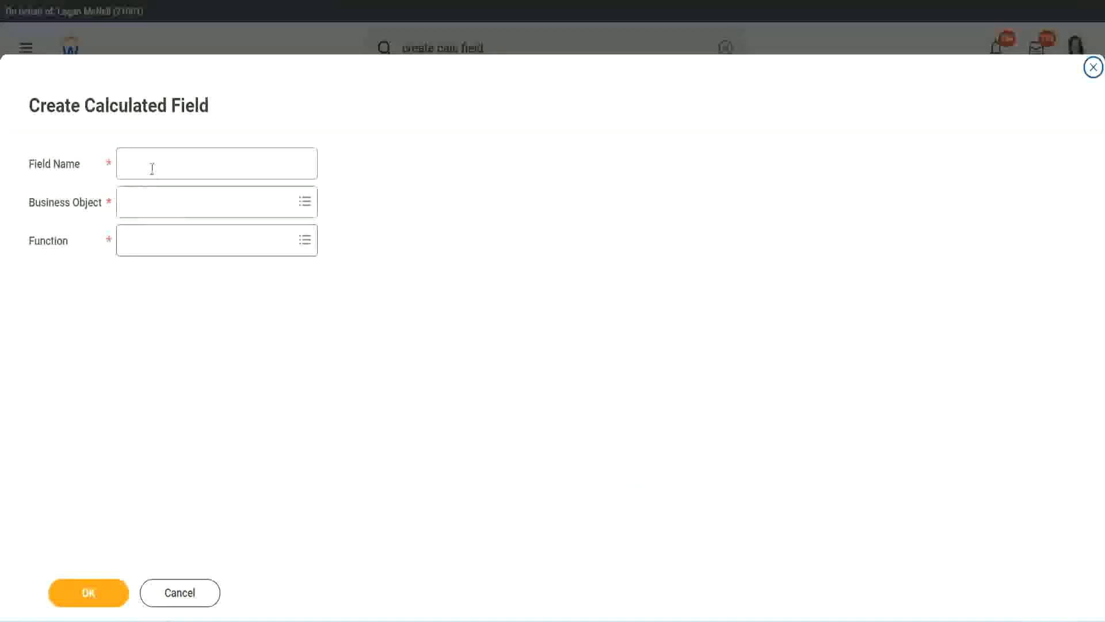
pyautogui.click(152, 168)
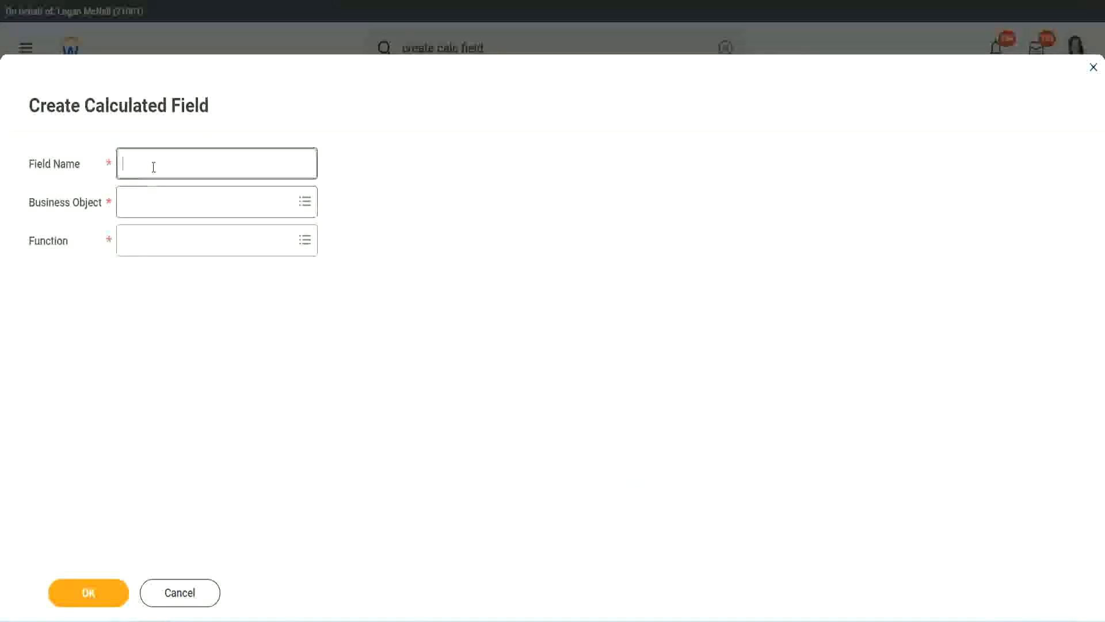
pyautogui.write('CF-WW TC-Senior')
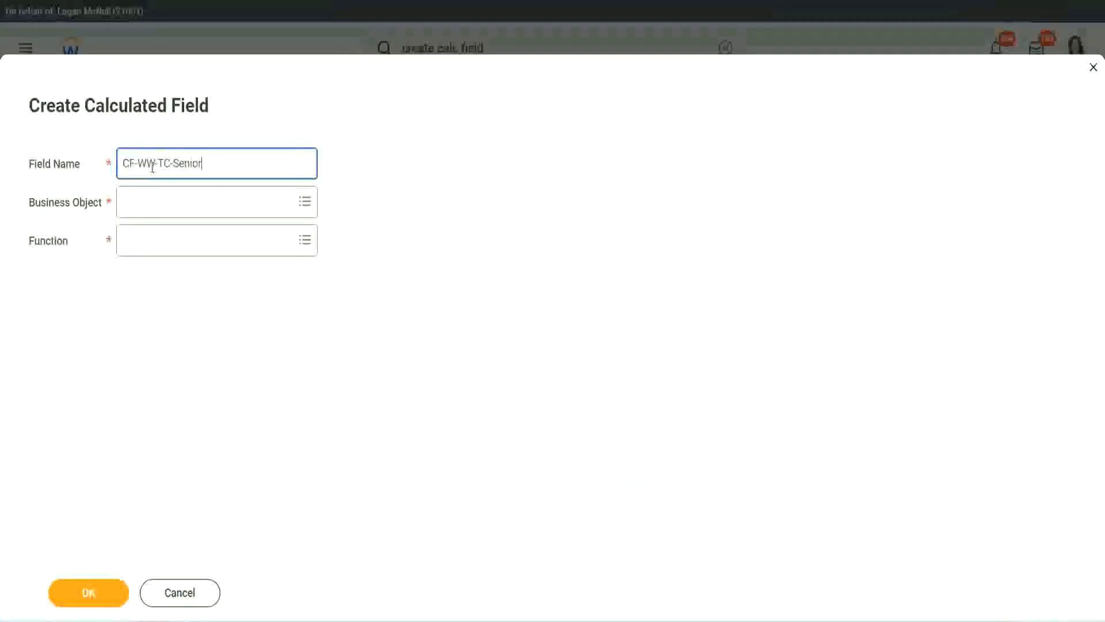
pyautogui.hotkey('ctrl', 'shift', 'Left')
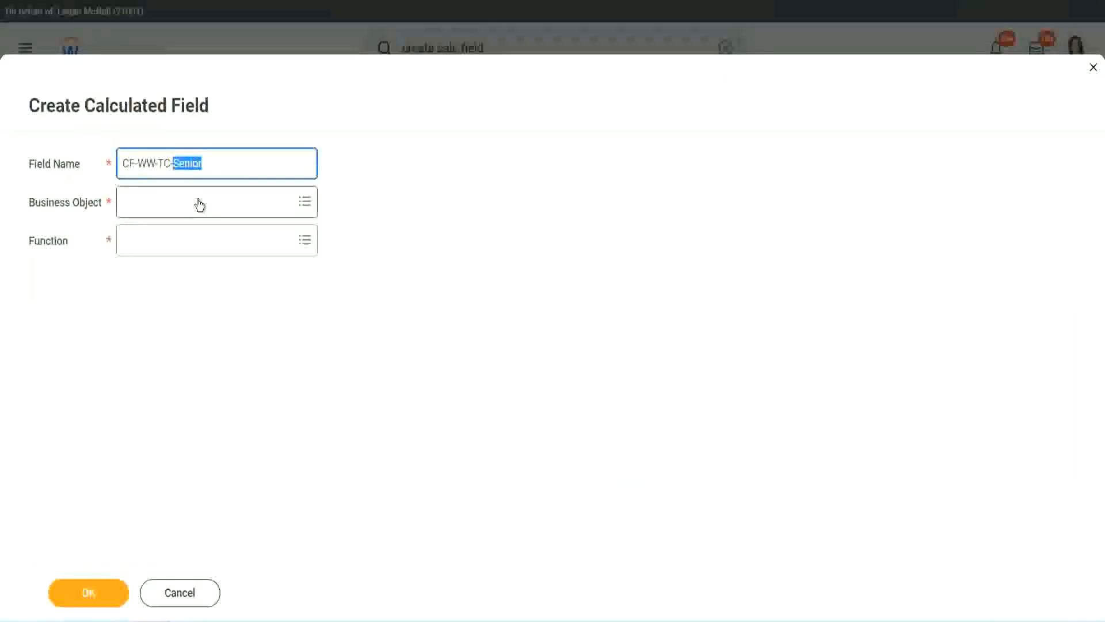
pyautogui.write('Legend')
# Step: Set the new field's business object to Global and its function to Text Constant, and confirm
pyautogui.click(155, 211)
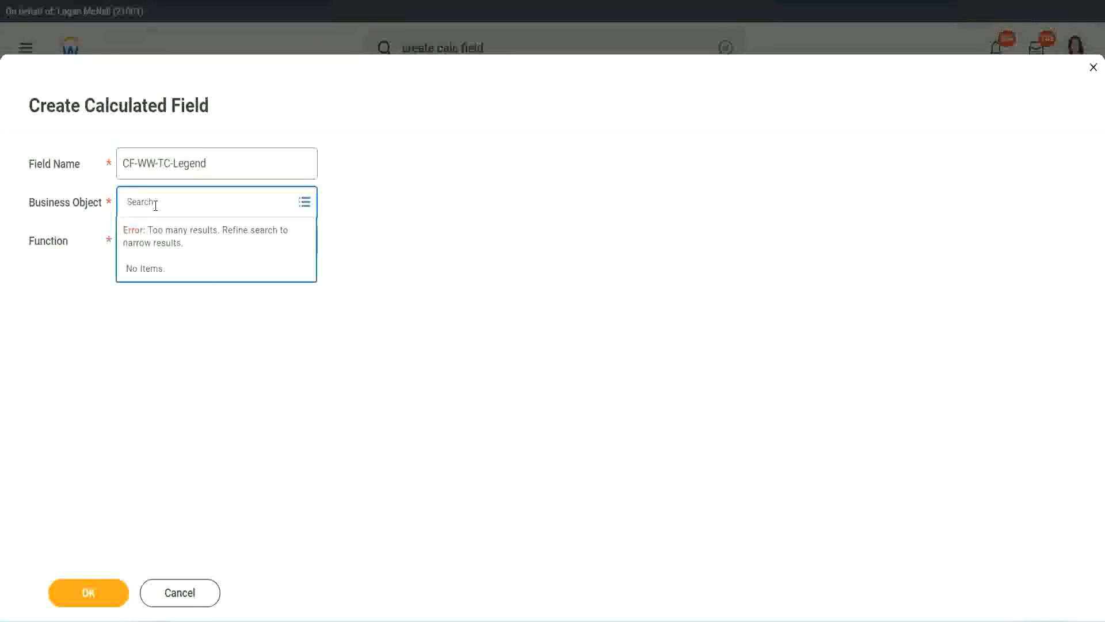
pyautogui.write('glo')
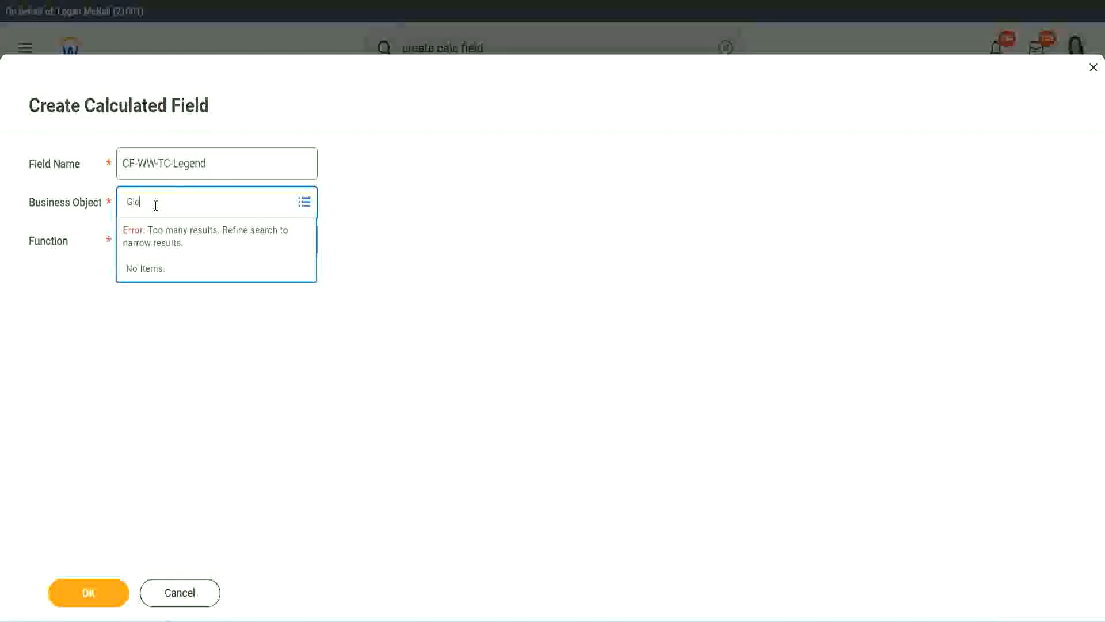
pyautogui.write('bal')
pyautogui.press('Return')
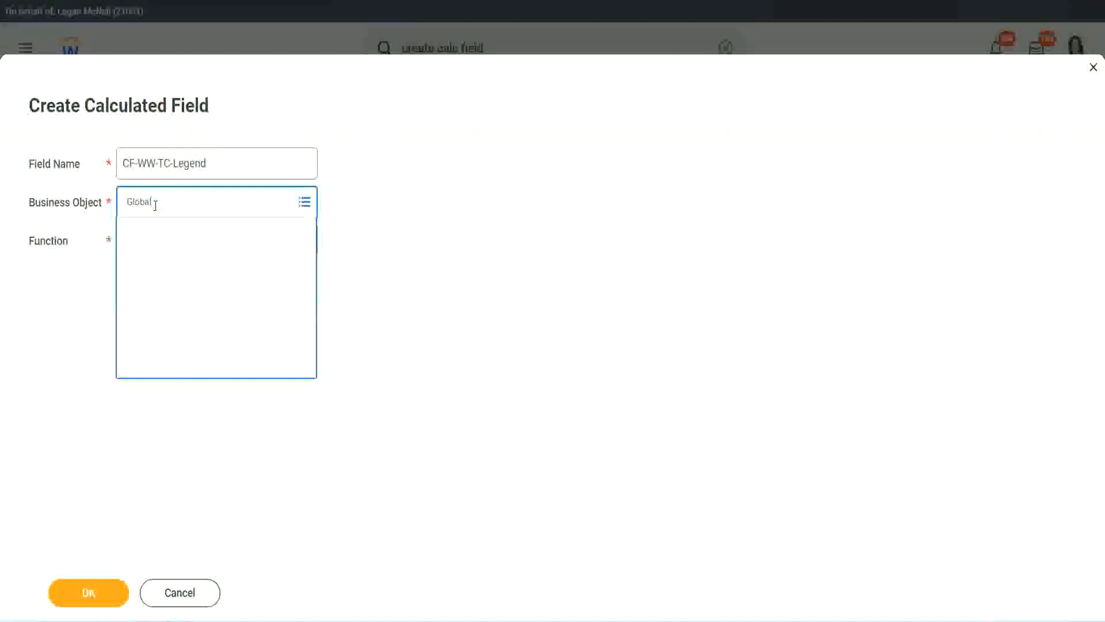
pyautogui.click(158, 264)
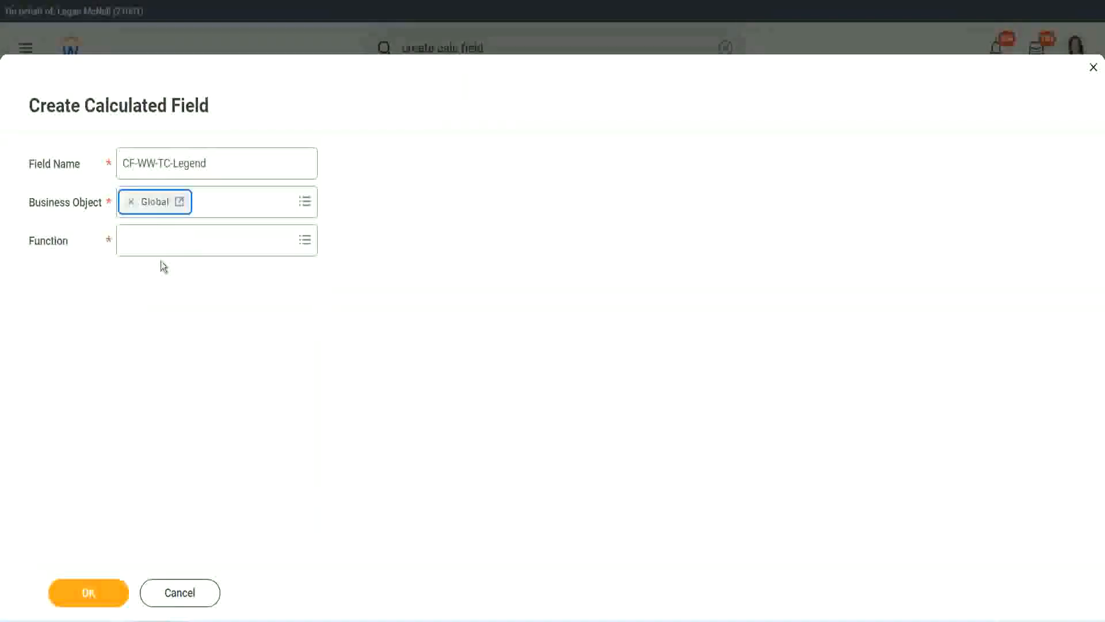
pyautogui.click(159, 242)
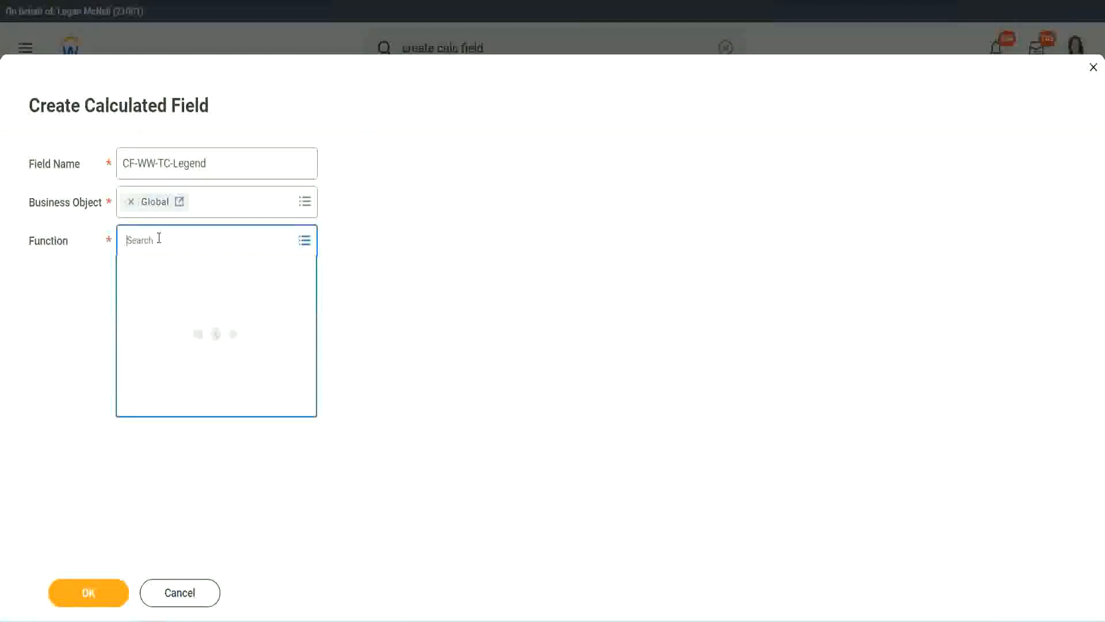
pyautogui.write('tc')
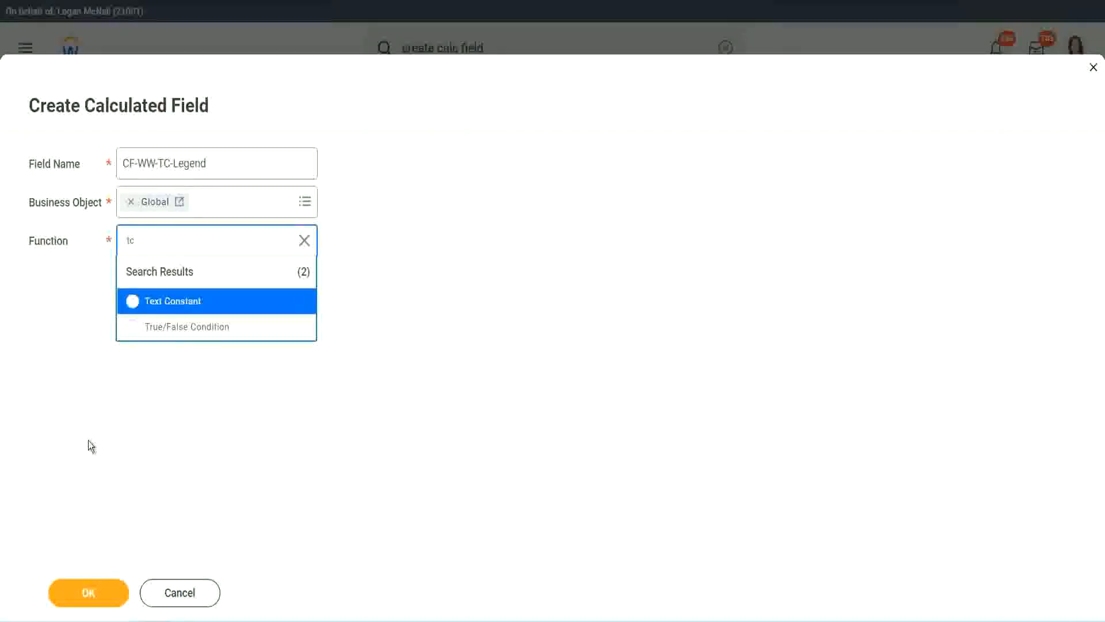
pyautogui.click(204, 304)
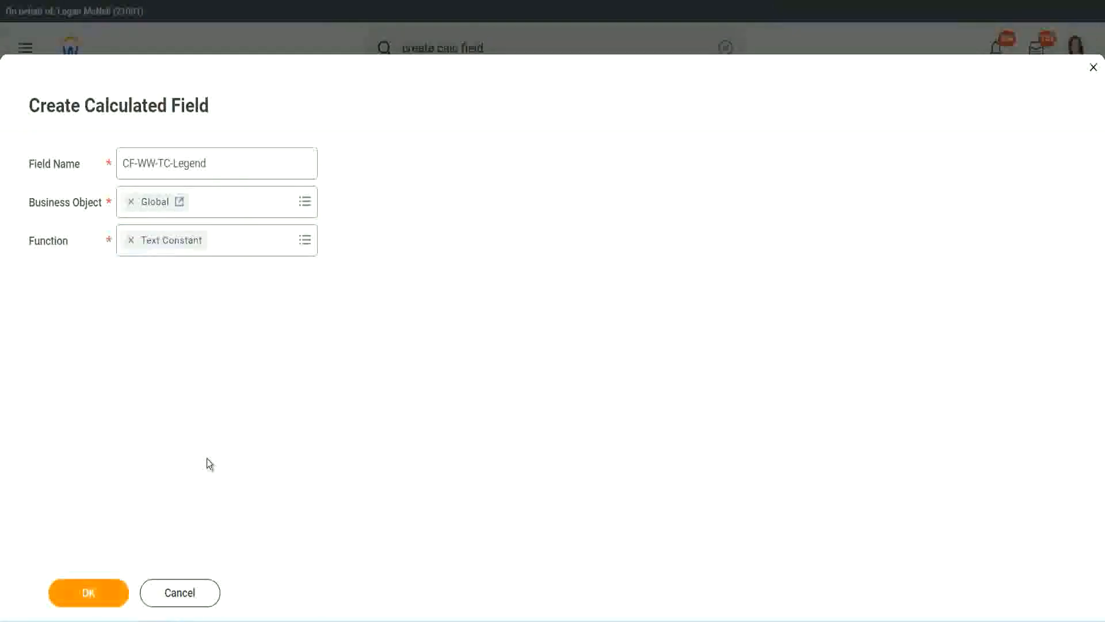
pyautogui.click(89, 593)
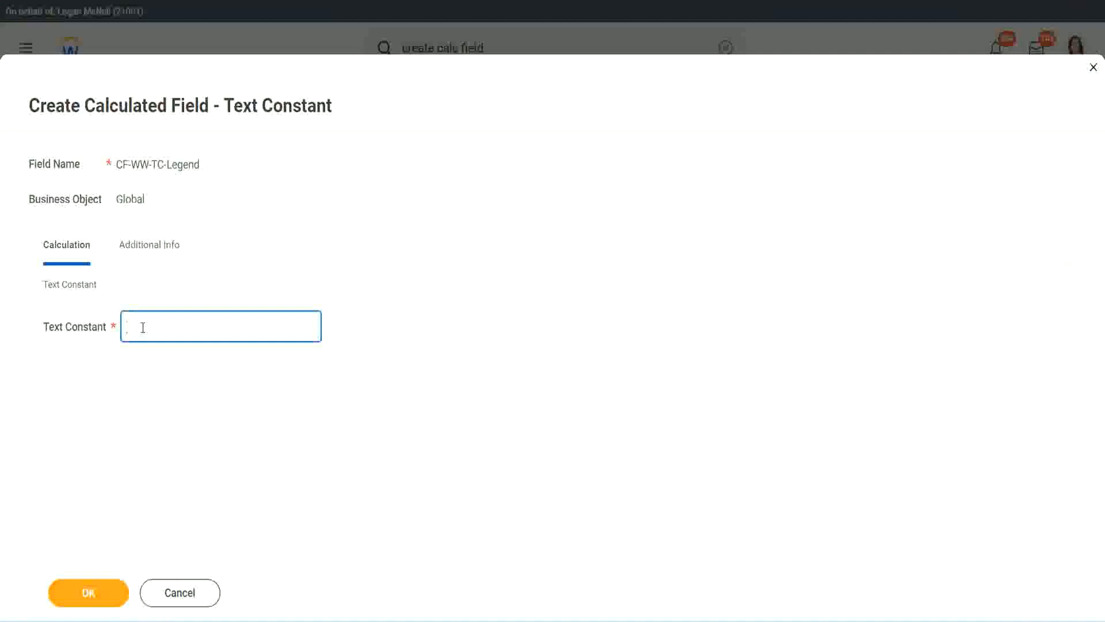
# Step: Set the text constant to Legend and save the field as the fourth row's return value
pyautogui.write('Legend')
pyautogui.click(94, 594)
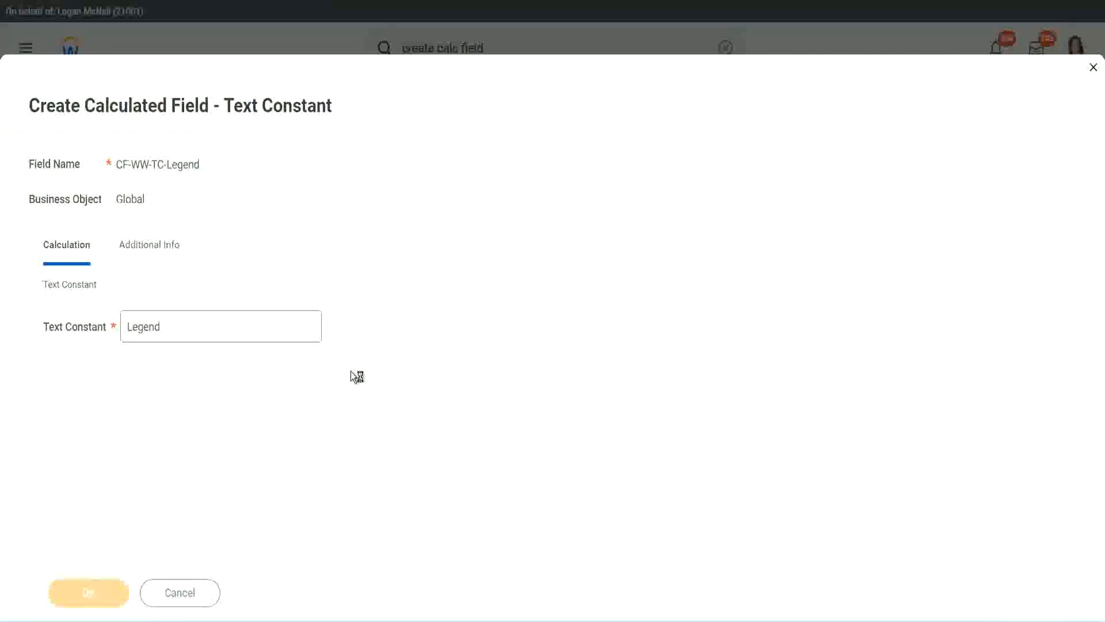
pyautogui.scroll(-3, 585, 309)
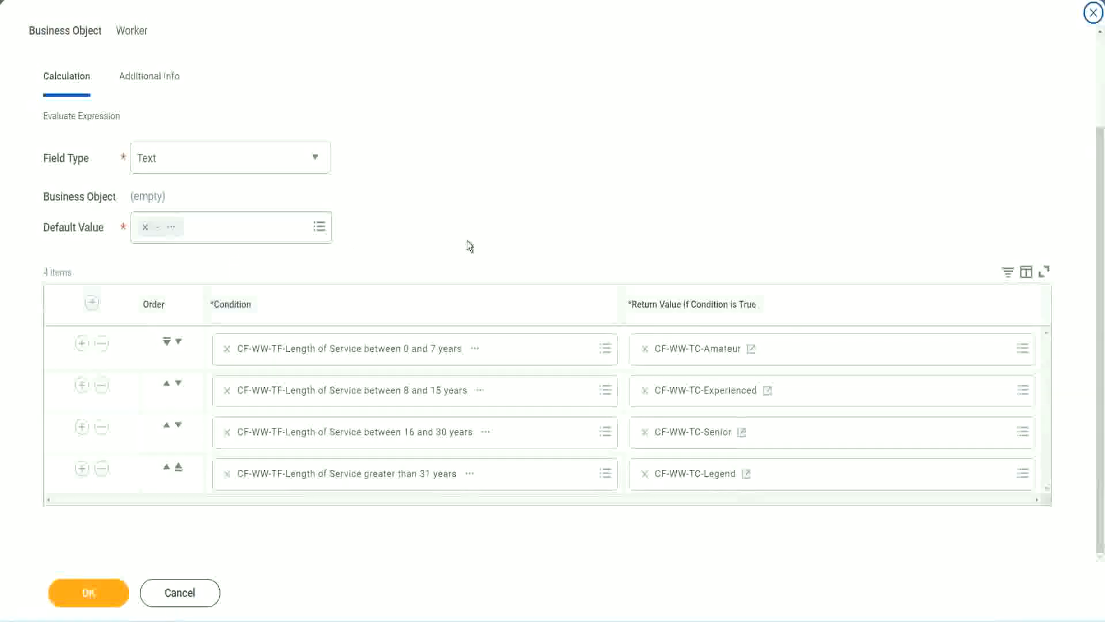
# Step: Review the field type, conditions and return values, and save the Evaluate Expression calculated field
pyautogui.scroll(1, 467, 231)
pyautogui.scroll(1, 468, 231)
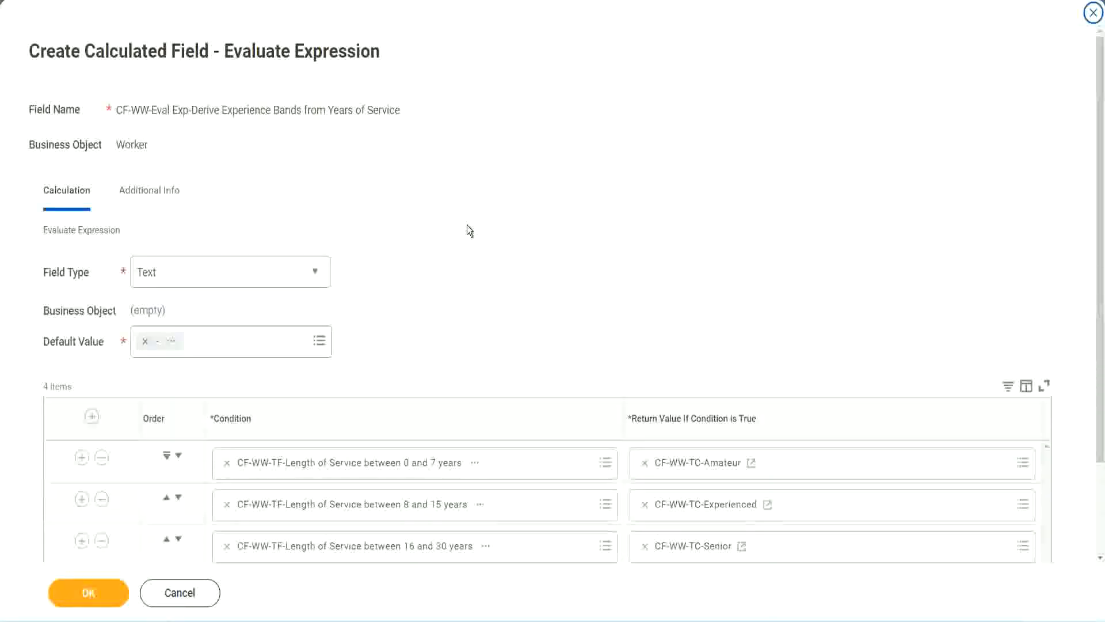
pyautogui.scroll(-2, 468, 230)
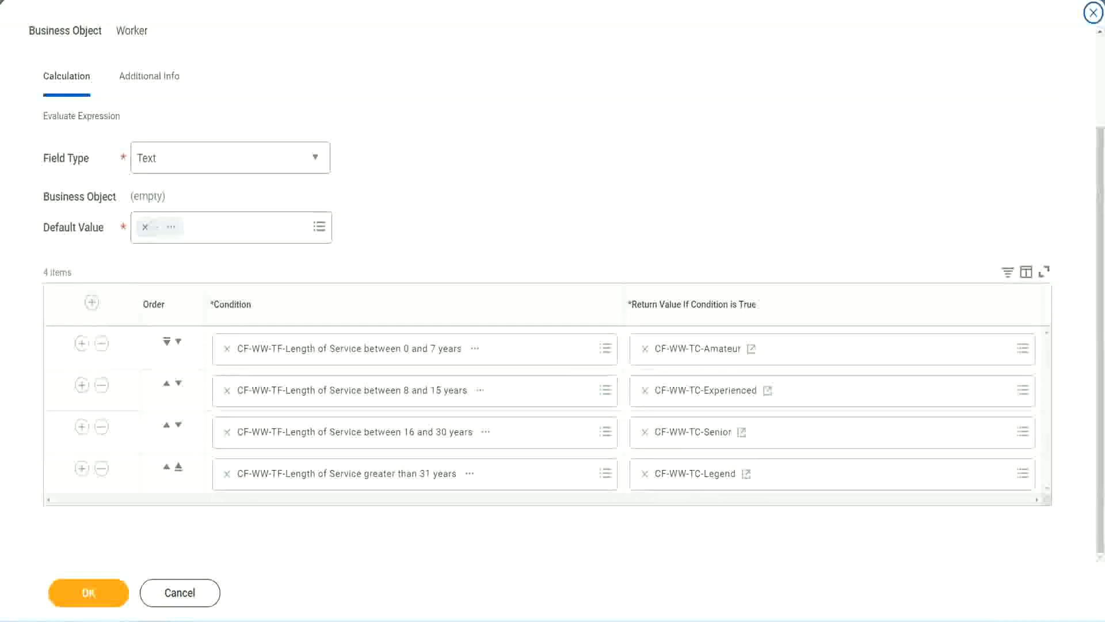
pyautogui.moveTo(709, 161); pyautogui.dragTo(716, 278)
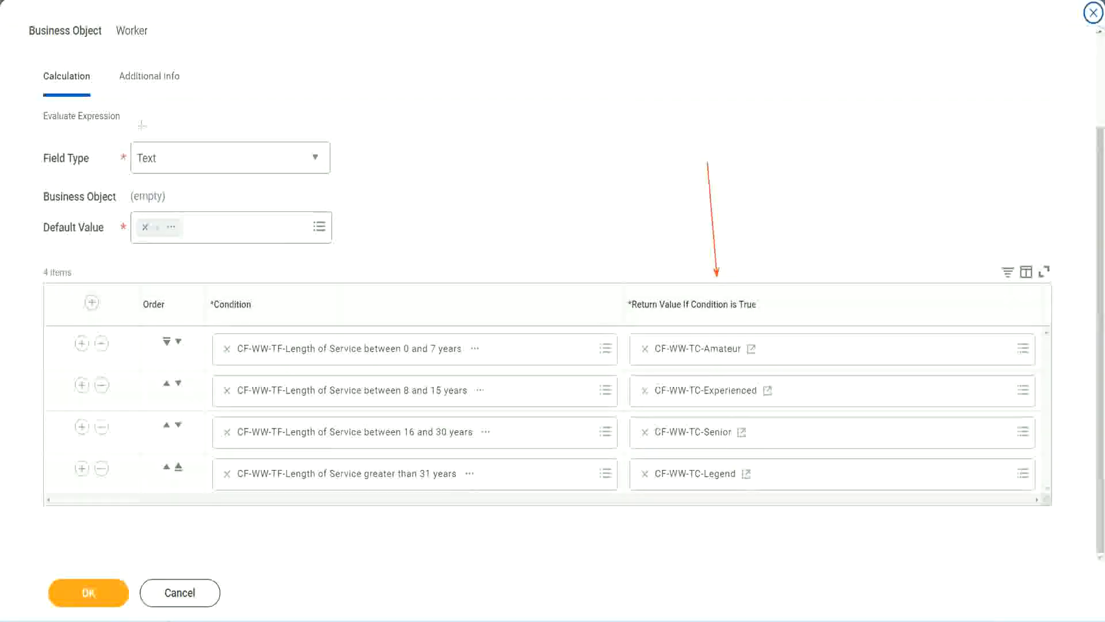
pyautogui.moveTo(137, 99); pyautogui.dragTo(142, 138)
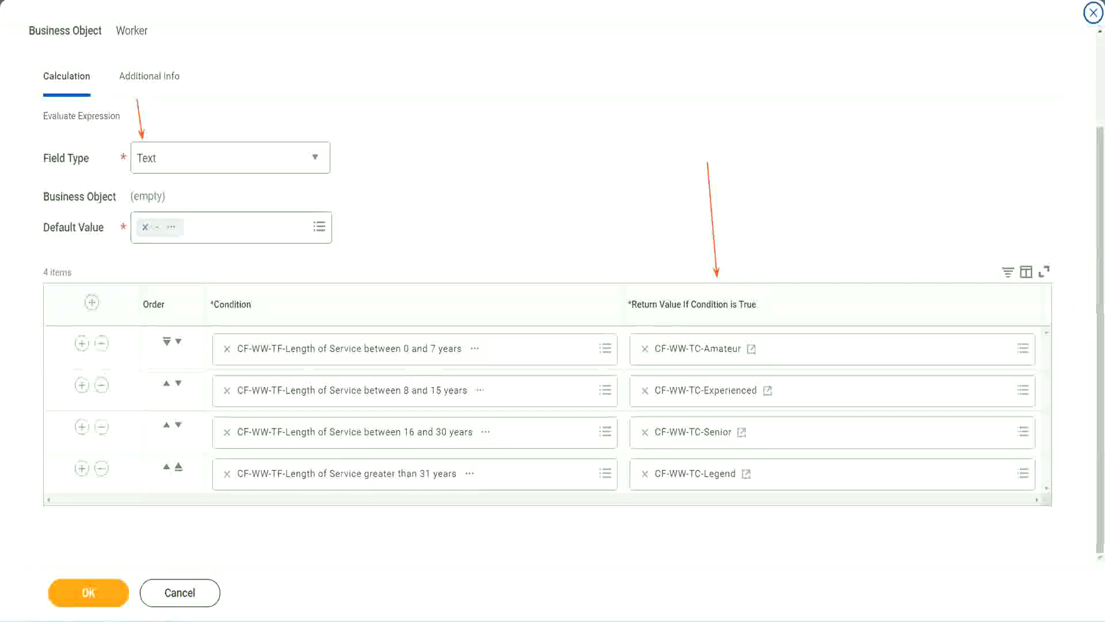
pyautogui.click(96, 591)
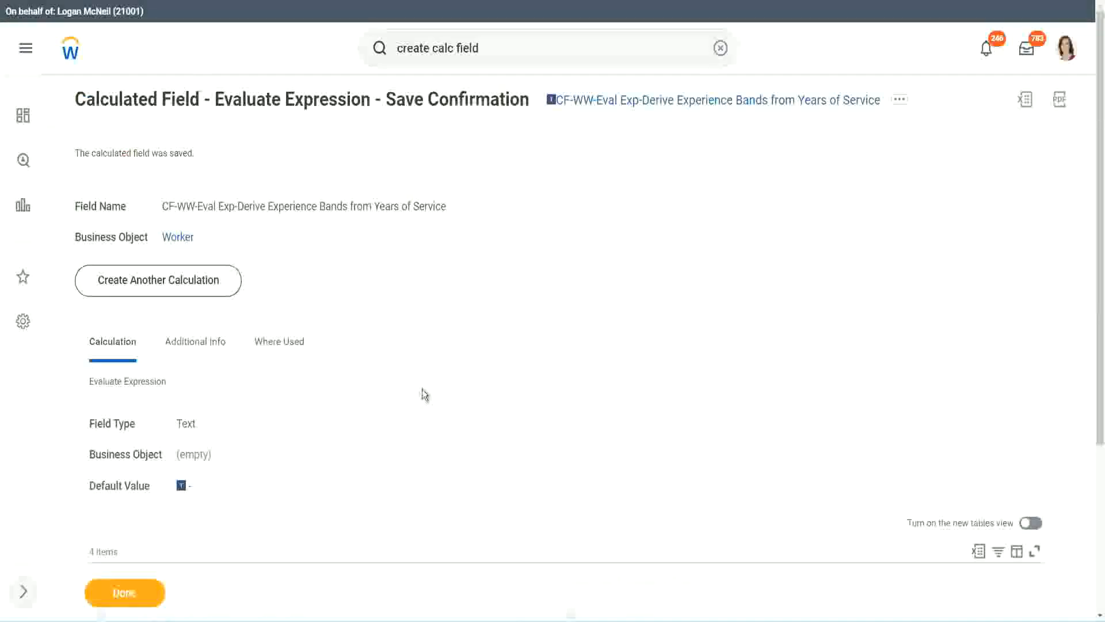
# Step: Copy the saved Evaluate Expression field's name and close its save confirmation
pyautogui.scroll(-4, 422, 389)
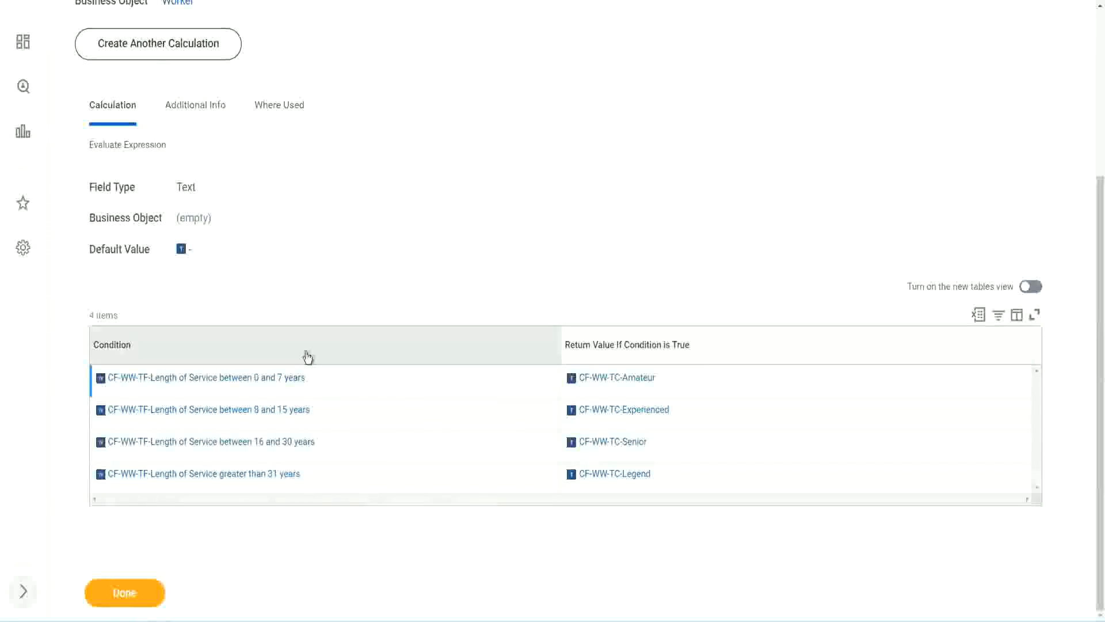
pyautogui.scroll(4, 305, 356)
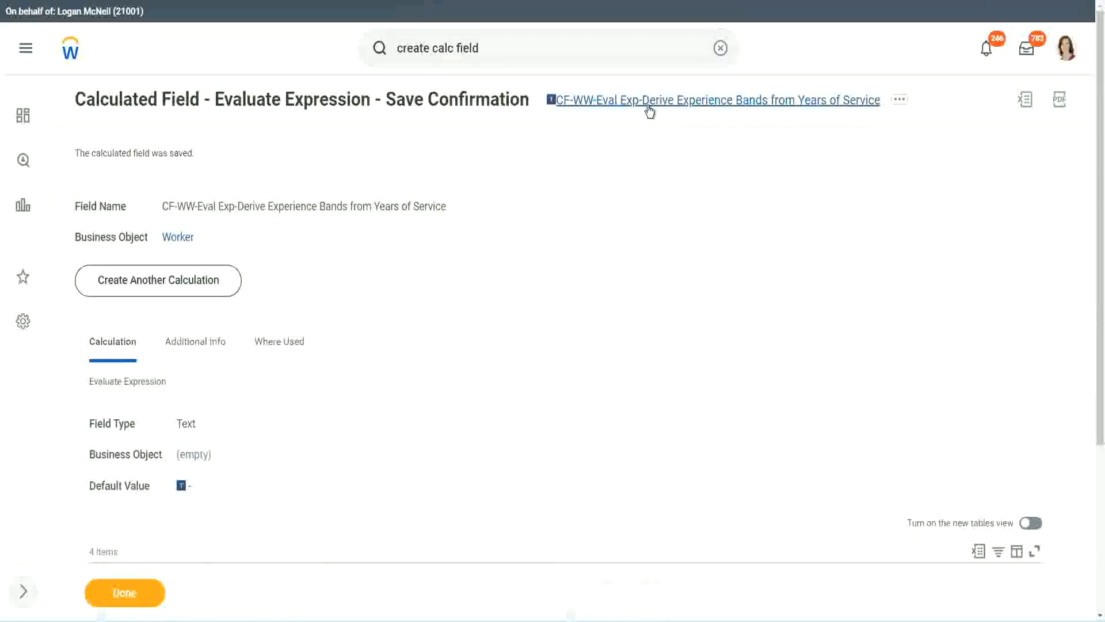
pyautogui.click(673, 170)
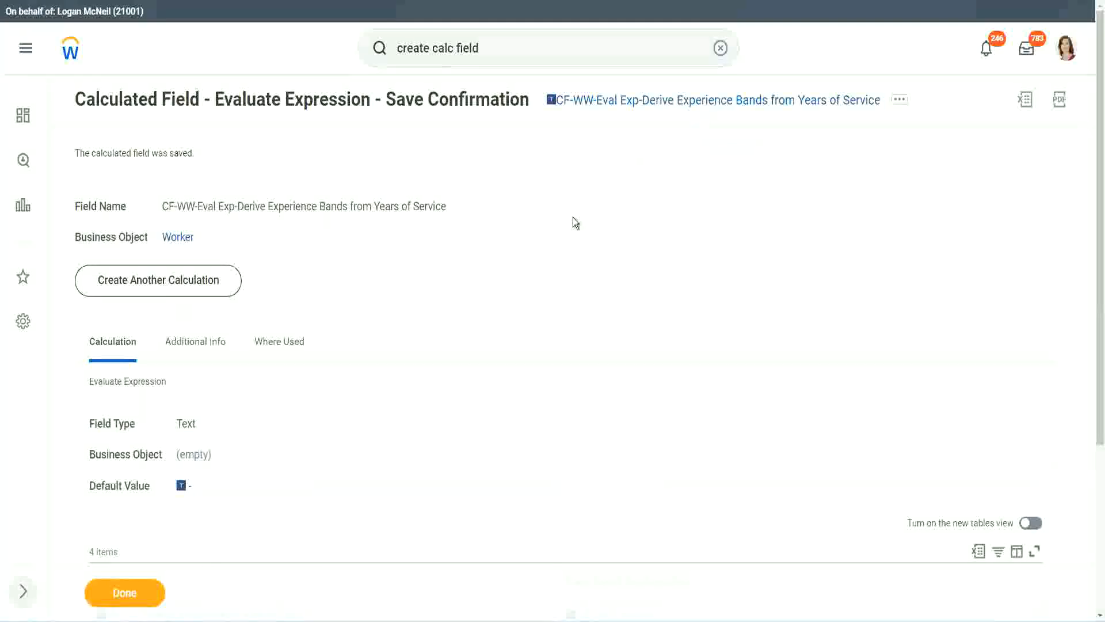
pyautogui.click(122, 595)
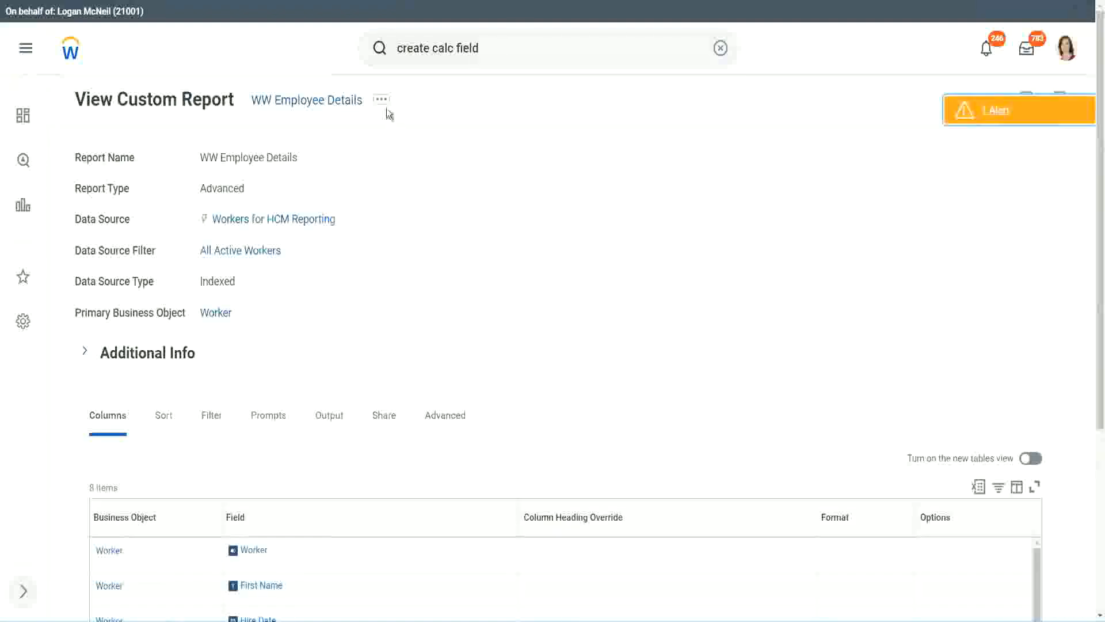
# Step: Open the WW Employee Details custom report for editing
pyautogui.click(382, 102)
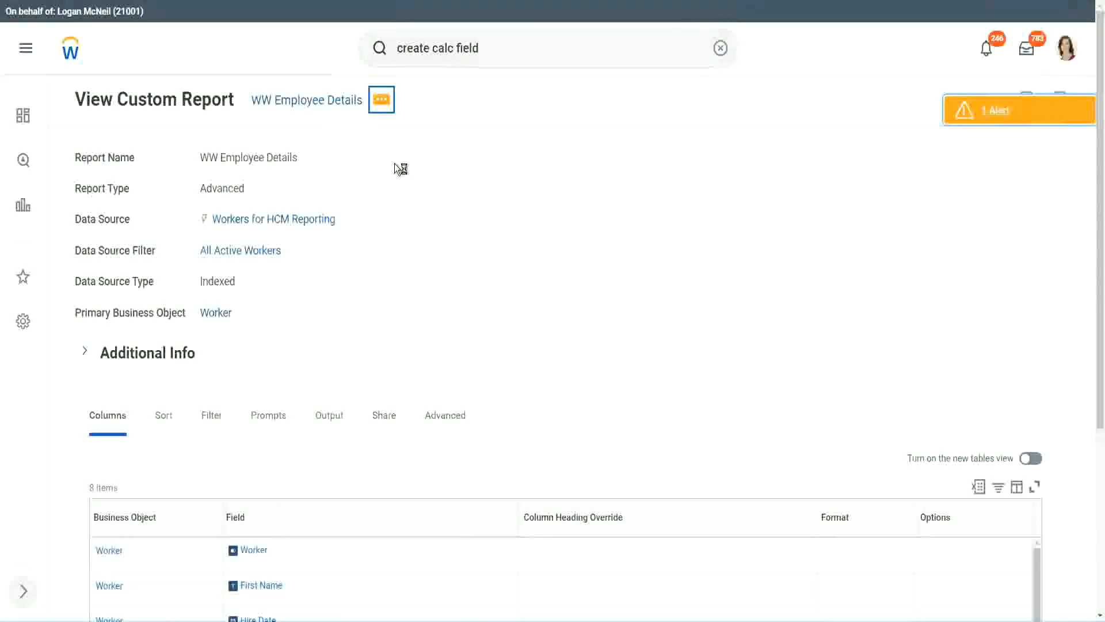
pyautogui.moveTo(451, 165)
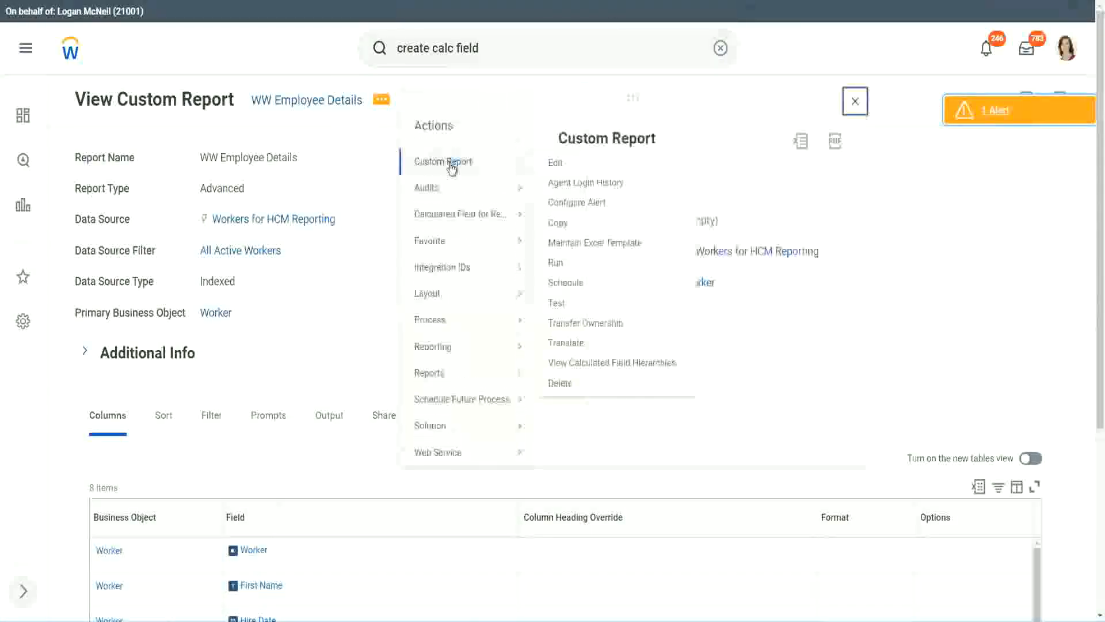
pyautogui.click(557, 163)
# Step: Remove the Years of Service substring column and add a Worker column using CF-WW-Eval Exp-Derive Experience Bands from Years of Service
pyautogui.scroll(-4, 403, 249)
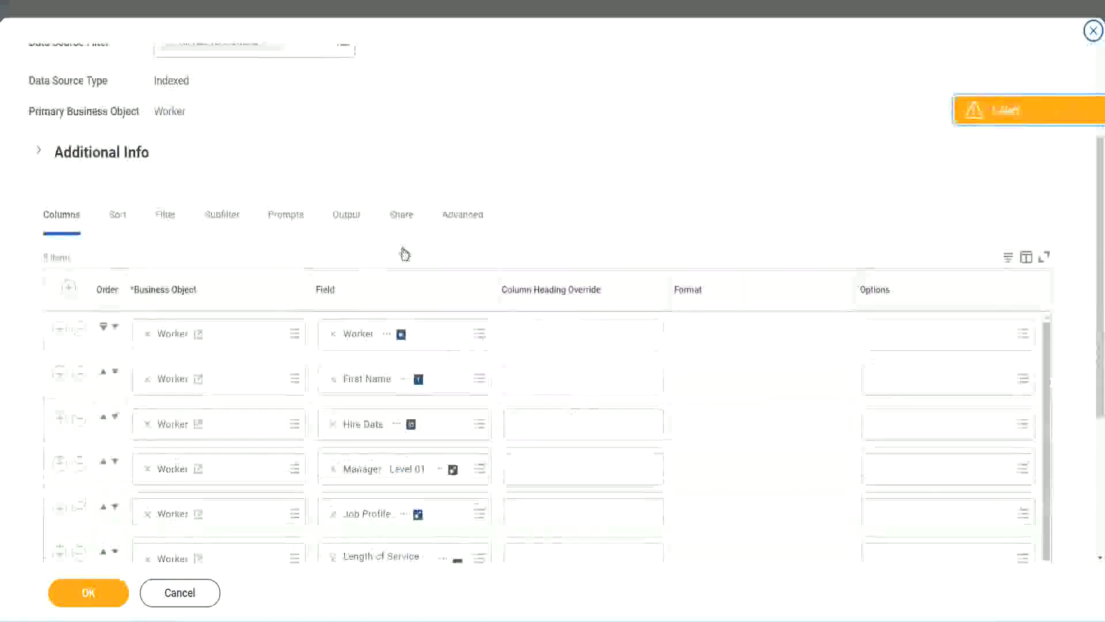
pyautogui.scroll(-2, 404, 254)
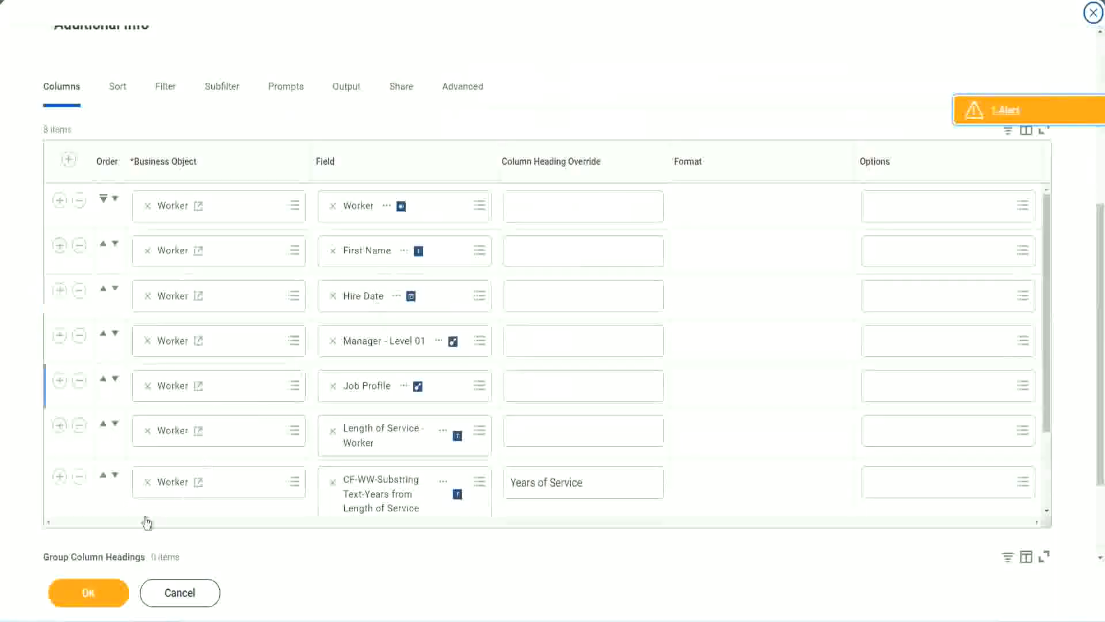
pyautogui.click(60, 478)
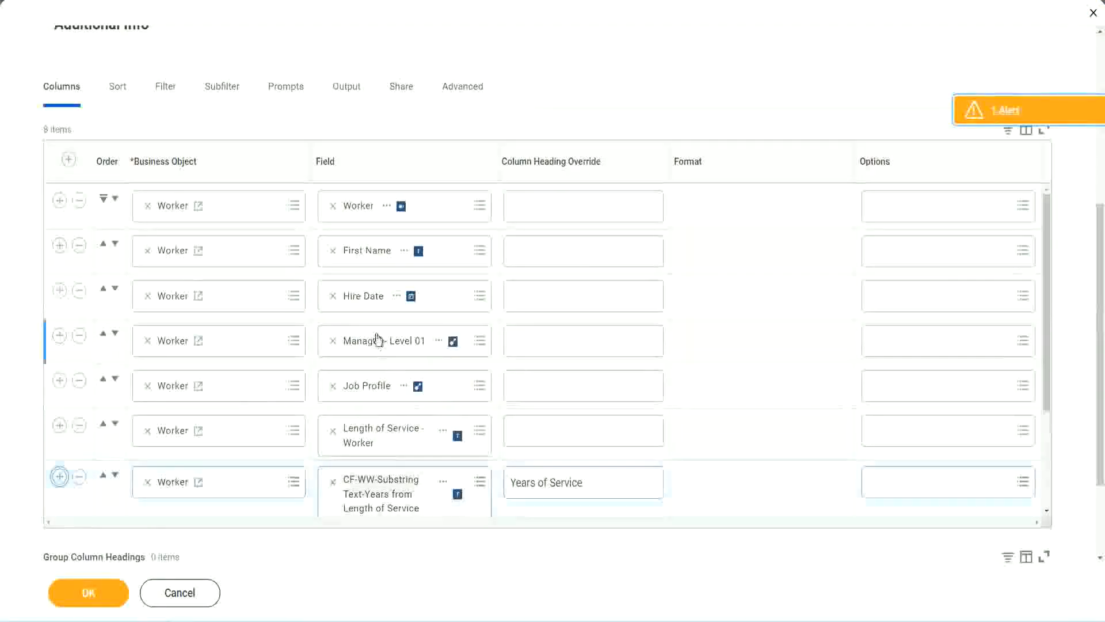
pyautogui.scroll(-2, 578, 372)
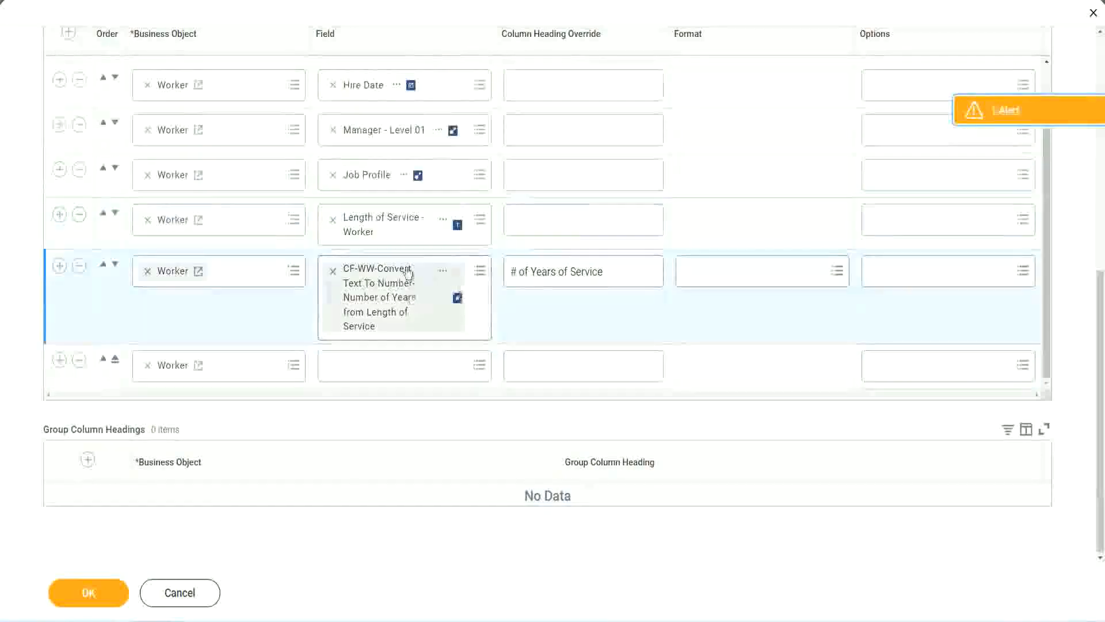
pyautogui.click(361, 365)
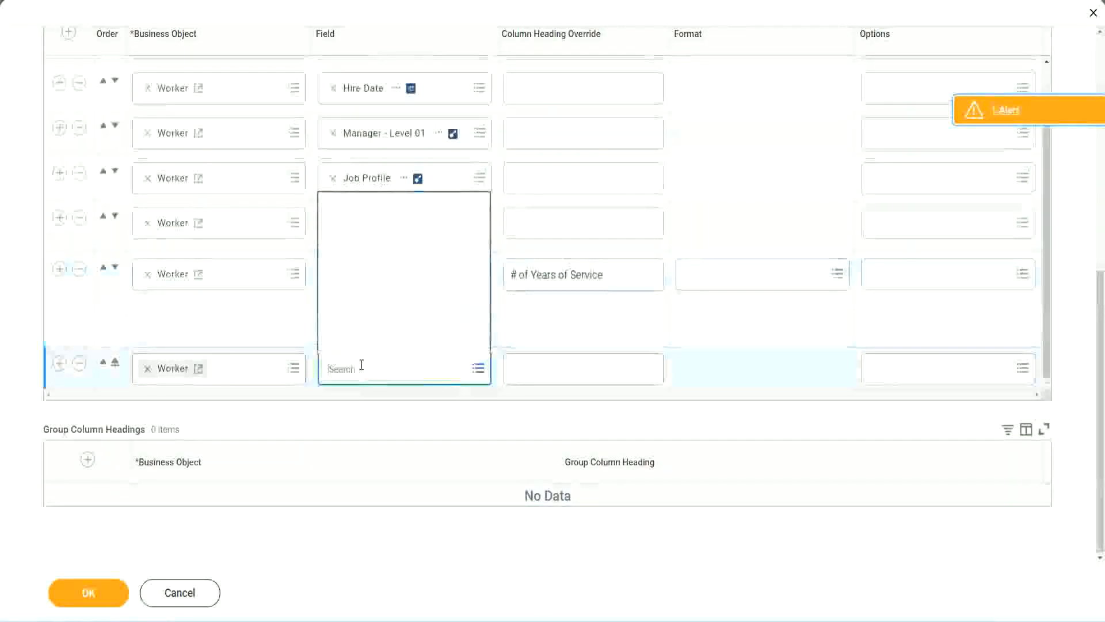
pyautogui.hotkey('ctrl', 'v')
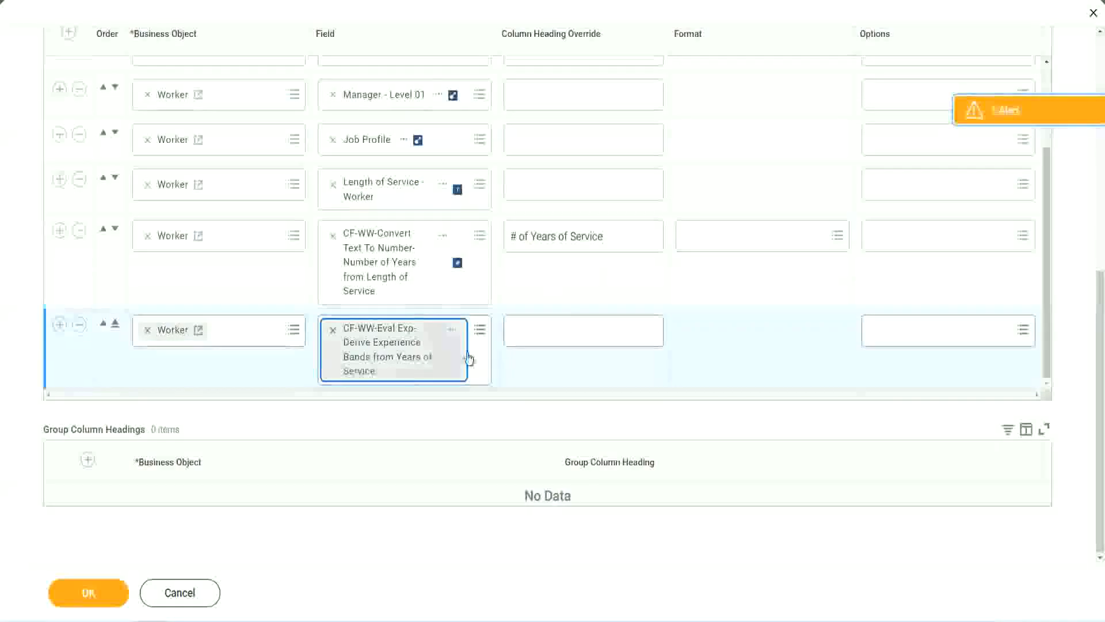
# Step: Set the new column's heading override to Experience Bands and save the report definition
pyautogui.click(563, 331)
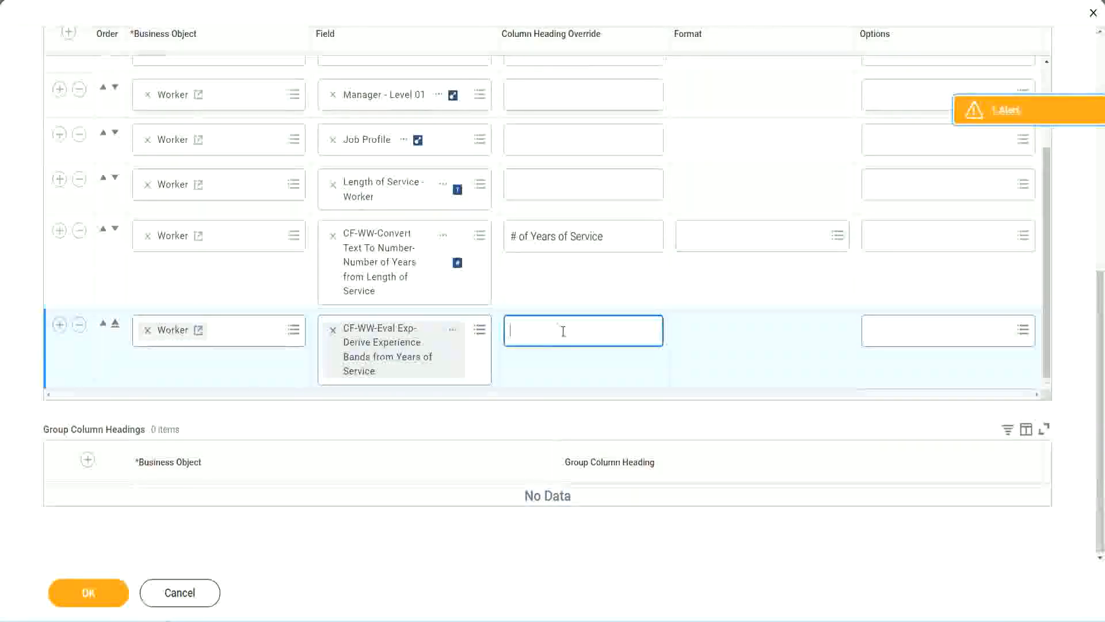
pyautogui.write('E')
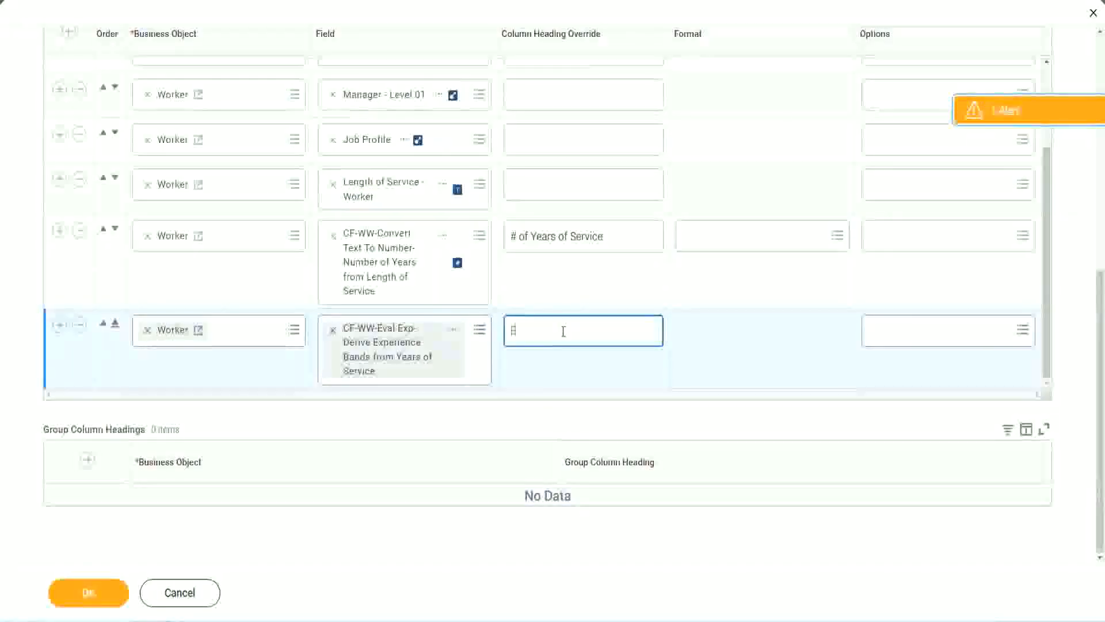
pyautogui.write('xperience Bands')
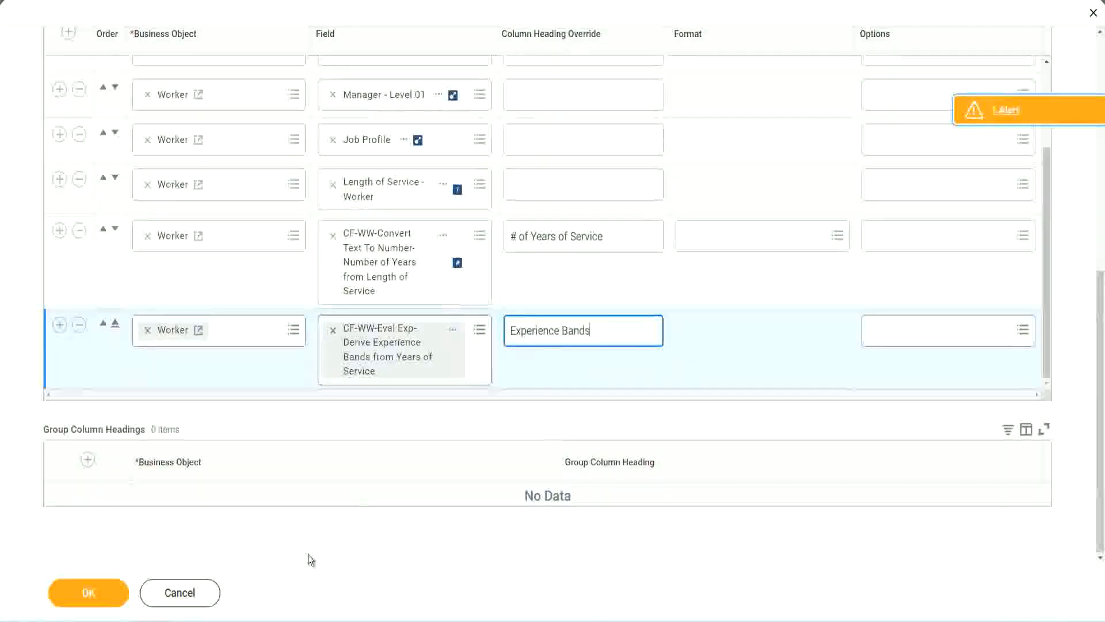
pyautogui.click(100, 593)
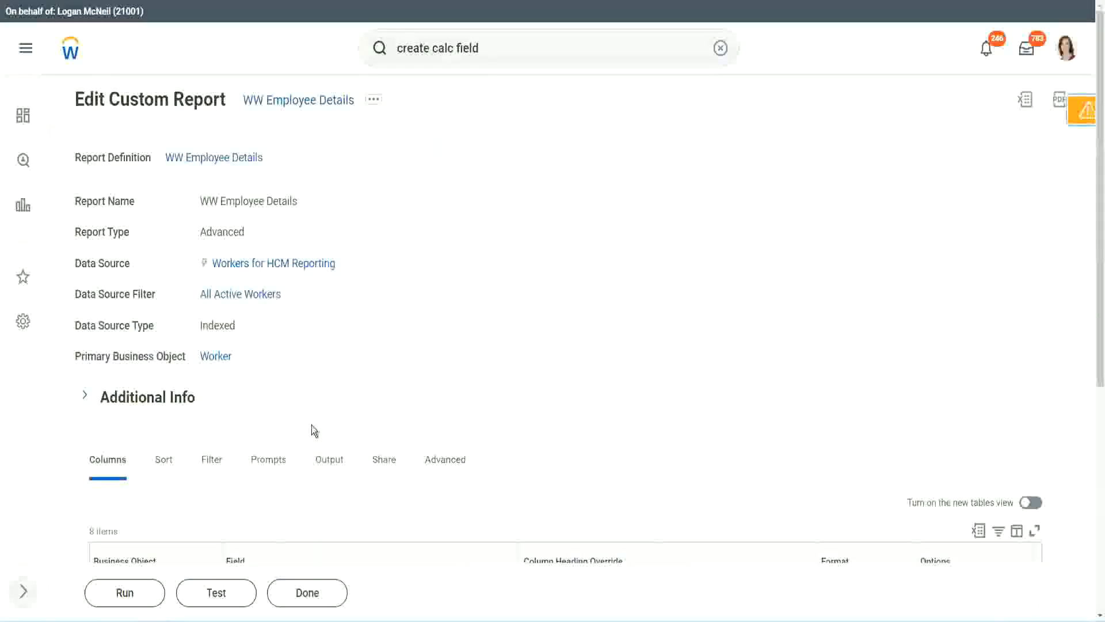
# Step: Run the WW Employee Details report with the worker type, employee type and contingent worker type prompts left blank
pyautogui.scroll(-5, 344, 389)
pyautogui.click(128, 593)
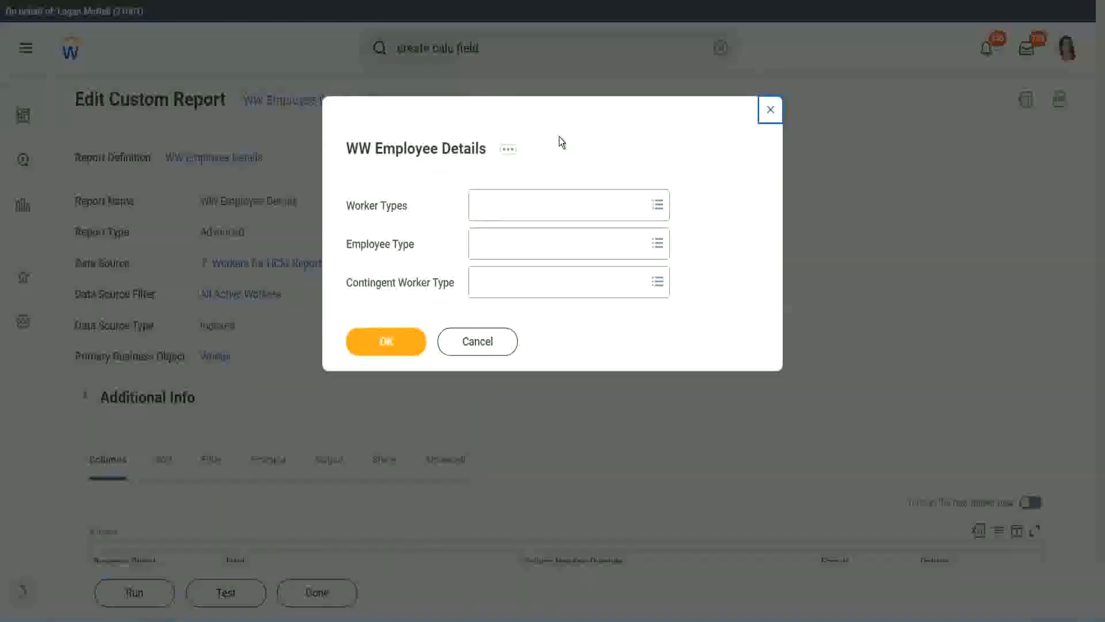
pyautogui.click(386, 341)
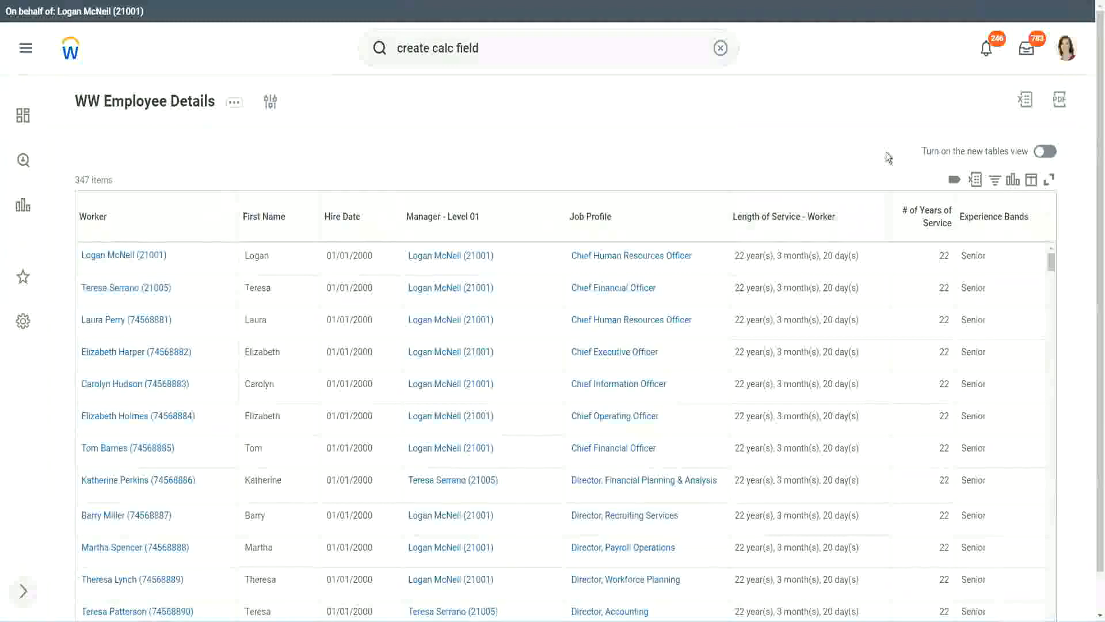
# Step: Check the first worker's years of service and experience band against the 16 - 30 years Senior definition in the Notepad++ notes
pyautogui.scroll(-1, 947, 219)
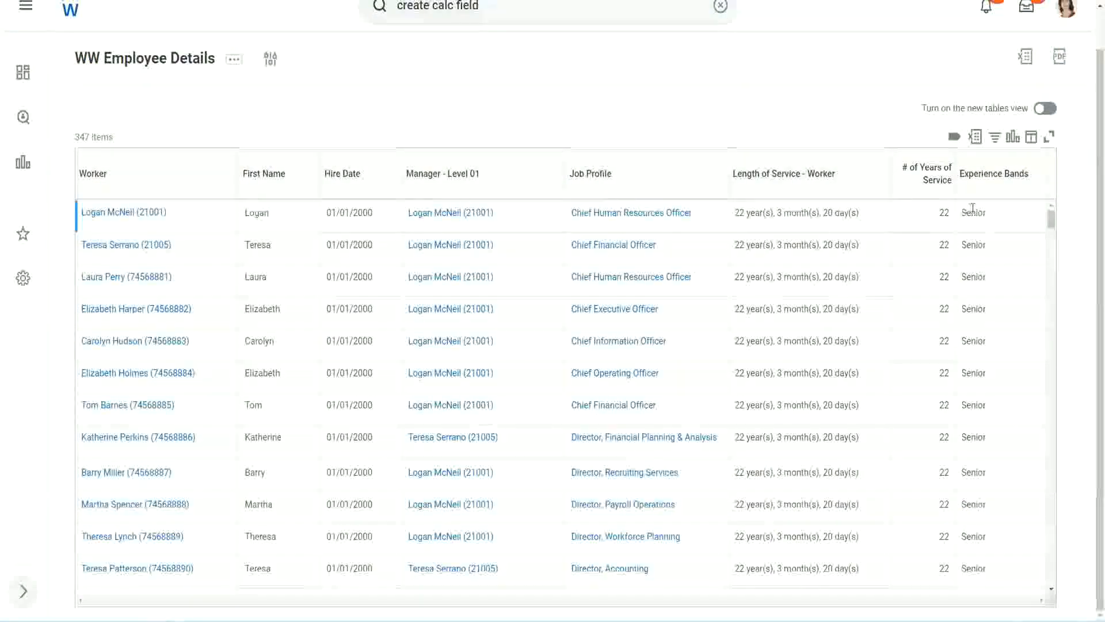
pyautogui.doubleClick(943, 213)
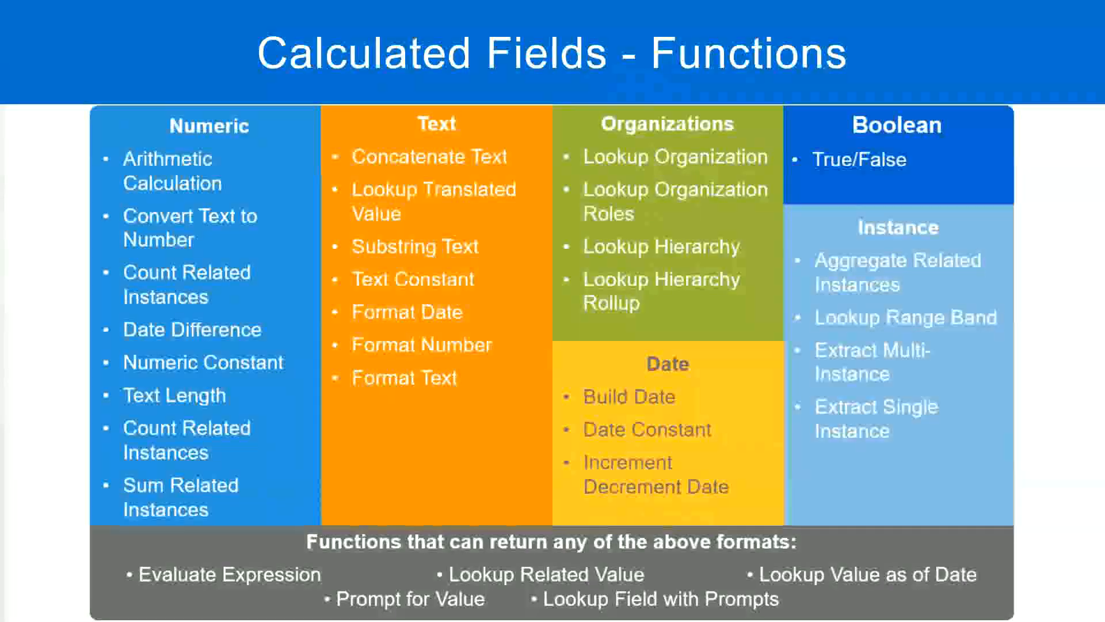
pyautogui.hotkey('alt', 'Tab')
pyautogui.click(281, 202)
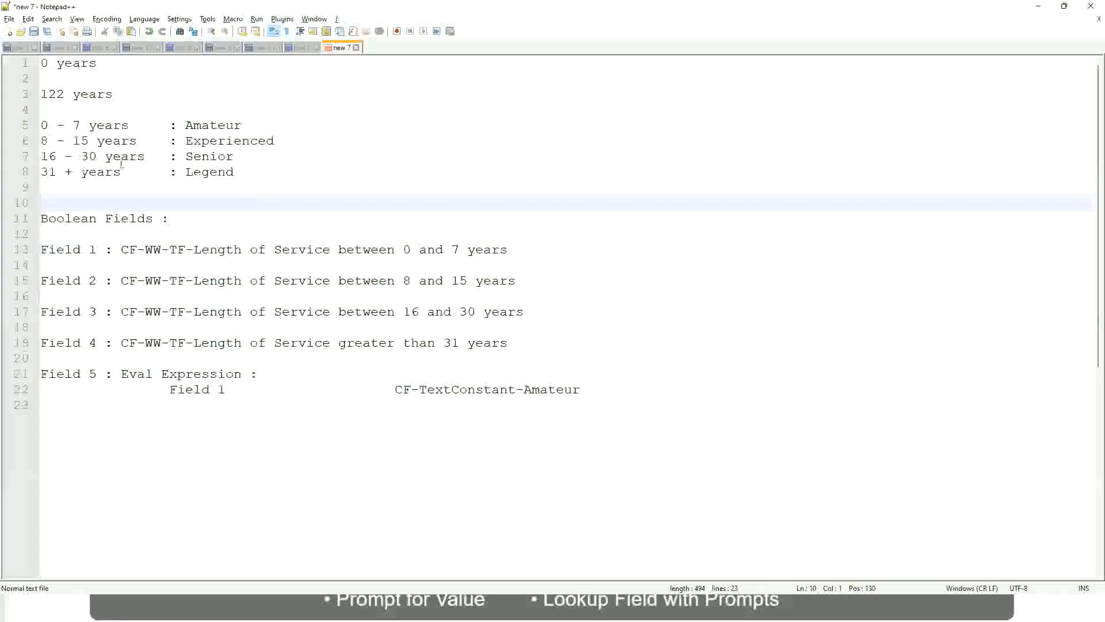
pyautogui.click(197, 155)
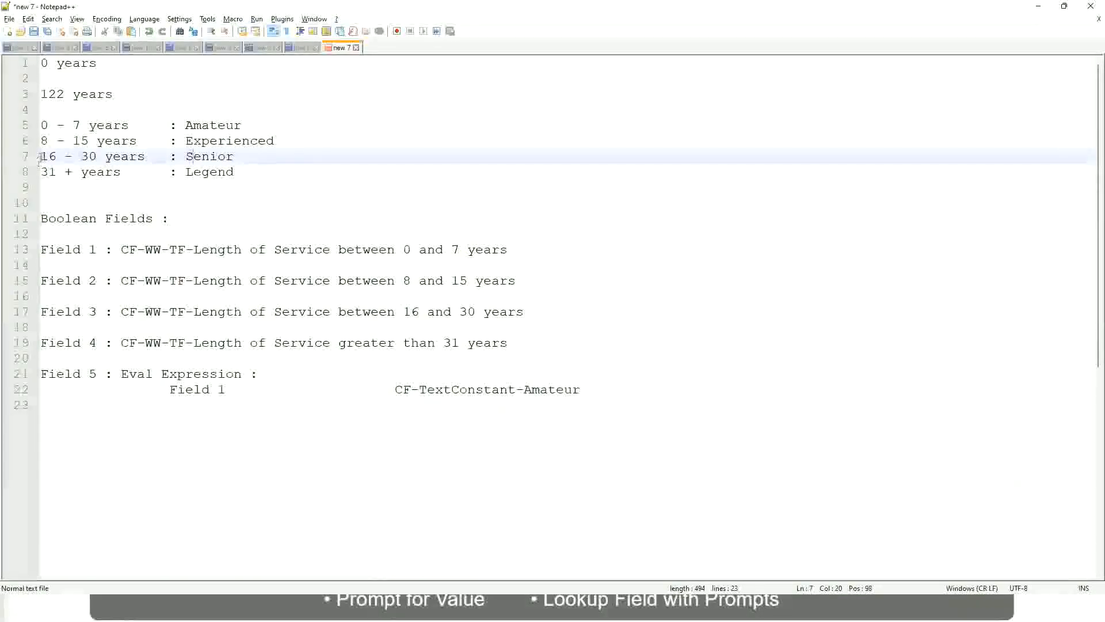
pyautogui.moveTo(39, 157); pyautogui.dragTo(107, 157)
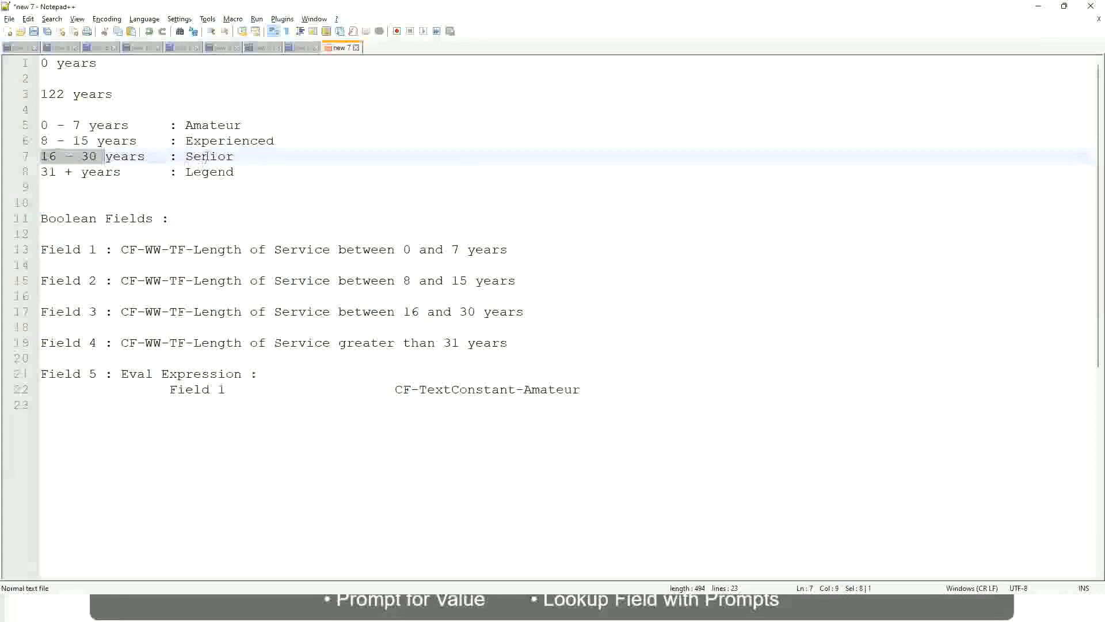
pyautogui.doubleClick(205, 157)
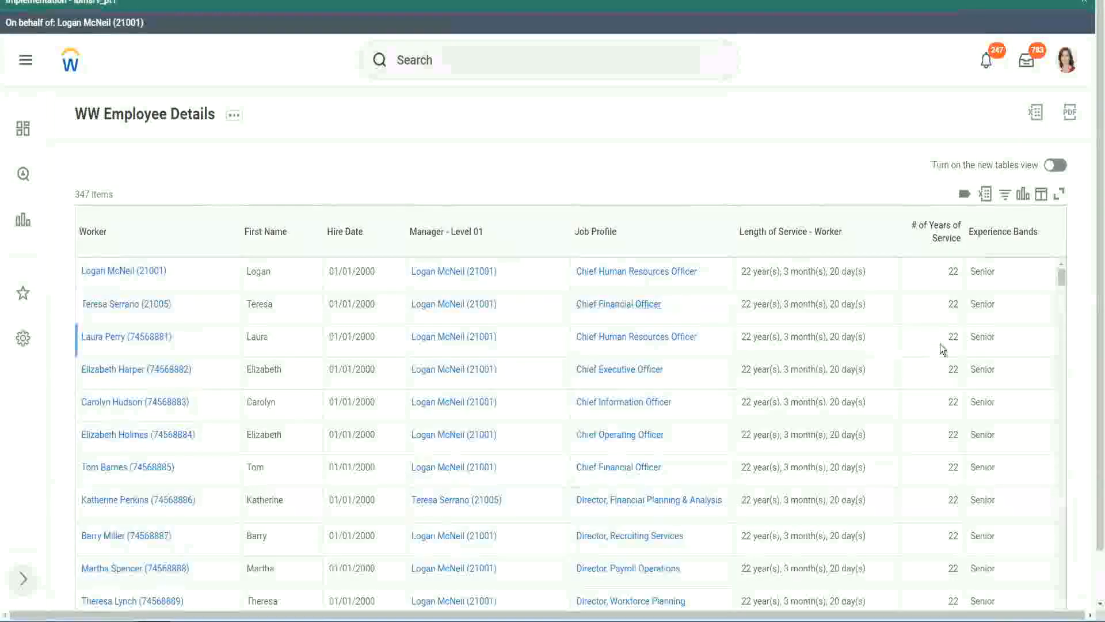
# Step: Return to the Workday report and compare the years of service with the experience bands across the worker rows
pyautogui.scroll(-3, 950, 345)
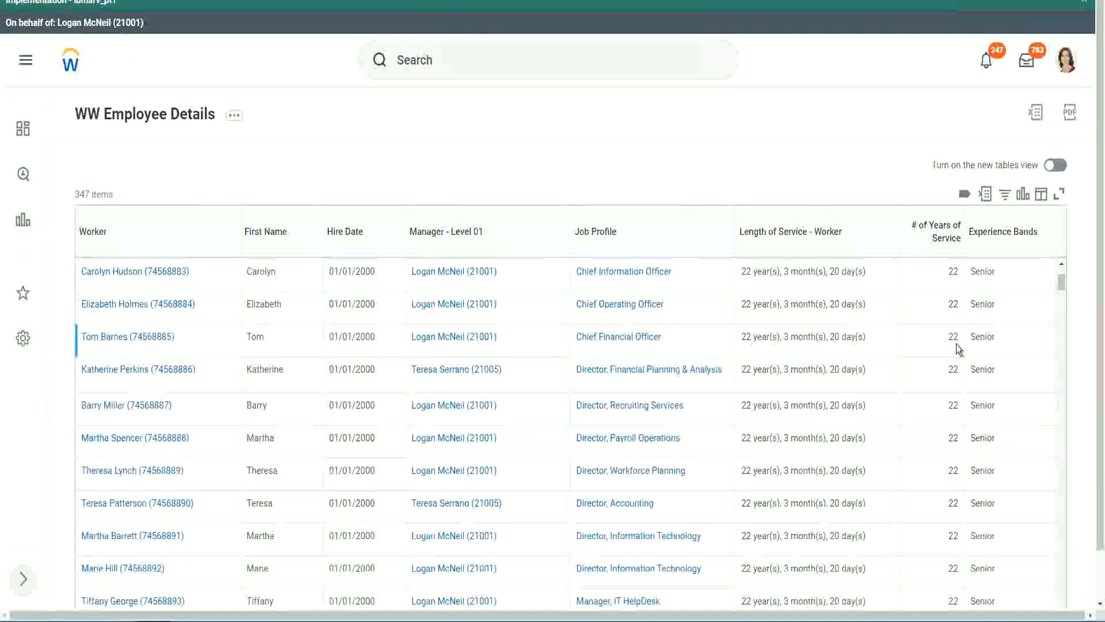
pyautogui.scroll(-5, 956, 351)
pyautogui.scroll(-5, 965, 384)
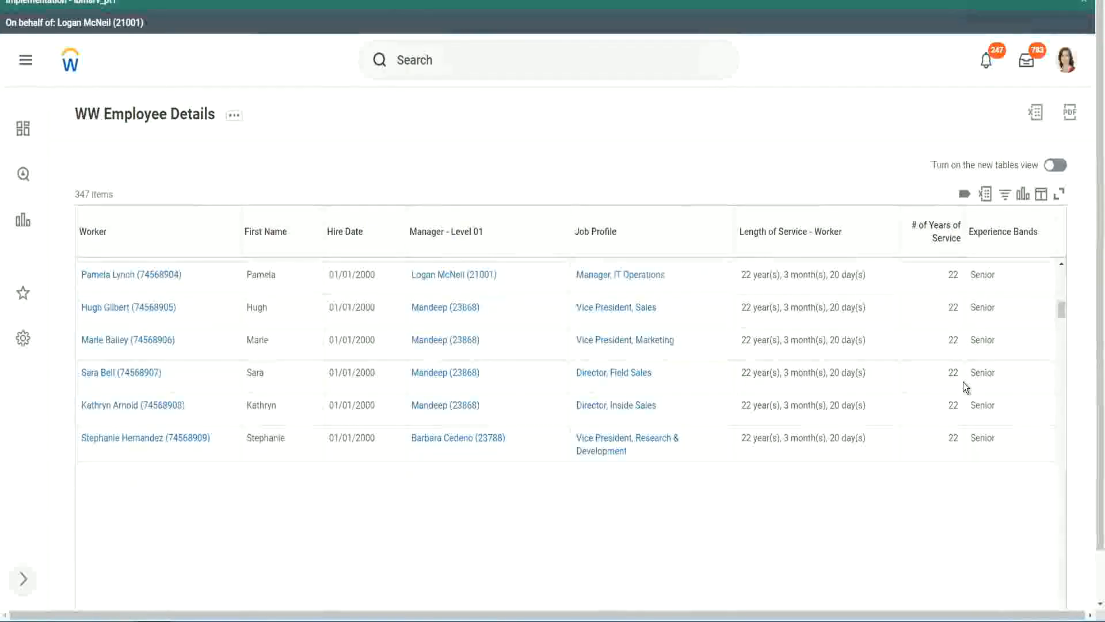
pyautogui.scroll(-2, 979, 396)
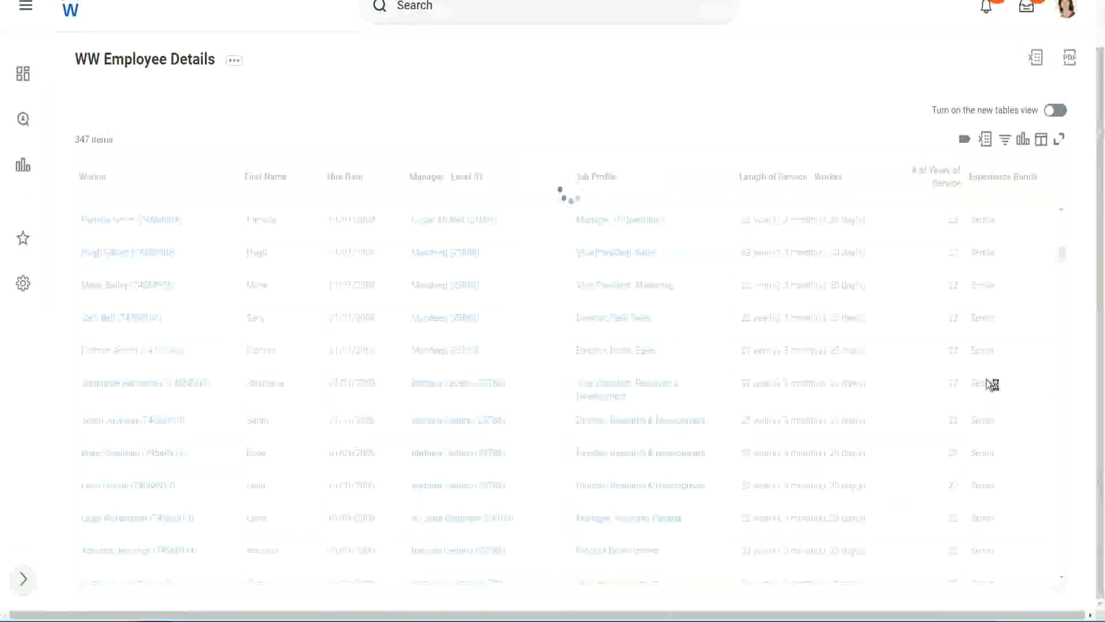
pyautogui.scroll(-4, 1024, 325)
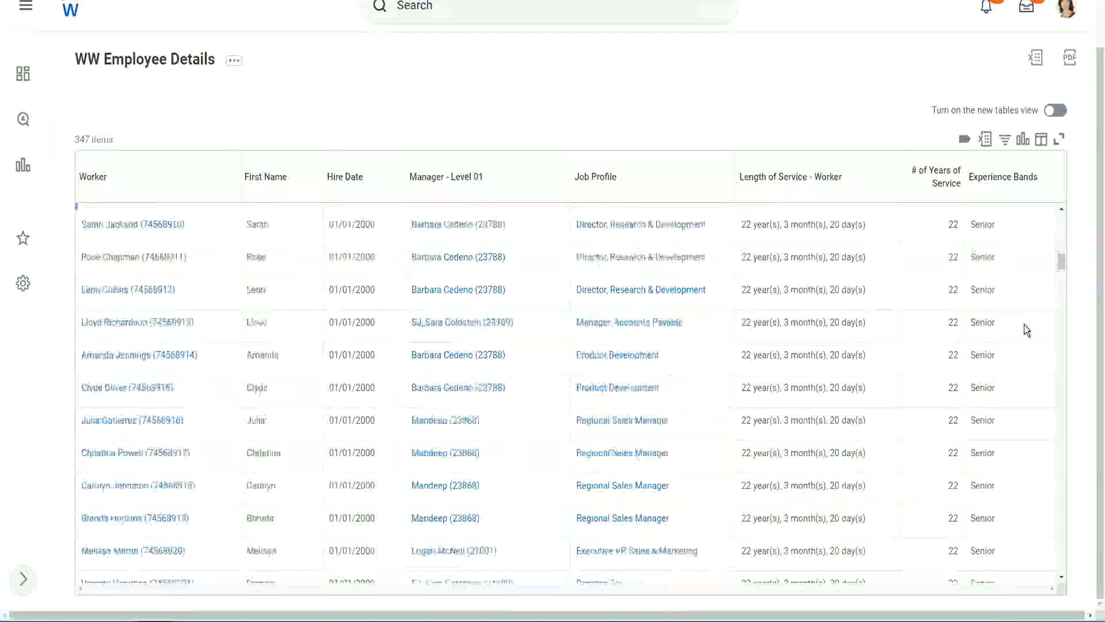
pyautogui.scroll(-3, 1024, 323)
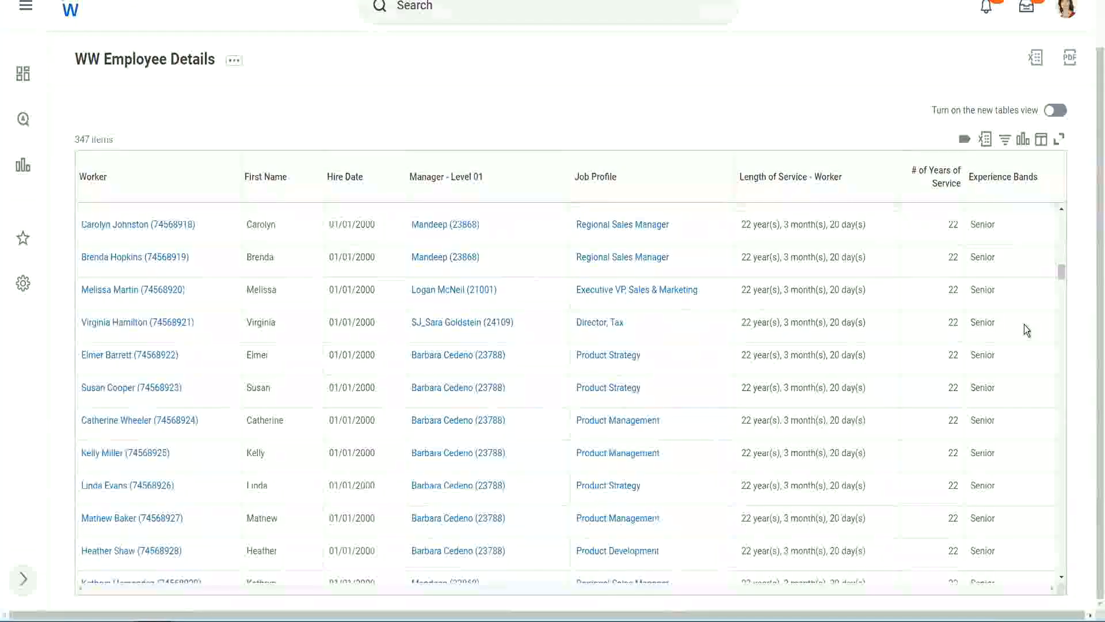
pyautogui.scroll(-5, 1024, 324)
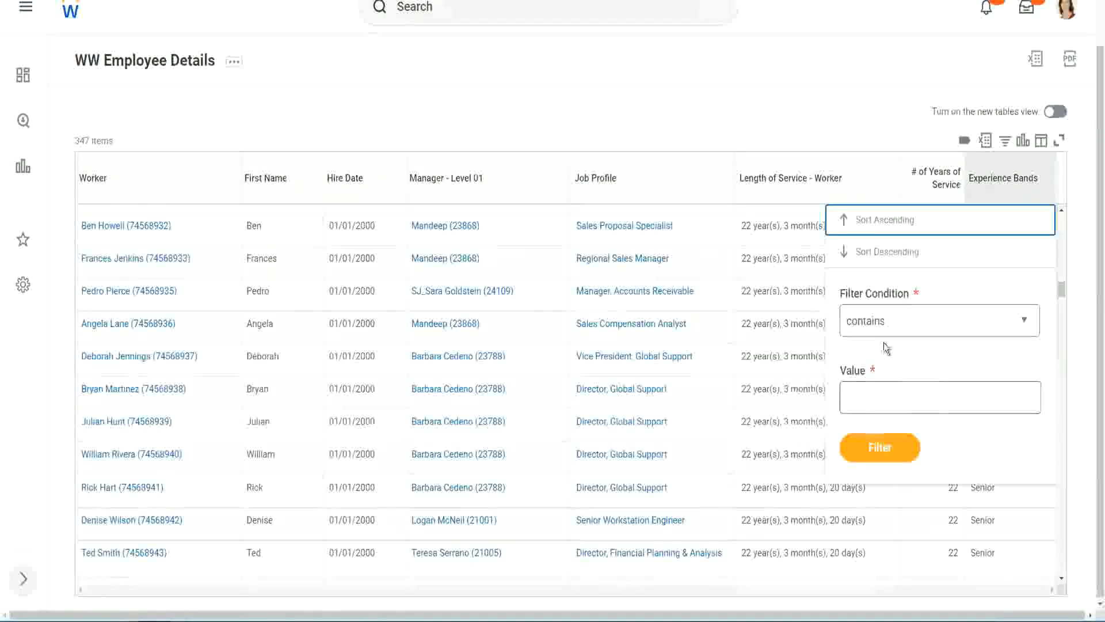
# Step: Filter the Experience Bands column for values containing Amateur
pyautogui.click(876, 387)
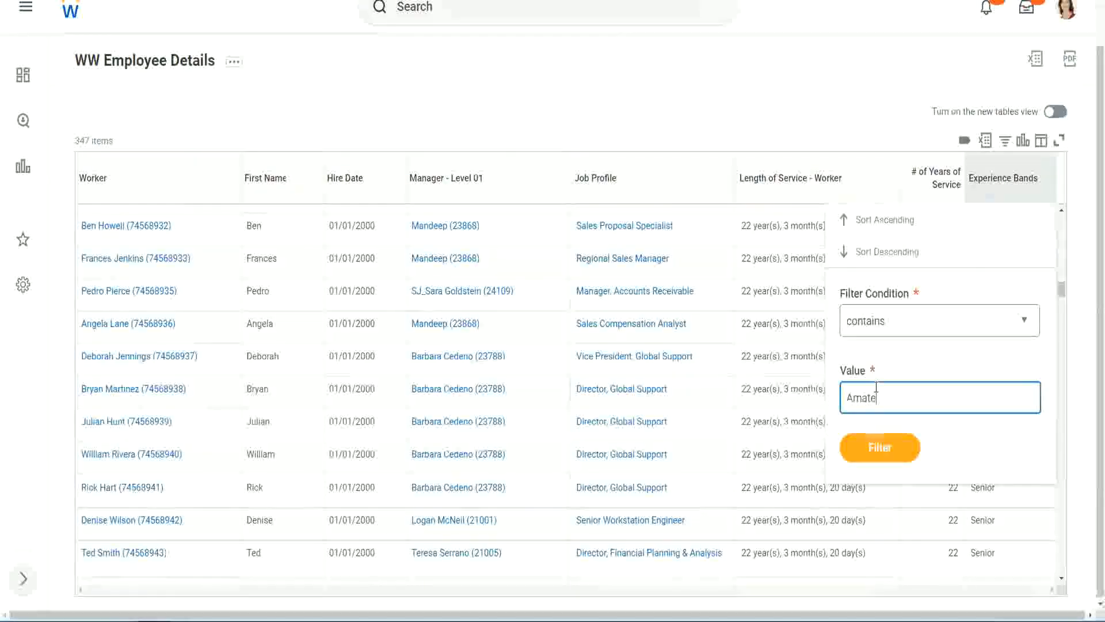
pyautogui.write('Amateur')
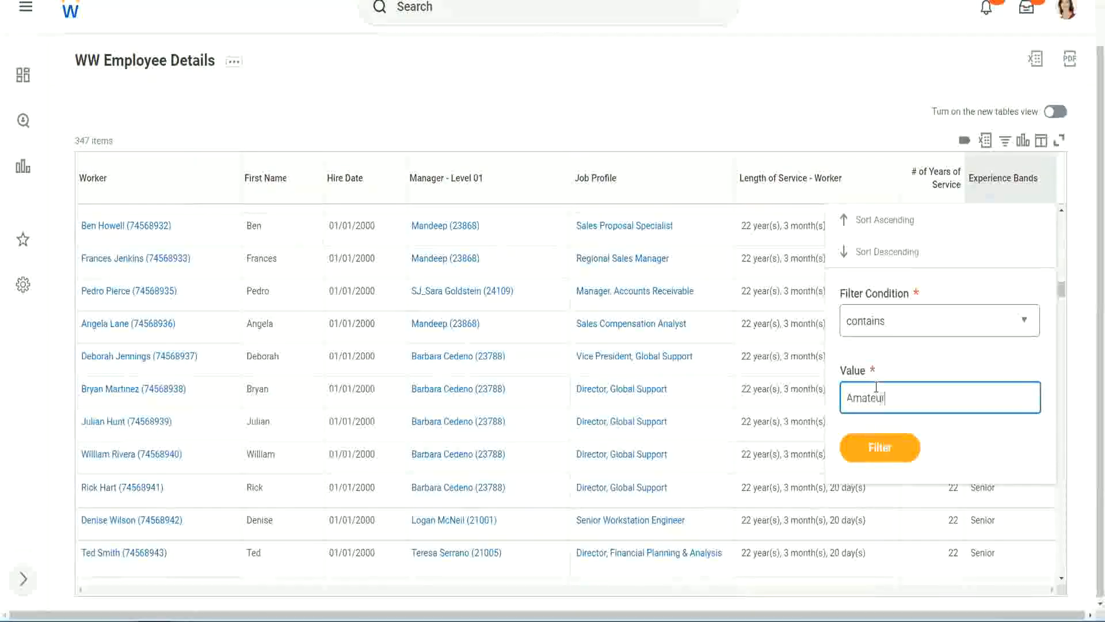
pyautogui.click(873, 455)
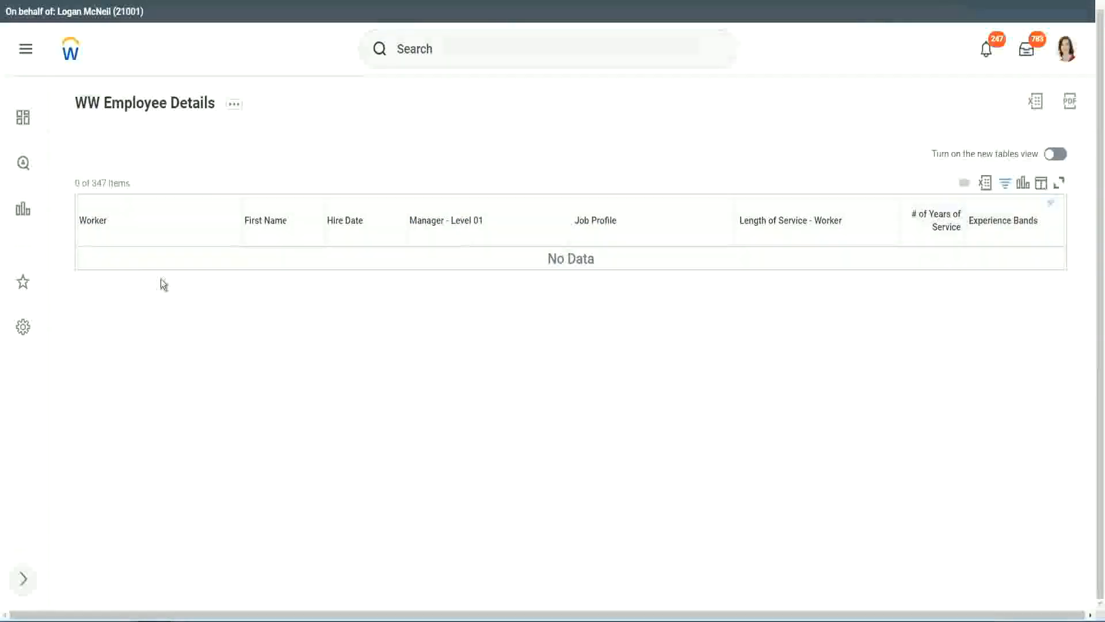
# Step: Change the Experience Bands filter value to Legend and apply it
pyautogui.click(997, 222)
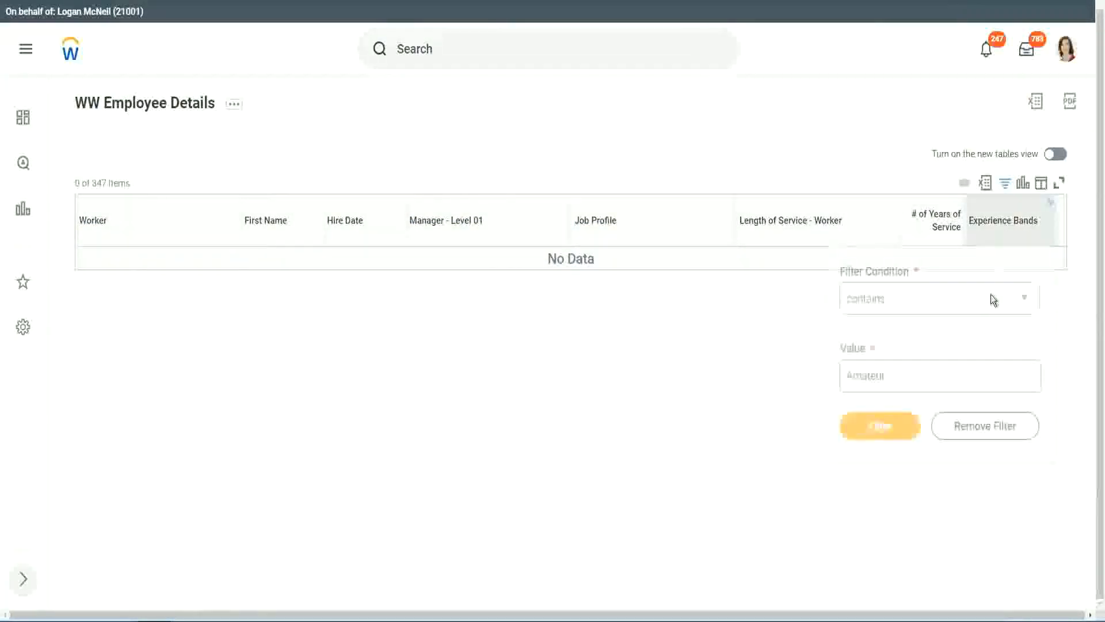
pyautogui.click(891, 373)
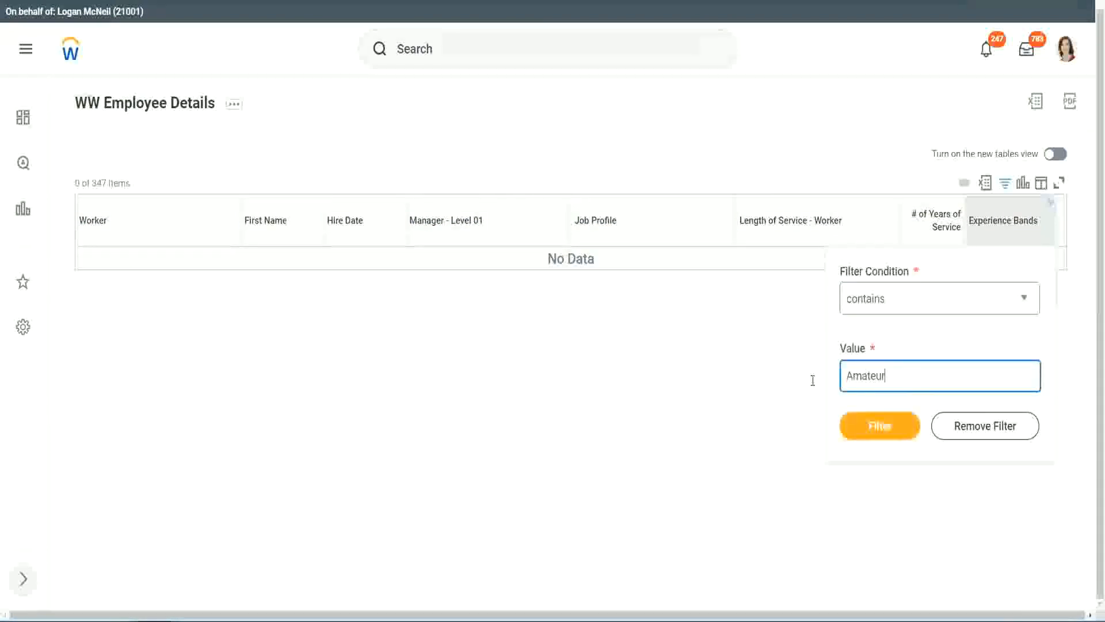
pyautogui.moveTo(887, 375); pyautogui.dragTo(790, 380)
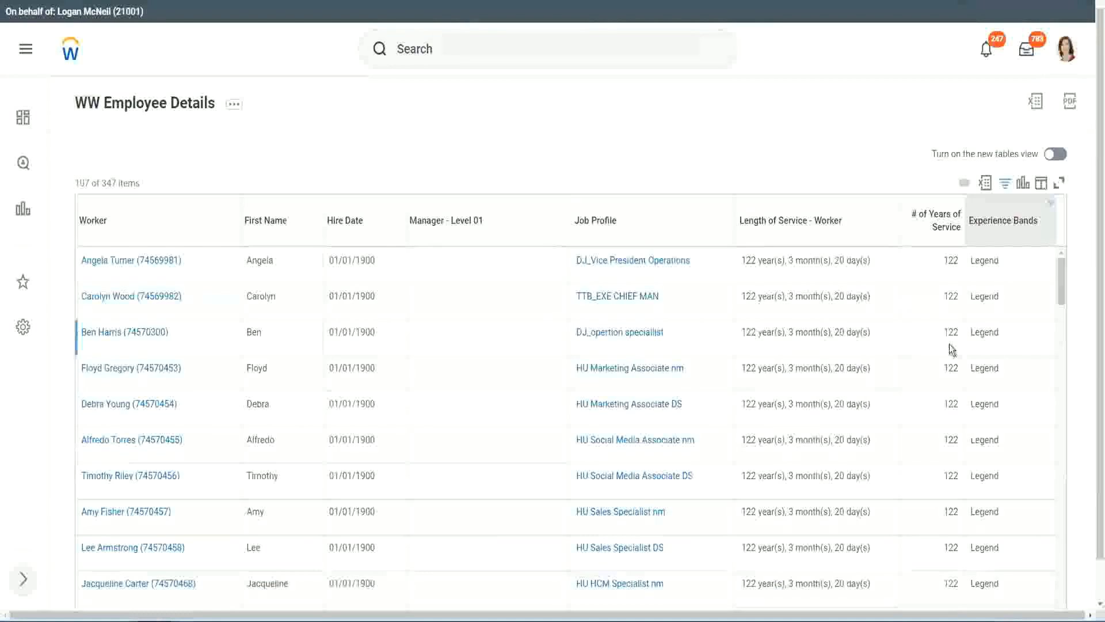
# Step: Examine the filtered Legend rows, comparing hire dates and years of service with the experience band
pyautogui.scroll(-15, 949, 344)
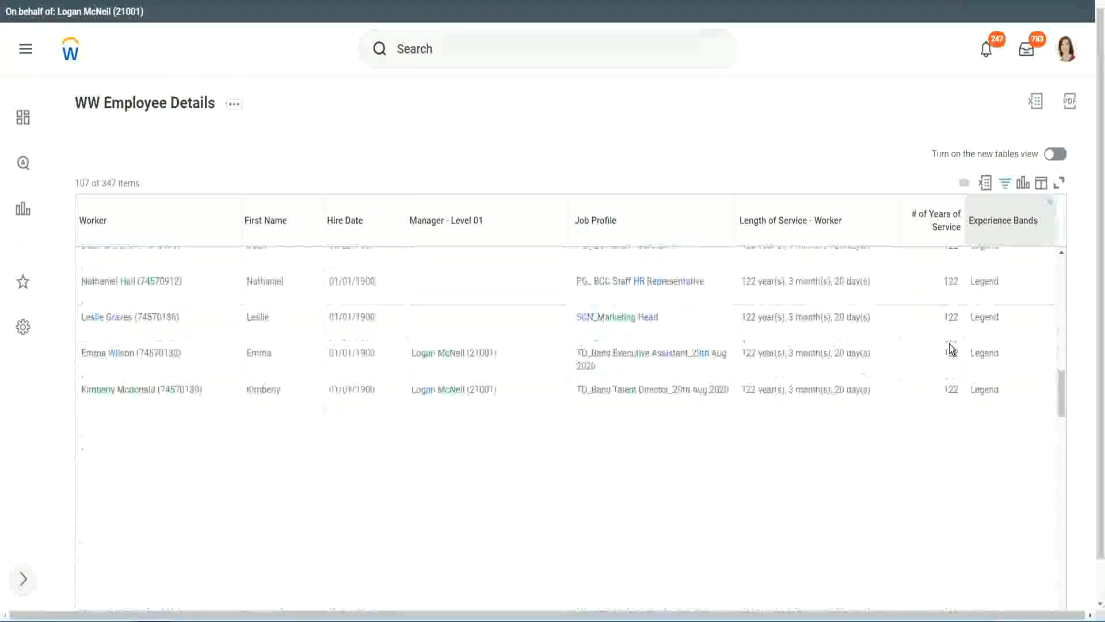
pyautogui.scroll(-2, 950, 345)
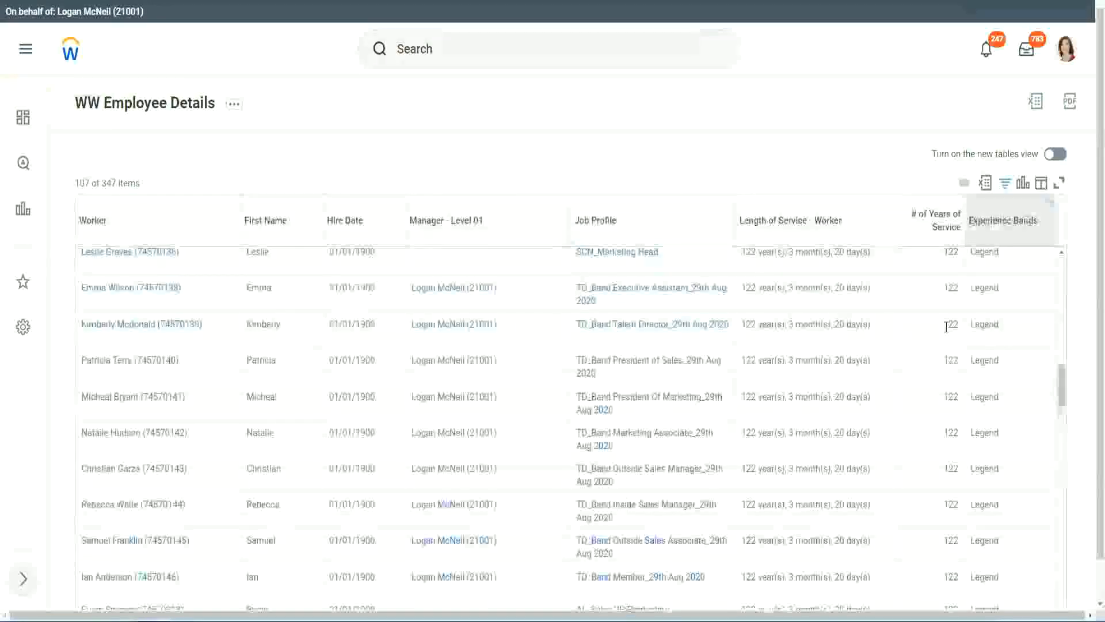
pyautogui.scroll(-20, 949, 331)
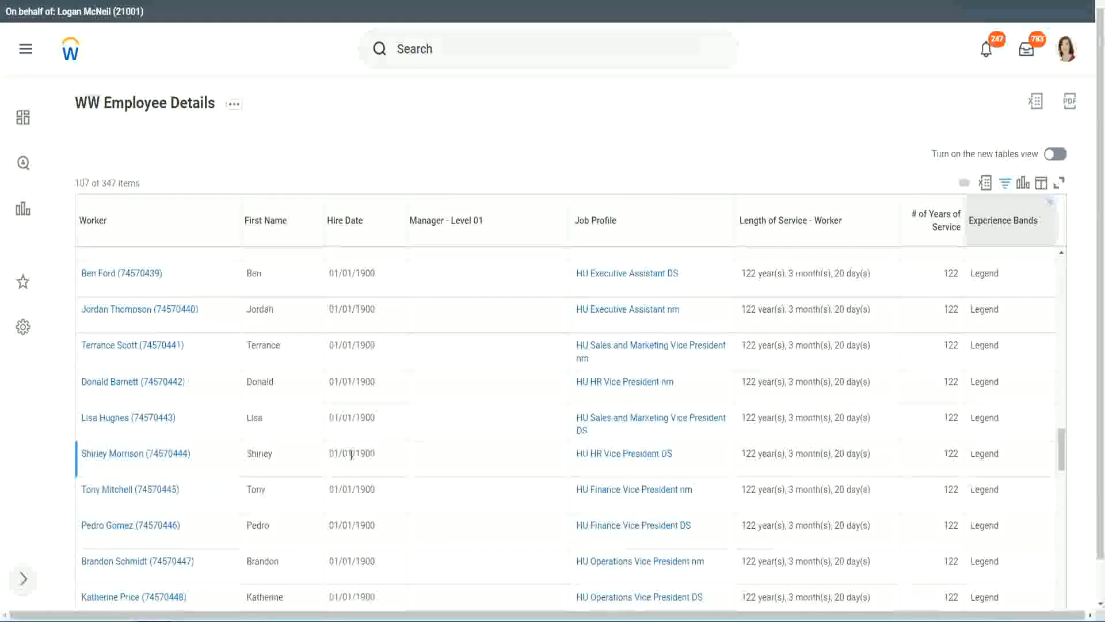
pyautogui.doubleClick(357, 450)
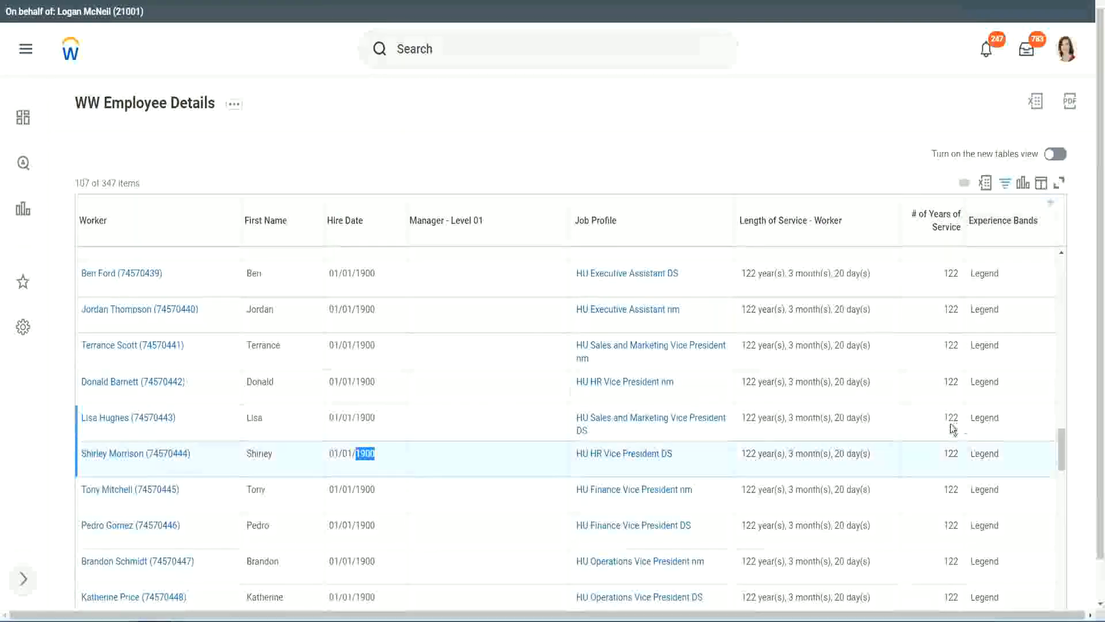
pyautogui.scroll(-1, 940, 432)
pyautogui.scroll(-3, 941, 433)
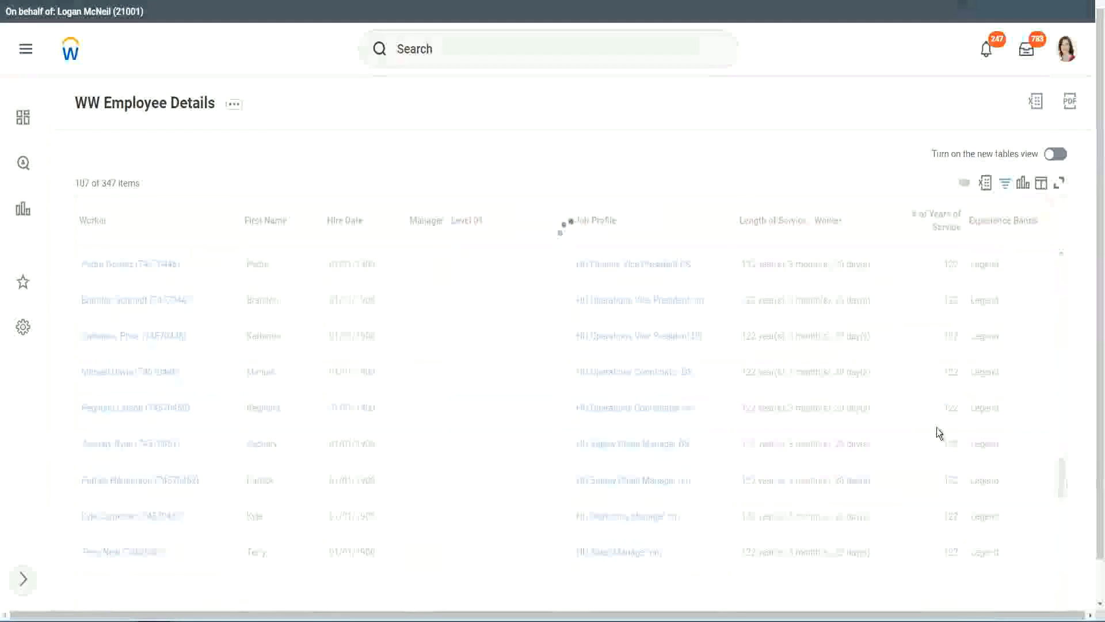
# Step: Review the remaining Legend rows through the end of the report, checking each worker's years of service against the band
pyautogui.scroll(-3, 937, 427)
pyautogui.scroll(-10, 937, 427)
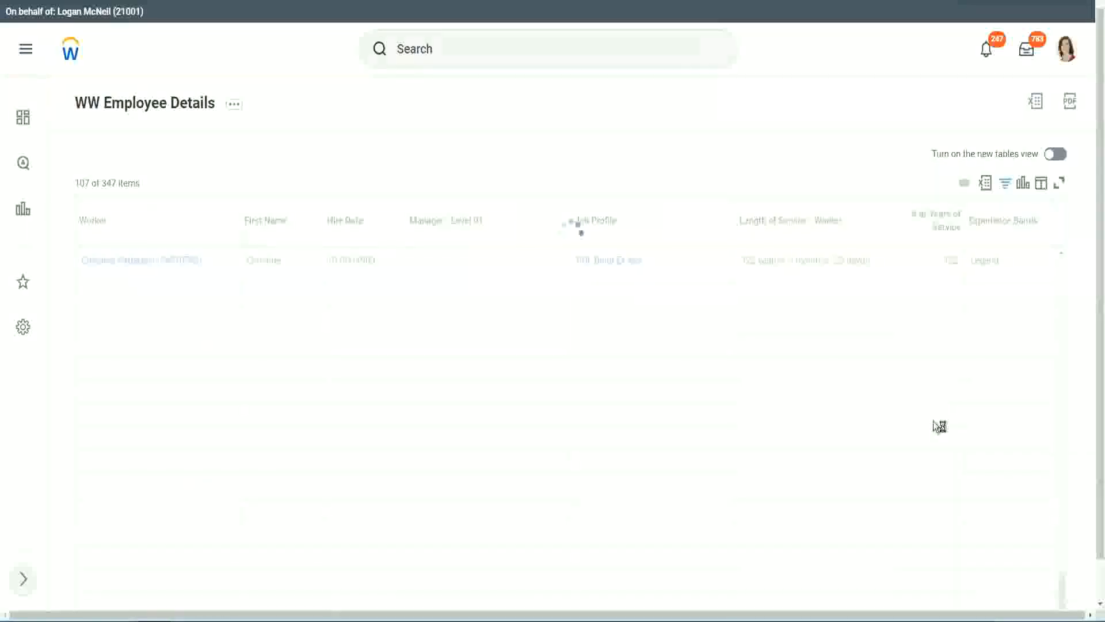
pyautogui.scroll(-5, 921, 380)
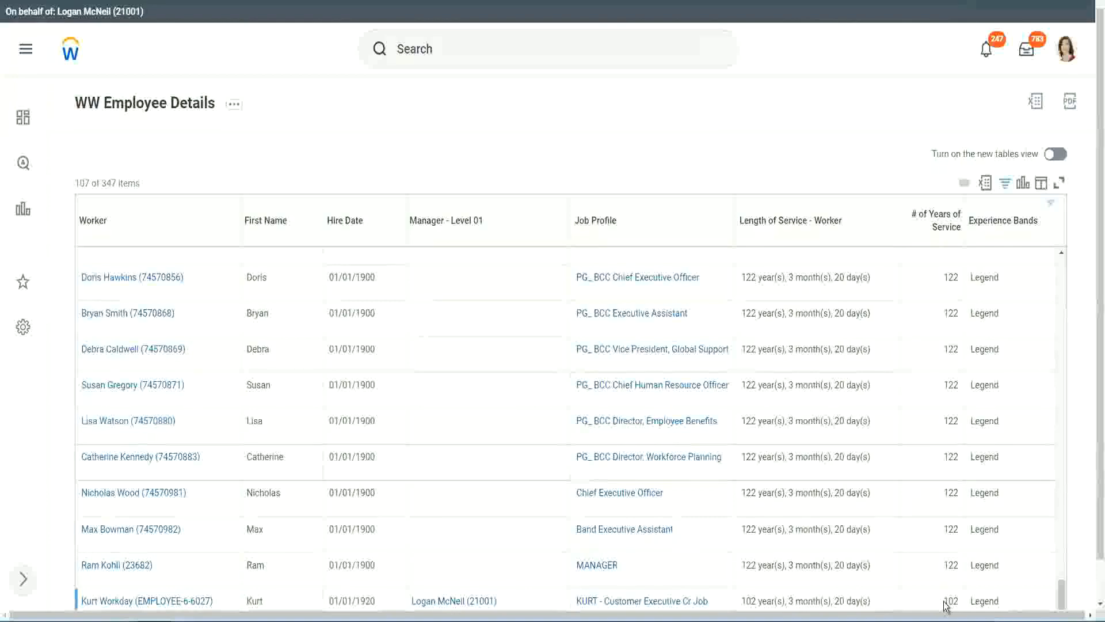
pyautogui.doubleClick(951, 590)
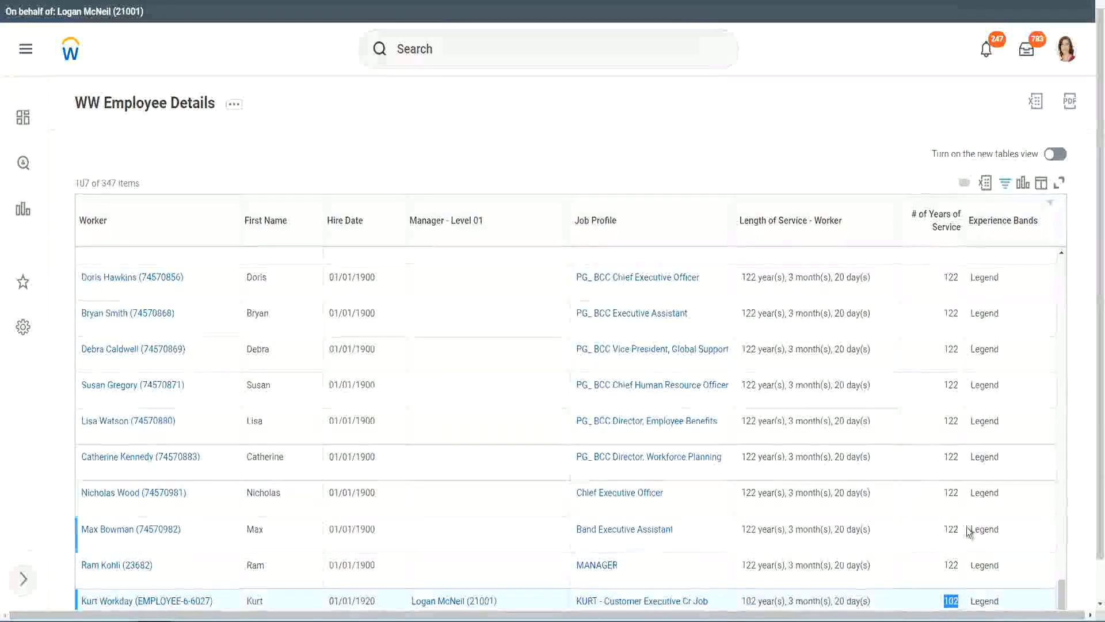
pyautogui.moveTo(951, 492); pyautogui.dragTo(959, 492)
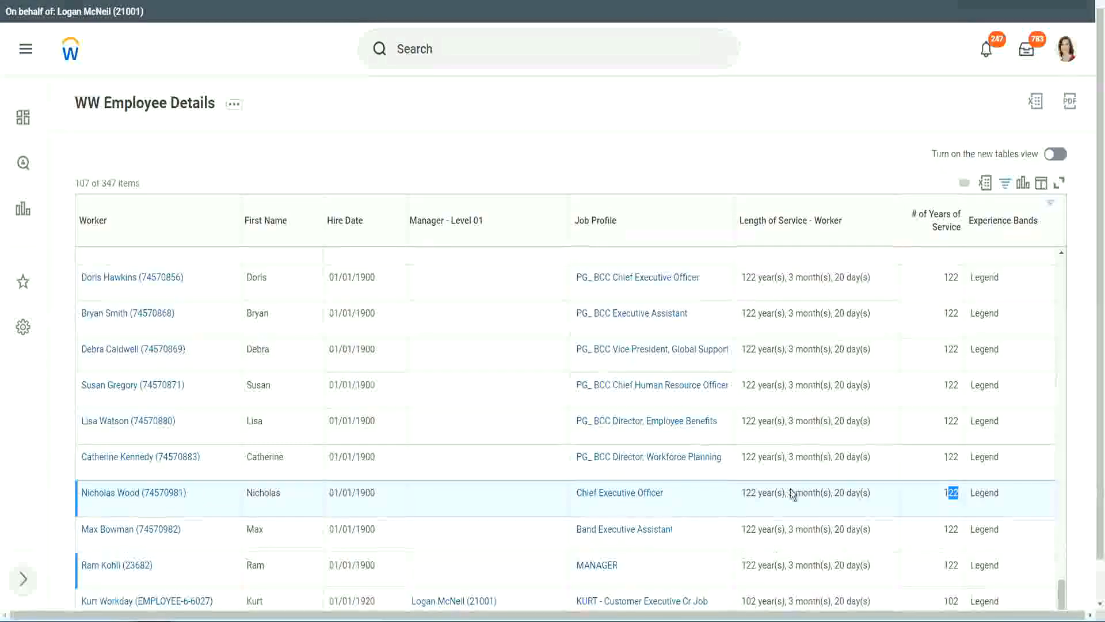
pyautogui.click(929, 458)
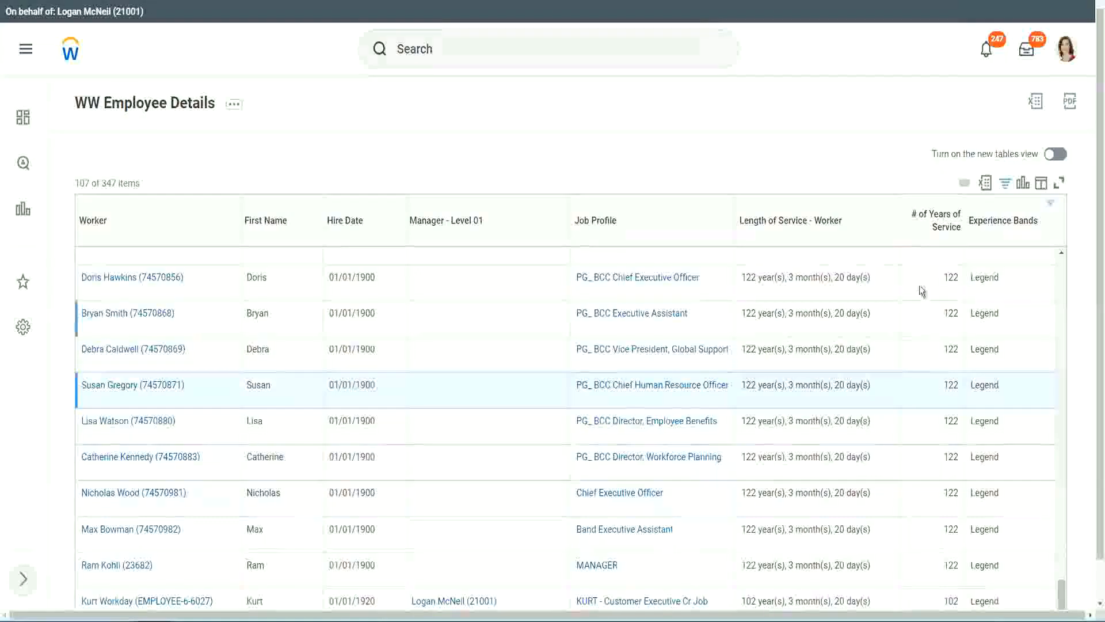
# Step: Change the Experience Bands filter value to Experienced, keeping the contains condition, and apply it
pyautogui.click(1011, 226)
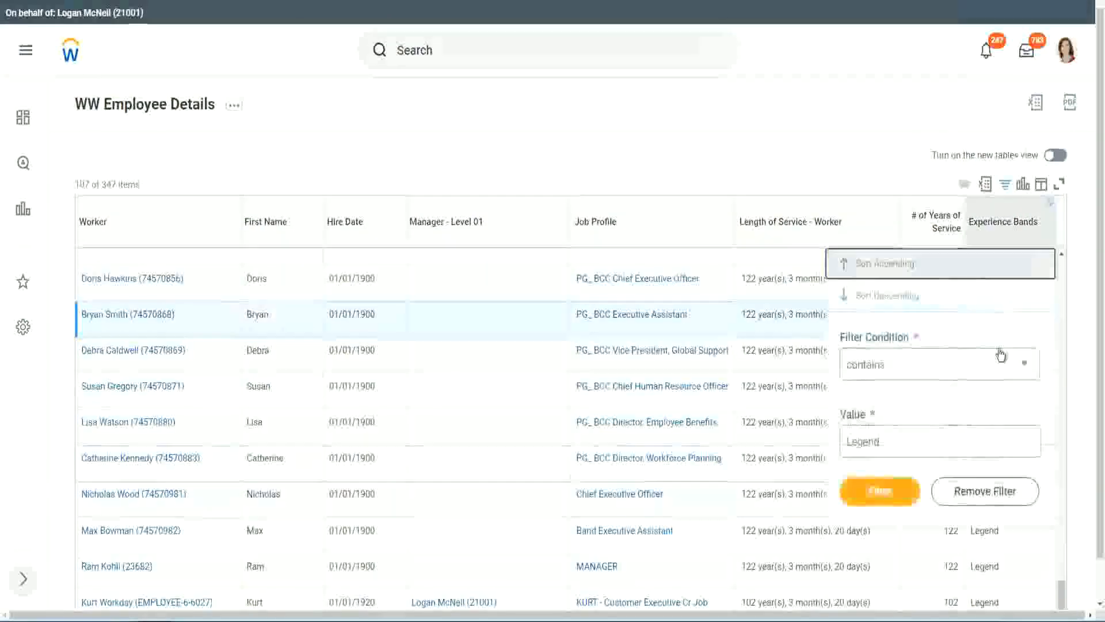
pyautogui.click(905, 441)
pyautogui.doubleClick(863, 440)
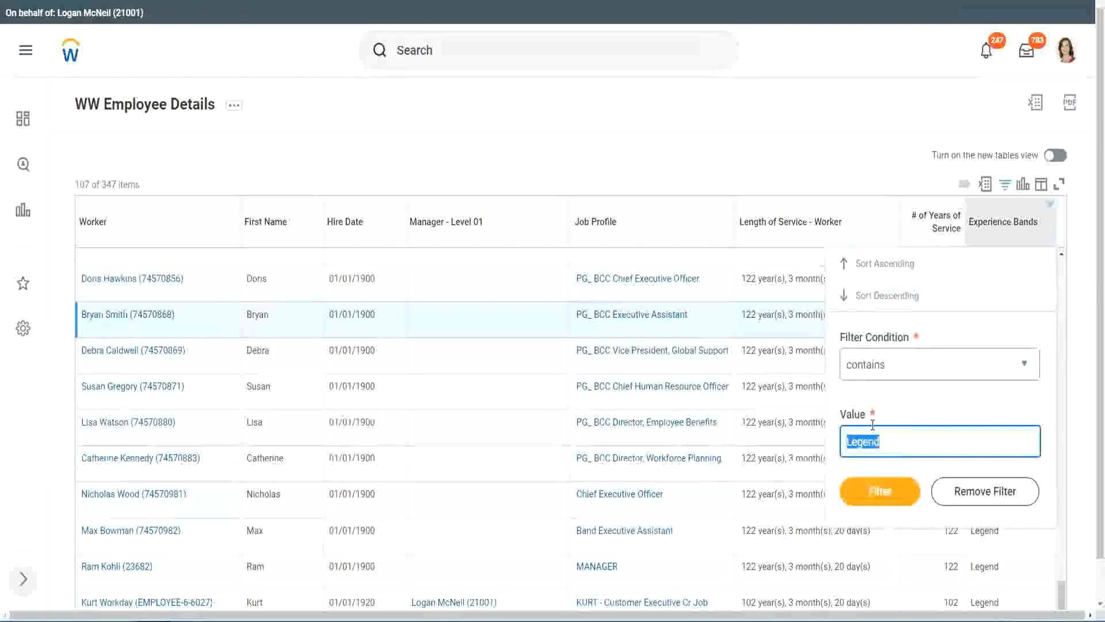
pyautogui.write('Ex')
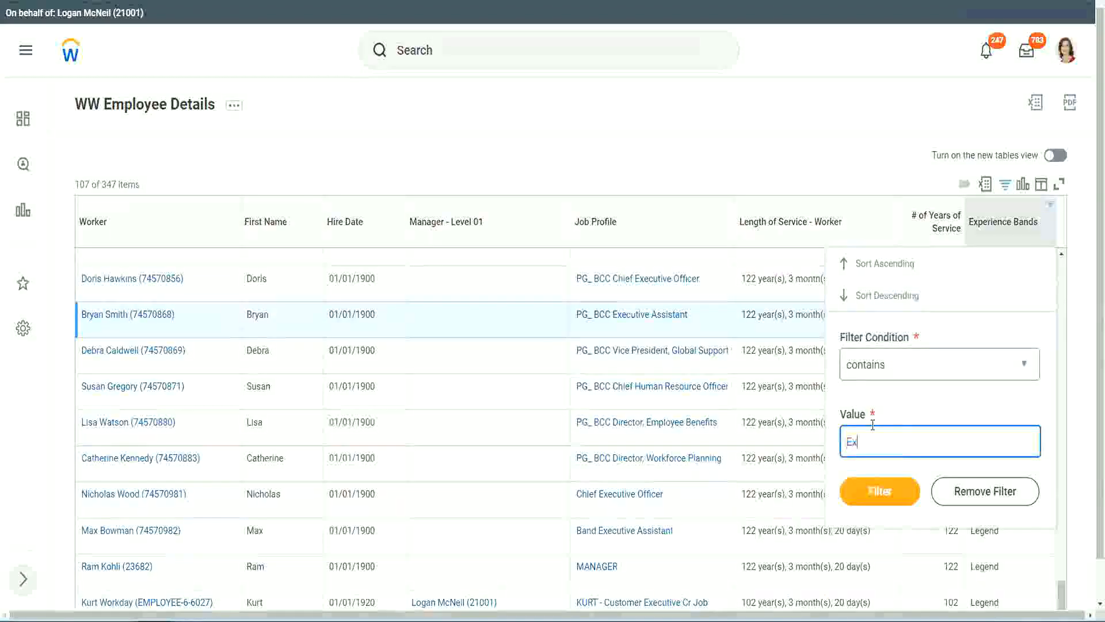
pyautogui.write('per')
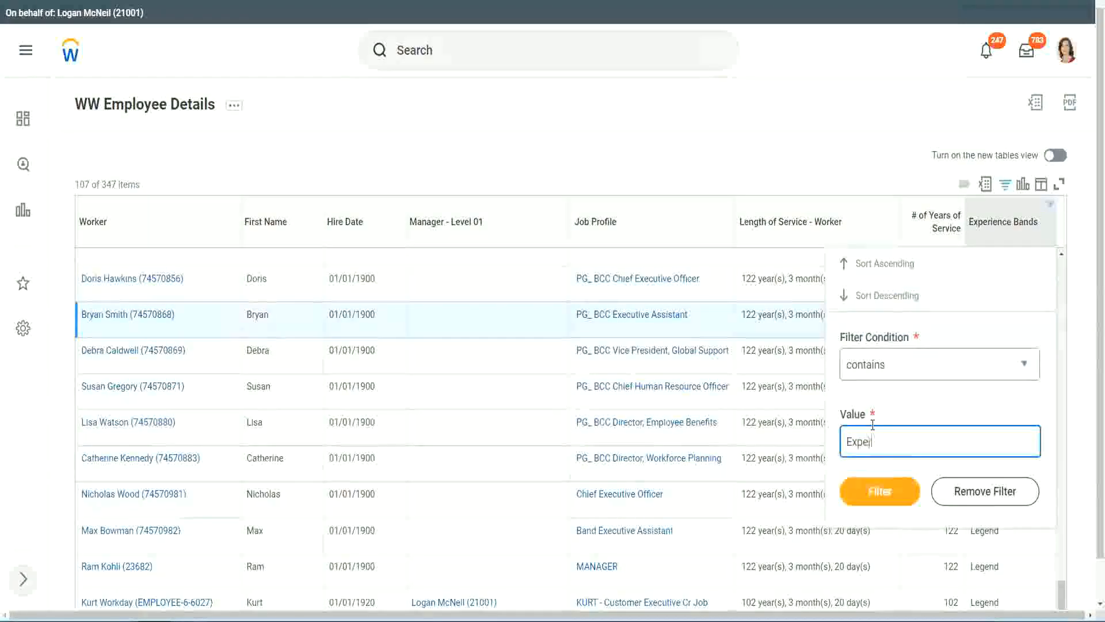
pyautogui.write('ienced')
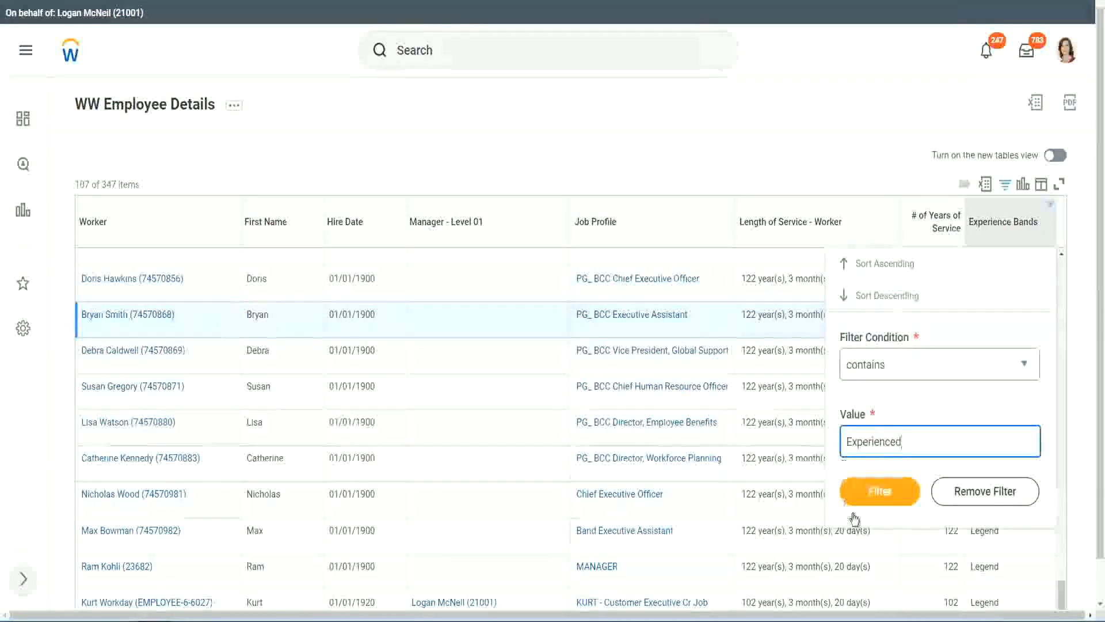
pyautogui.click(888, 489)
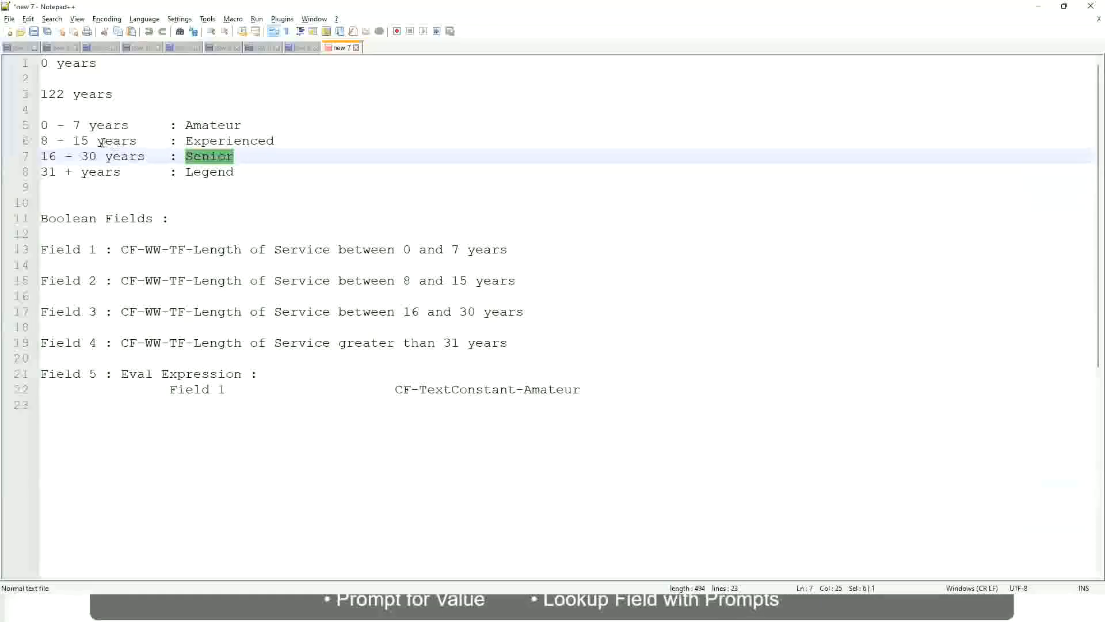
# Step: Switch to the Notepad++ notes and check the years-of-service range defined for the Experienced band
pyautogui.click(59, 141)
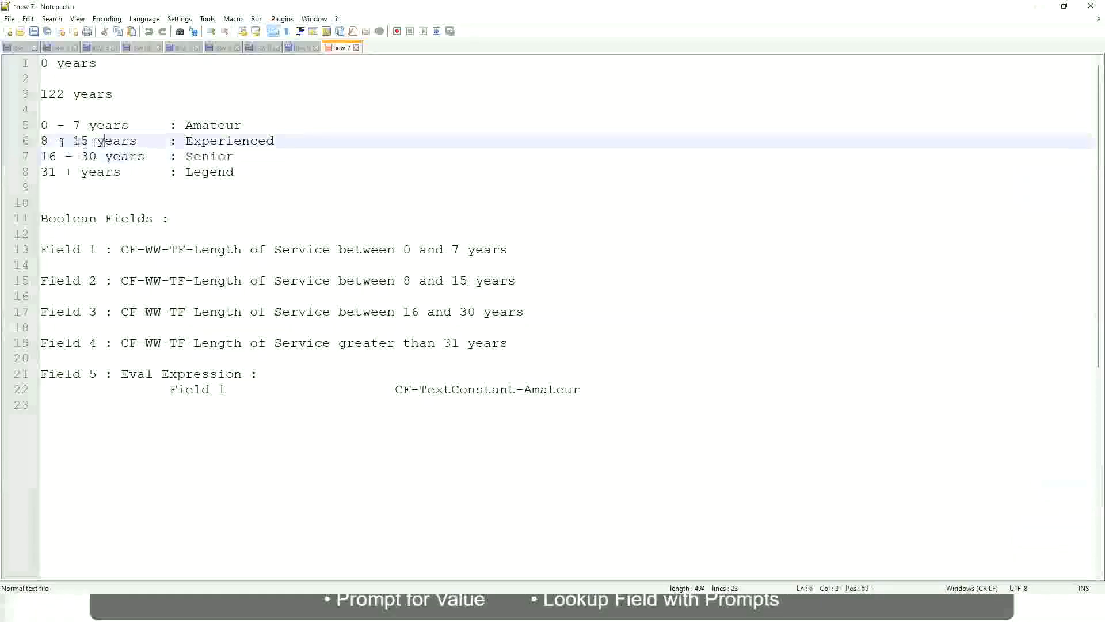
pyautogui.moveTo(50, 142); pyautogui.dragTo(88, 142)
pyautogui.click(94, 141)
pyautogui.click(128, 142)
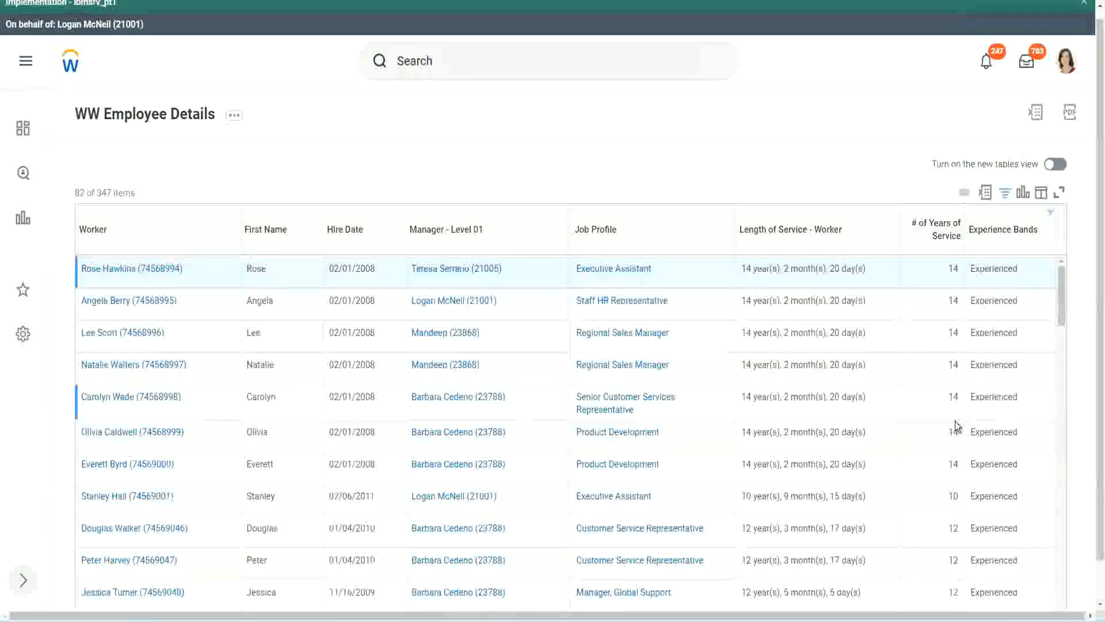
# Step: Return to the Workday report and compare the years of service with the experience band across the filtered Experienced rows
pyautogui.scroll(-3, 955, 426)
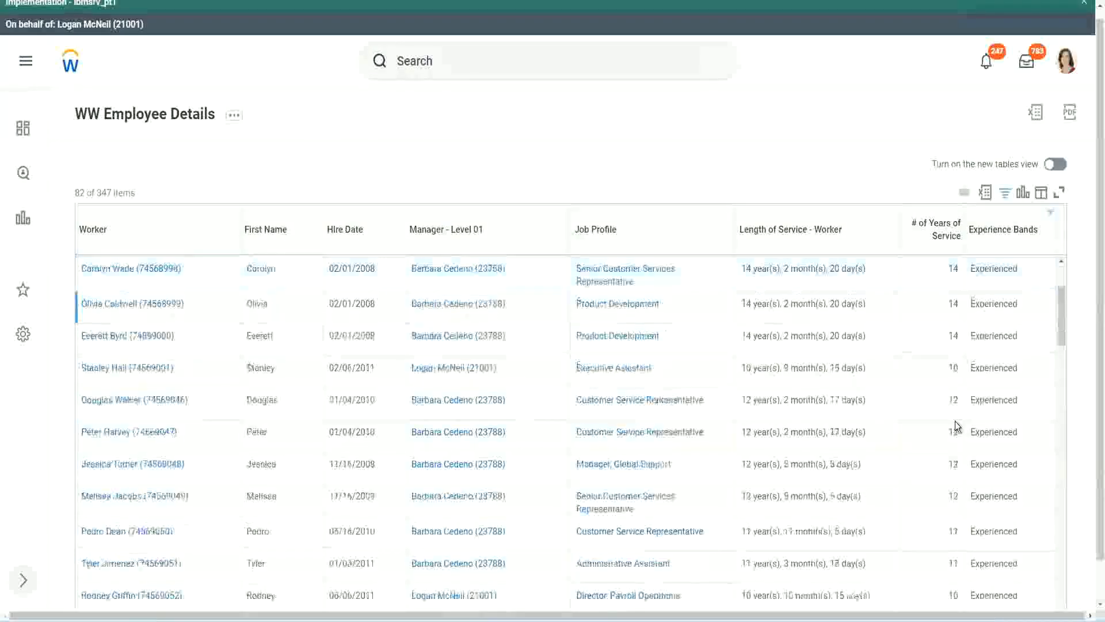
pyautogui.scroll(-2, 955, 426)
pyautogui.moveTo(946, 298); pyautogui.dragTo(977, 312)
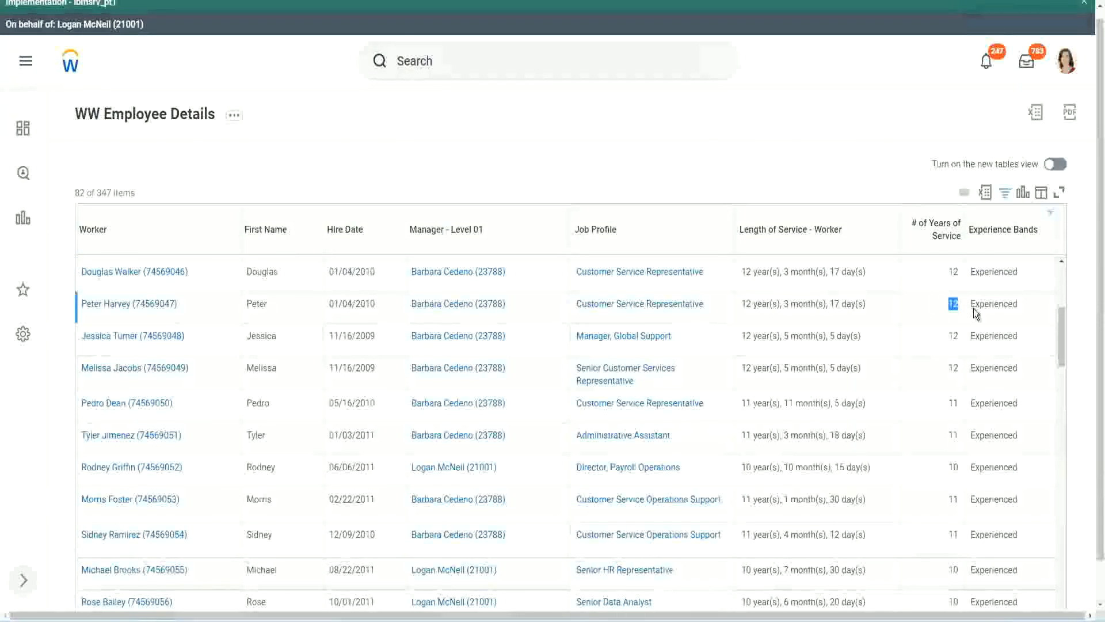
pyautogui.doubleClick(977, 304)
pyautogui.scroll(-2, 964, 392)
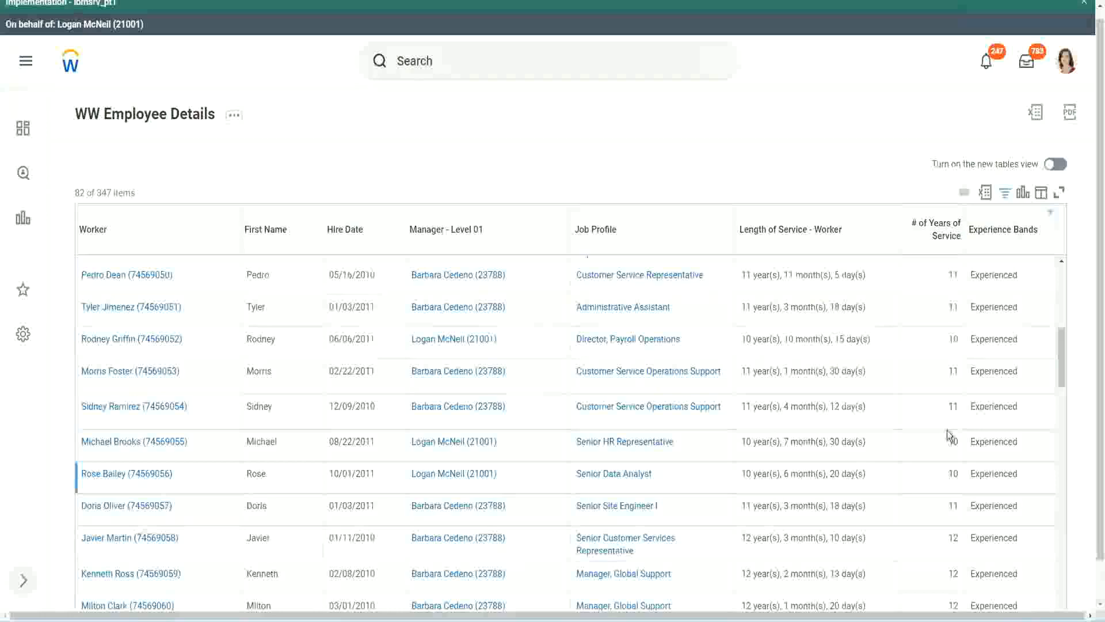
pyautogui.click(953, 403)
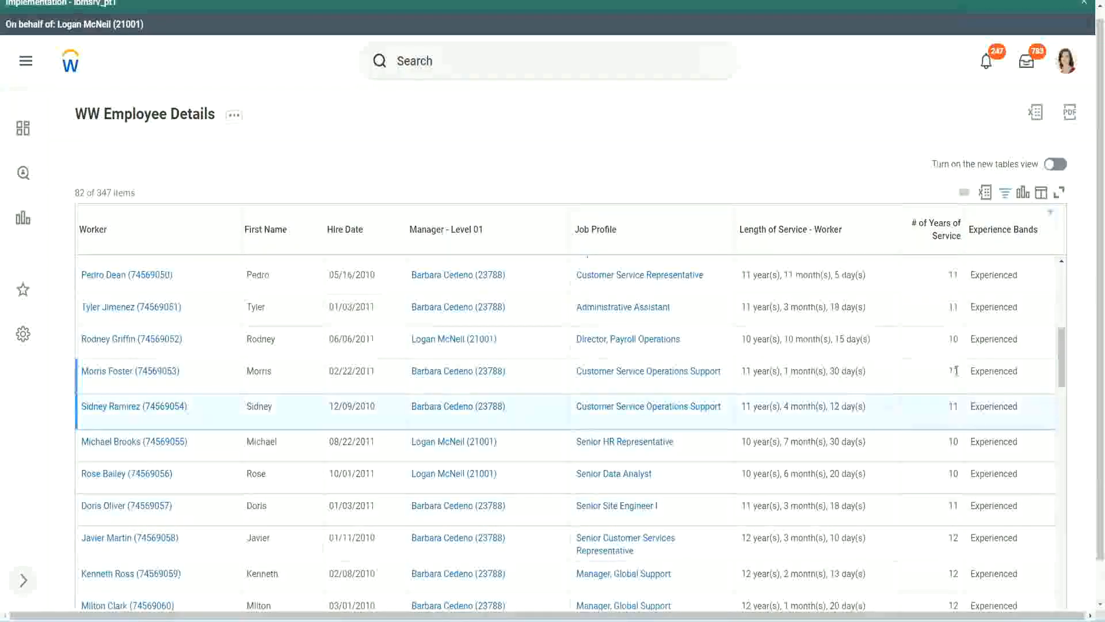
pyautogui.click(1002, 368)
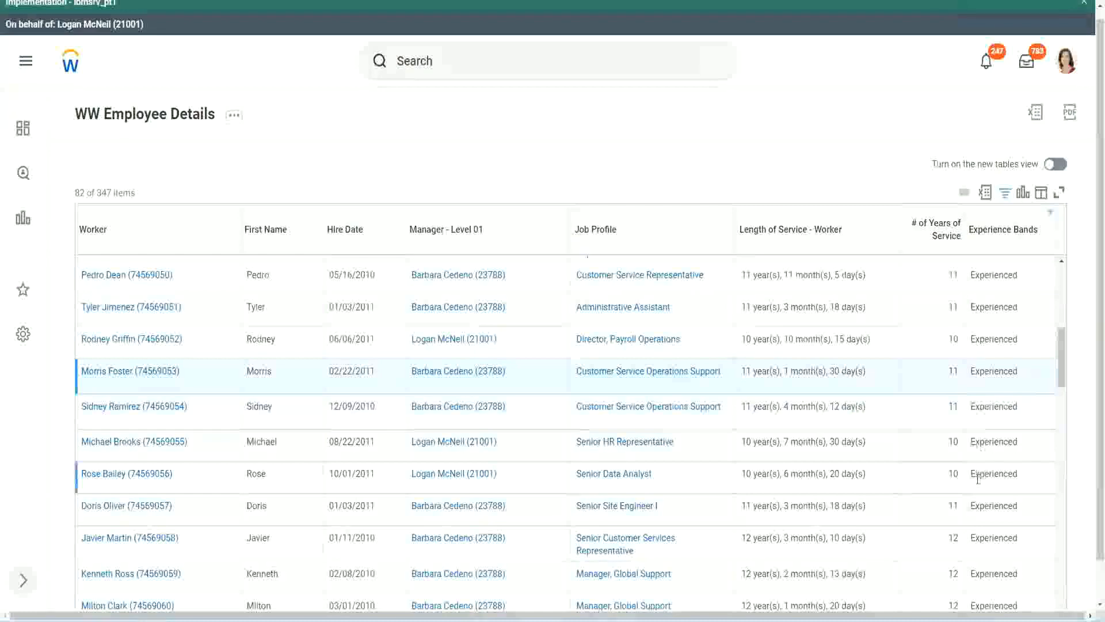
pyautogui.scroll(-7, 978, 478)
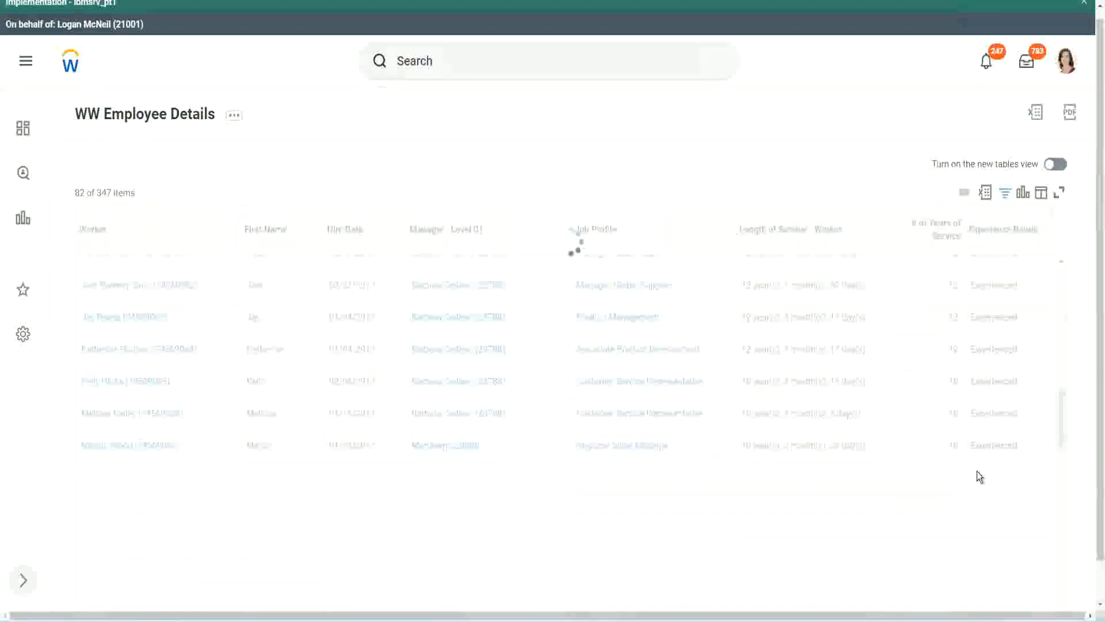